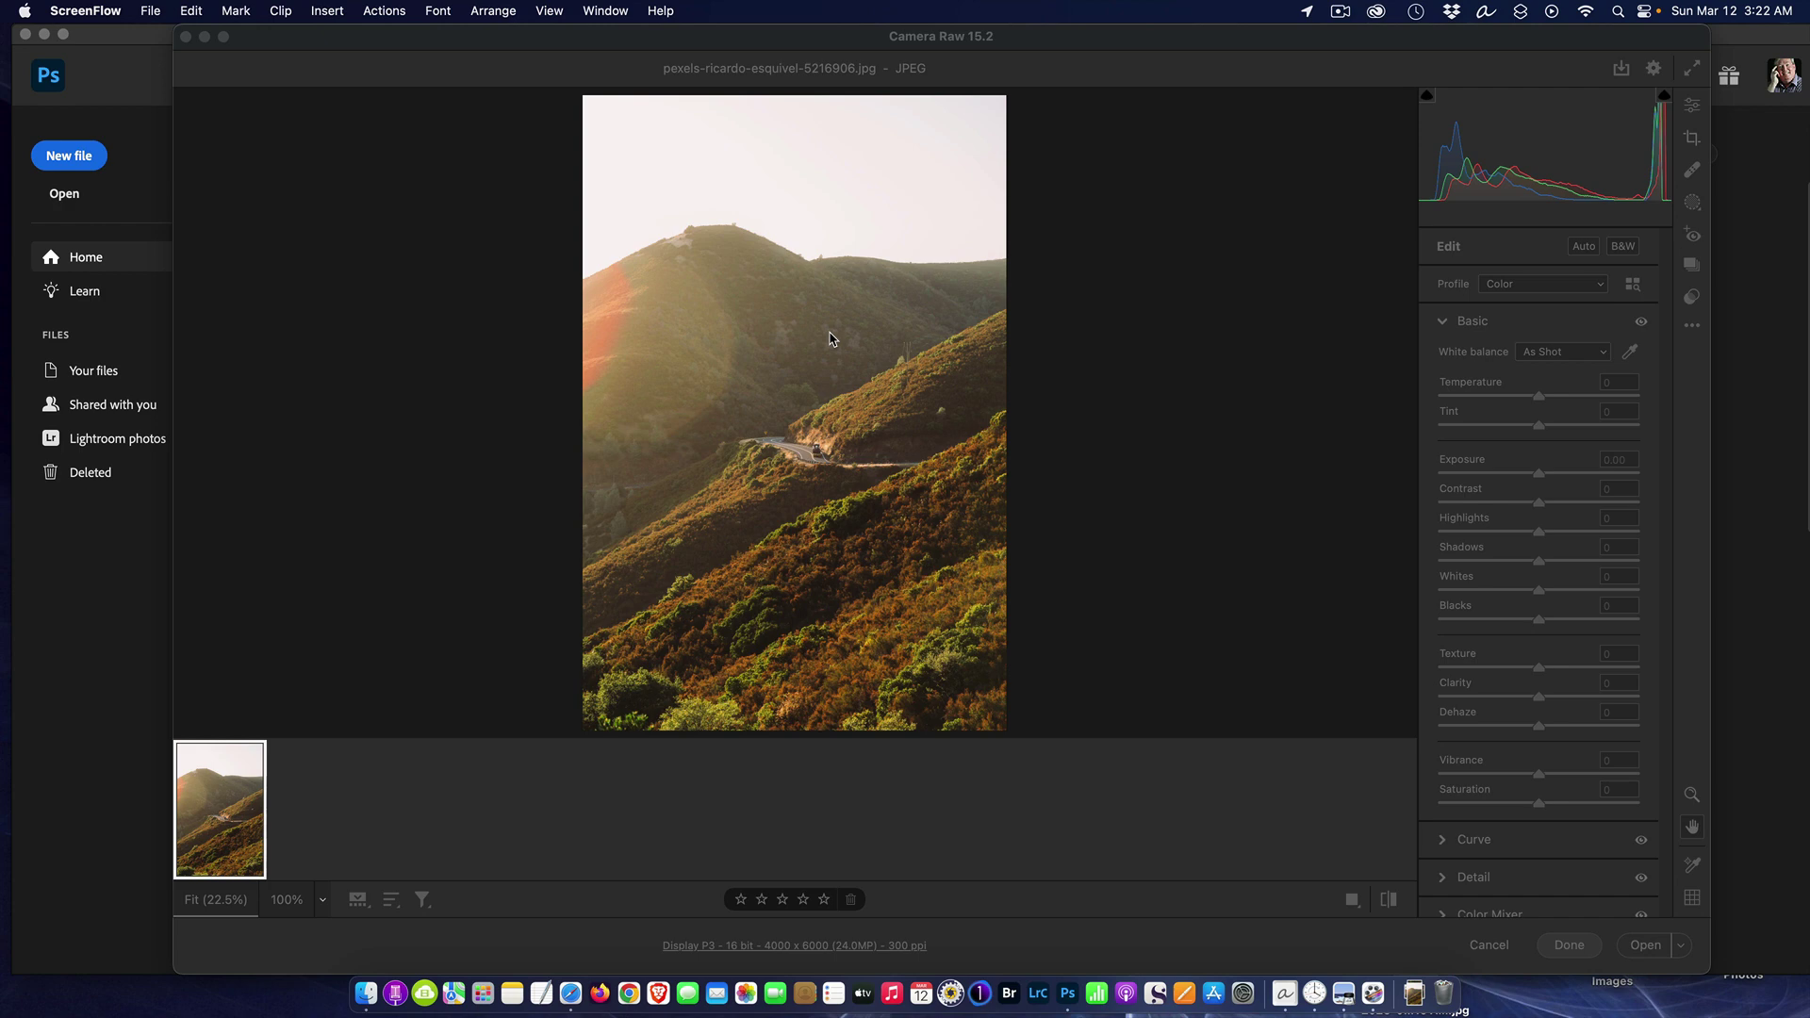
Step: Remove haze from the landscape photo by setting Dehaze to +45
left_click(1284, 49)
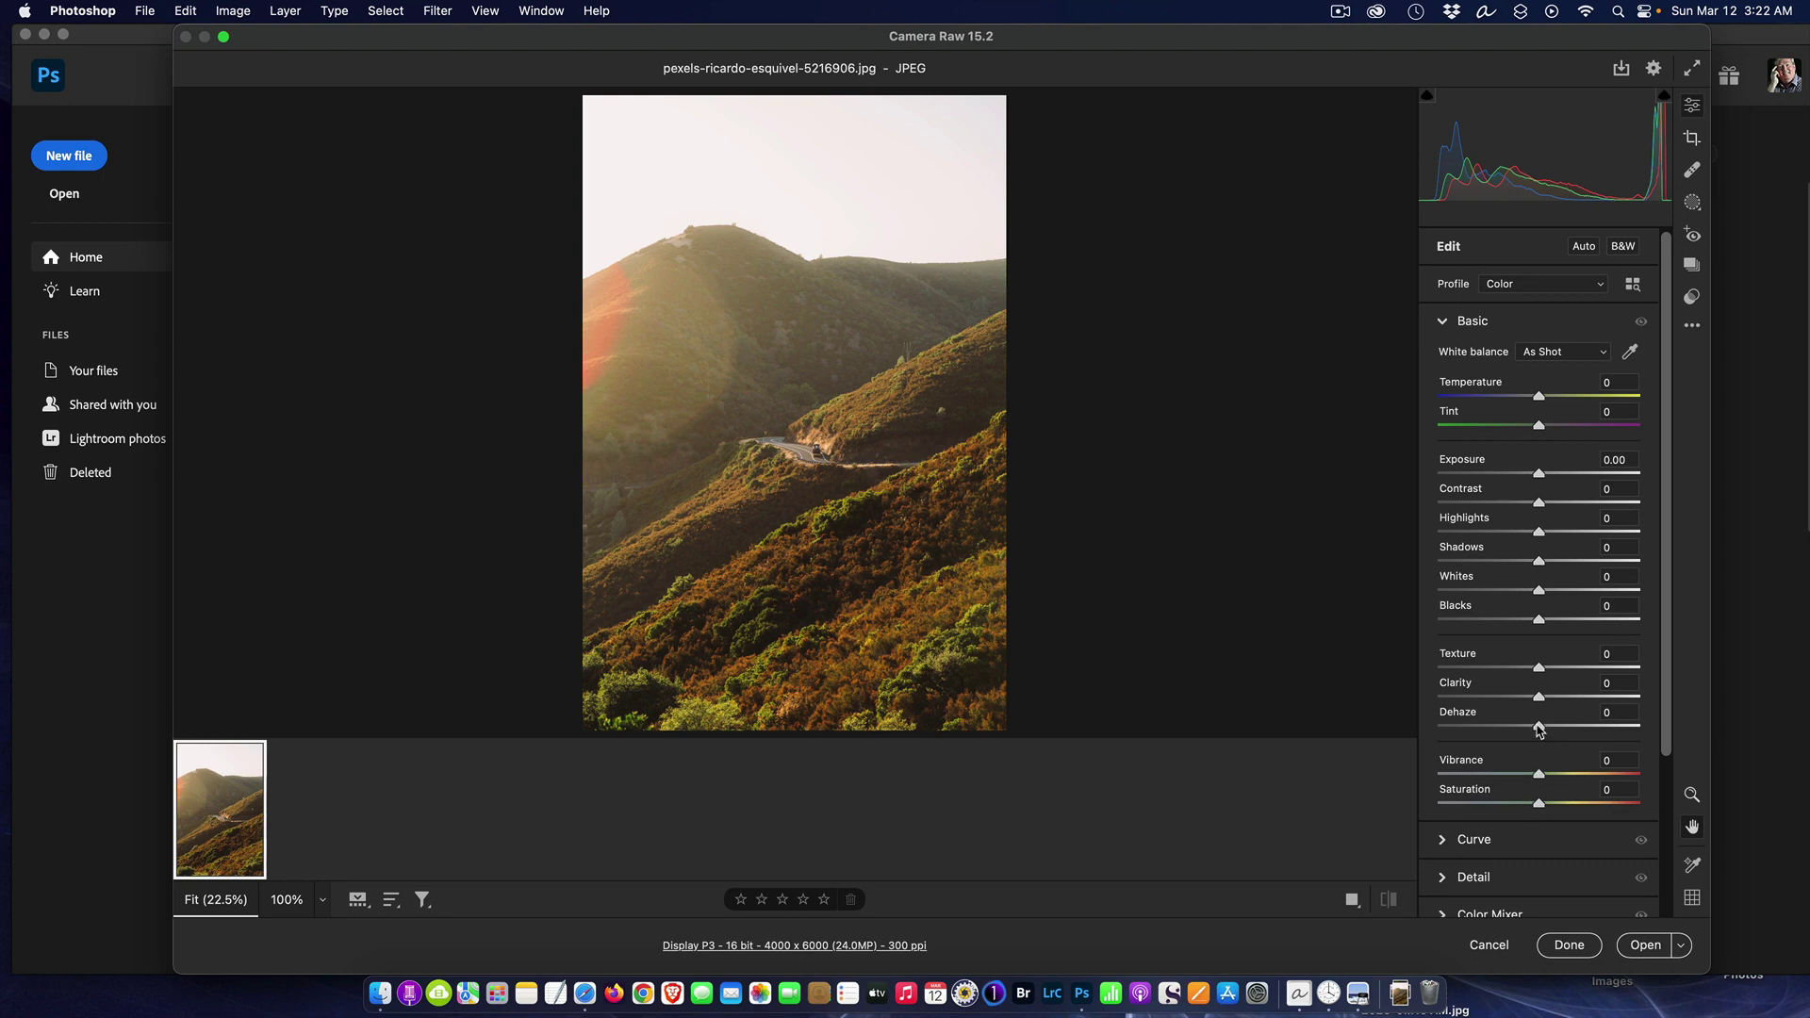
left_click_drag(1539, 726, 1654, 728)
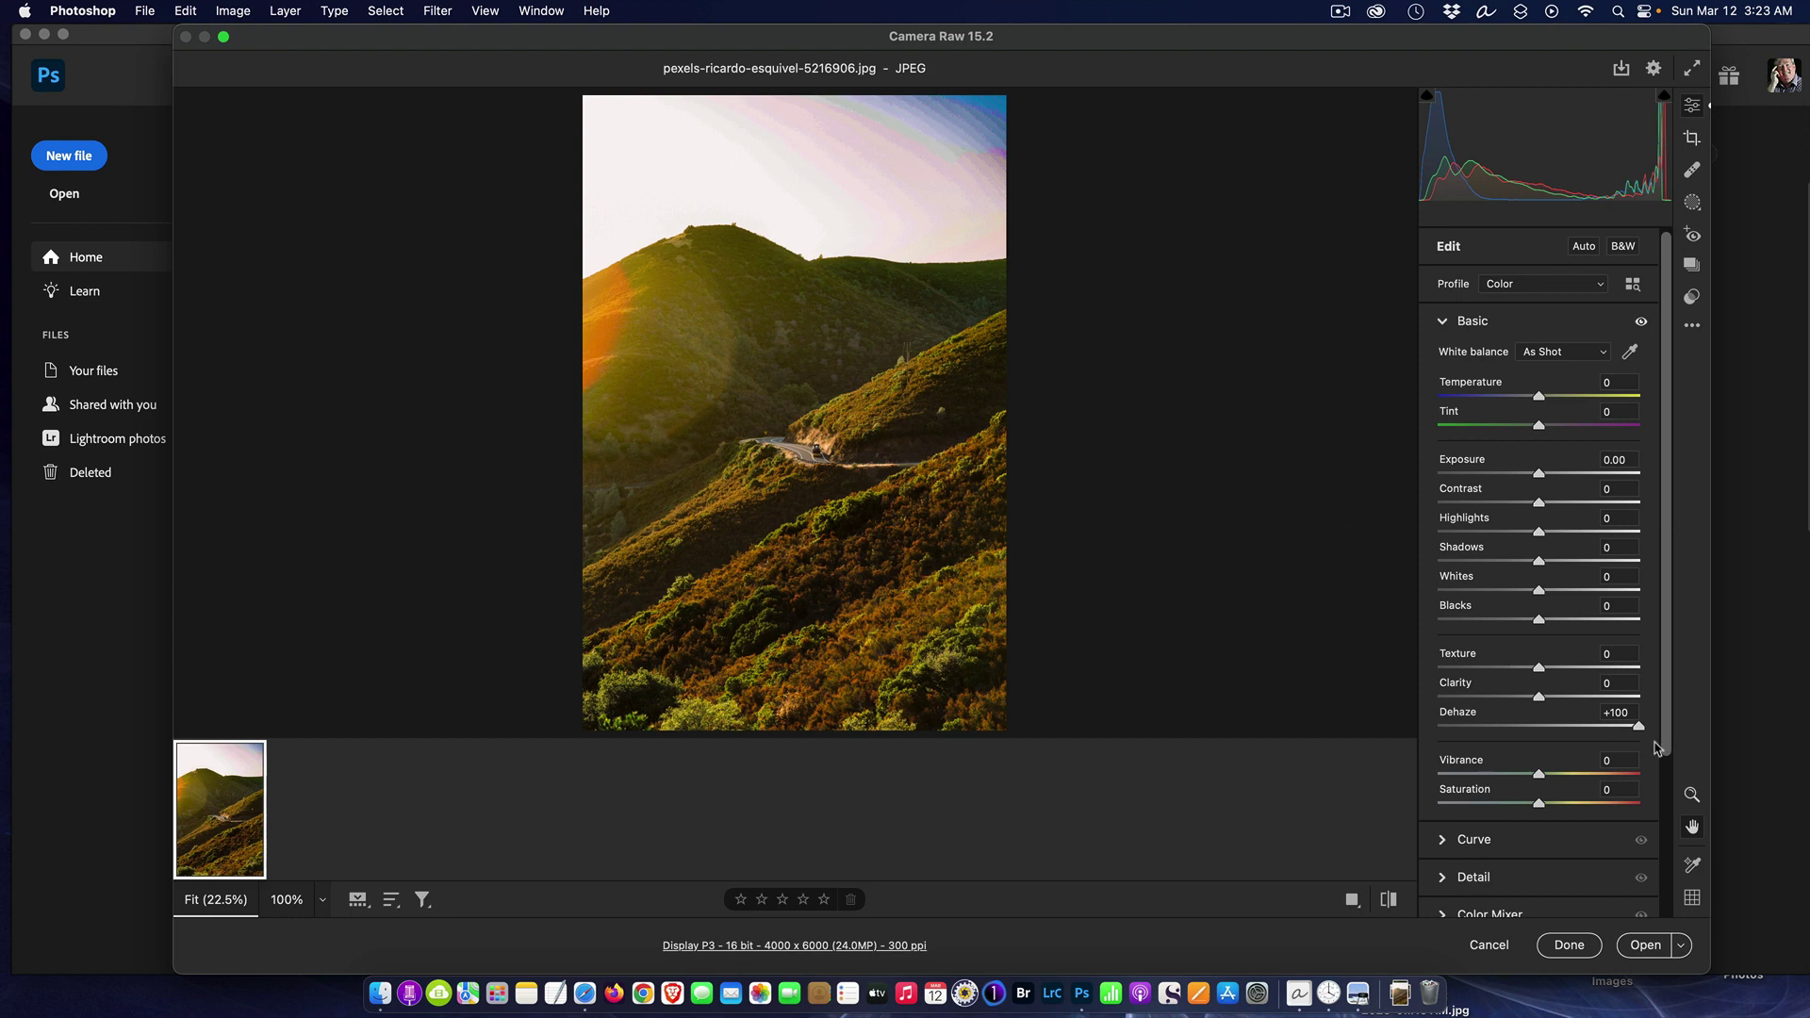
left_click_drag(1639, 733, 1585, 731)
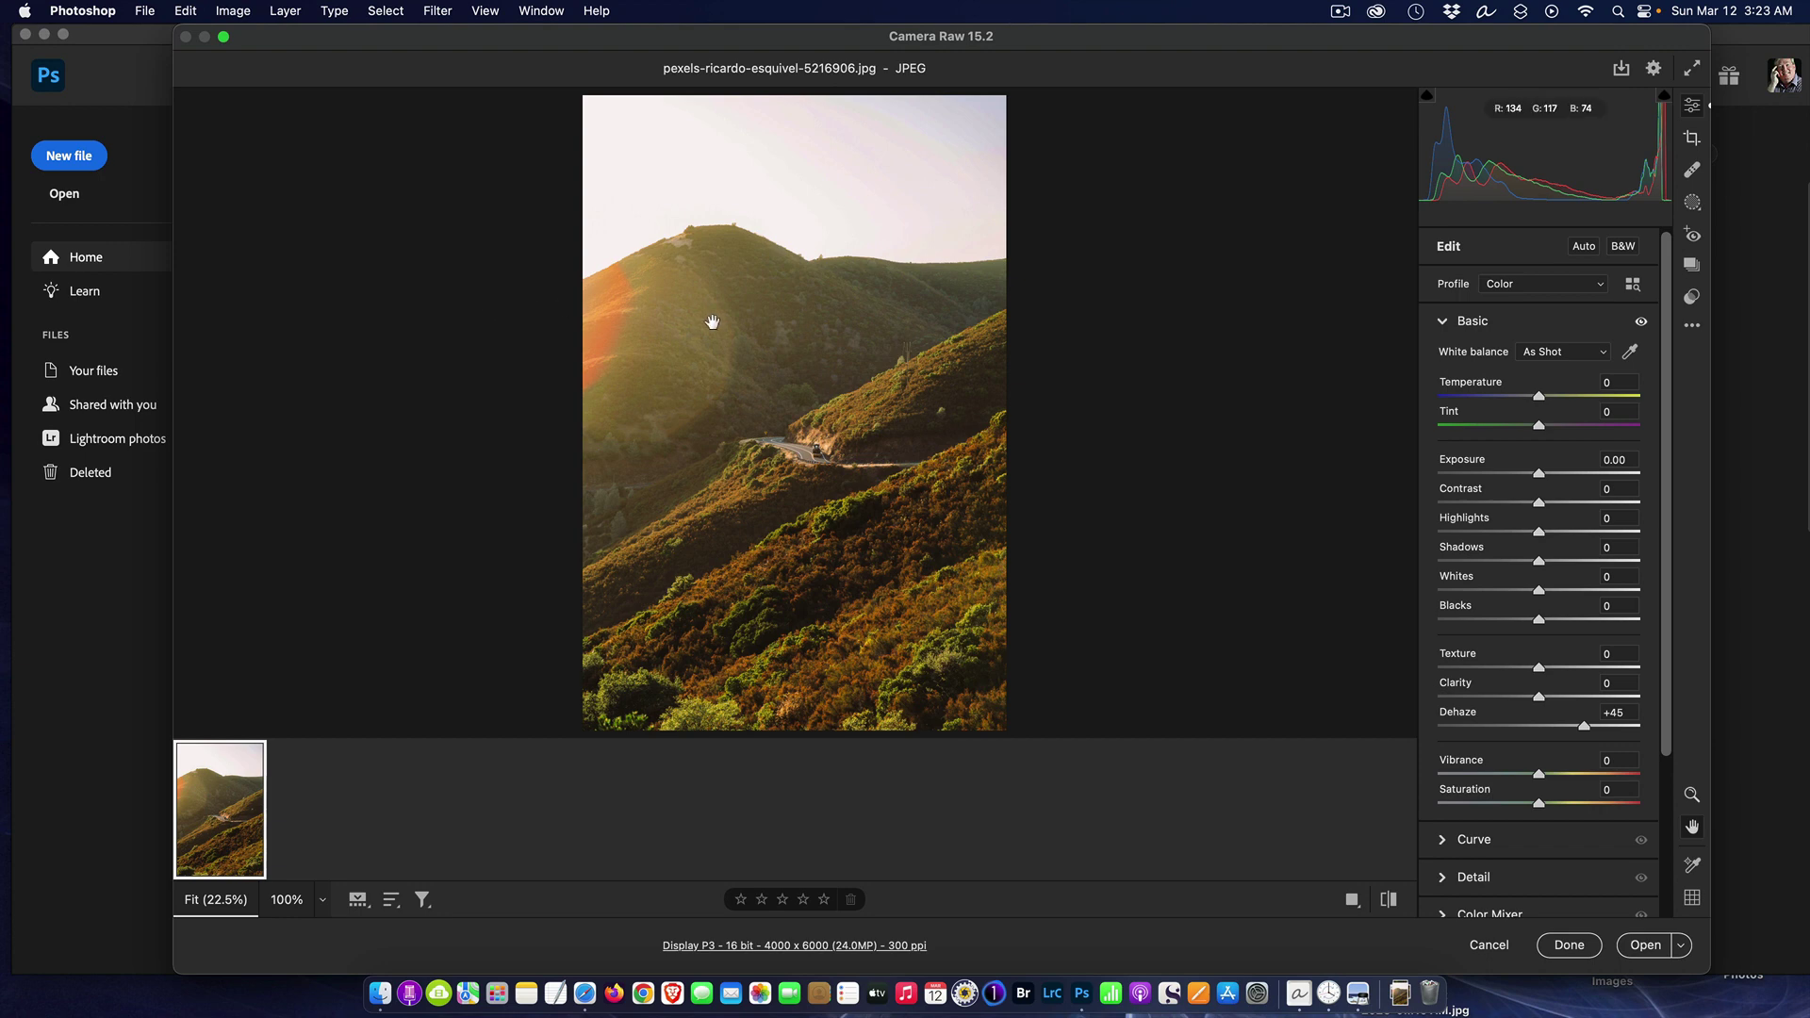
Step: Compare the dehazed photo with its original version, and open the edited image in Photoshop
left_click(1388, 900)
left_click(1389, 900)
left_click(1384, 907)
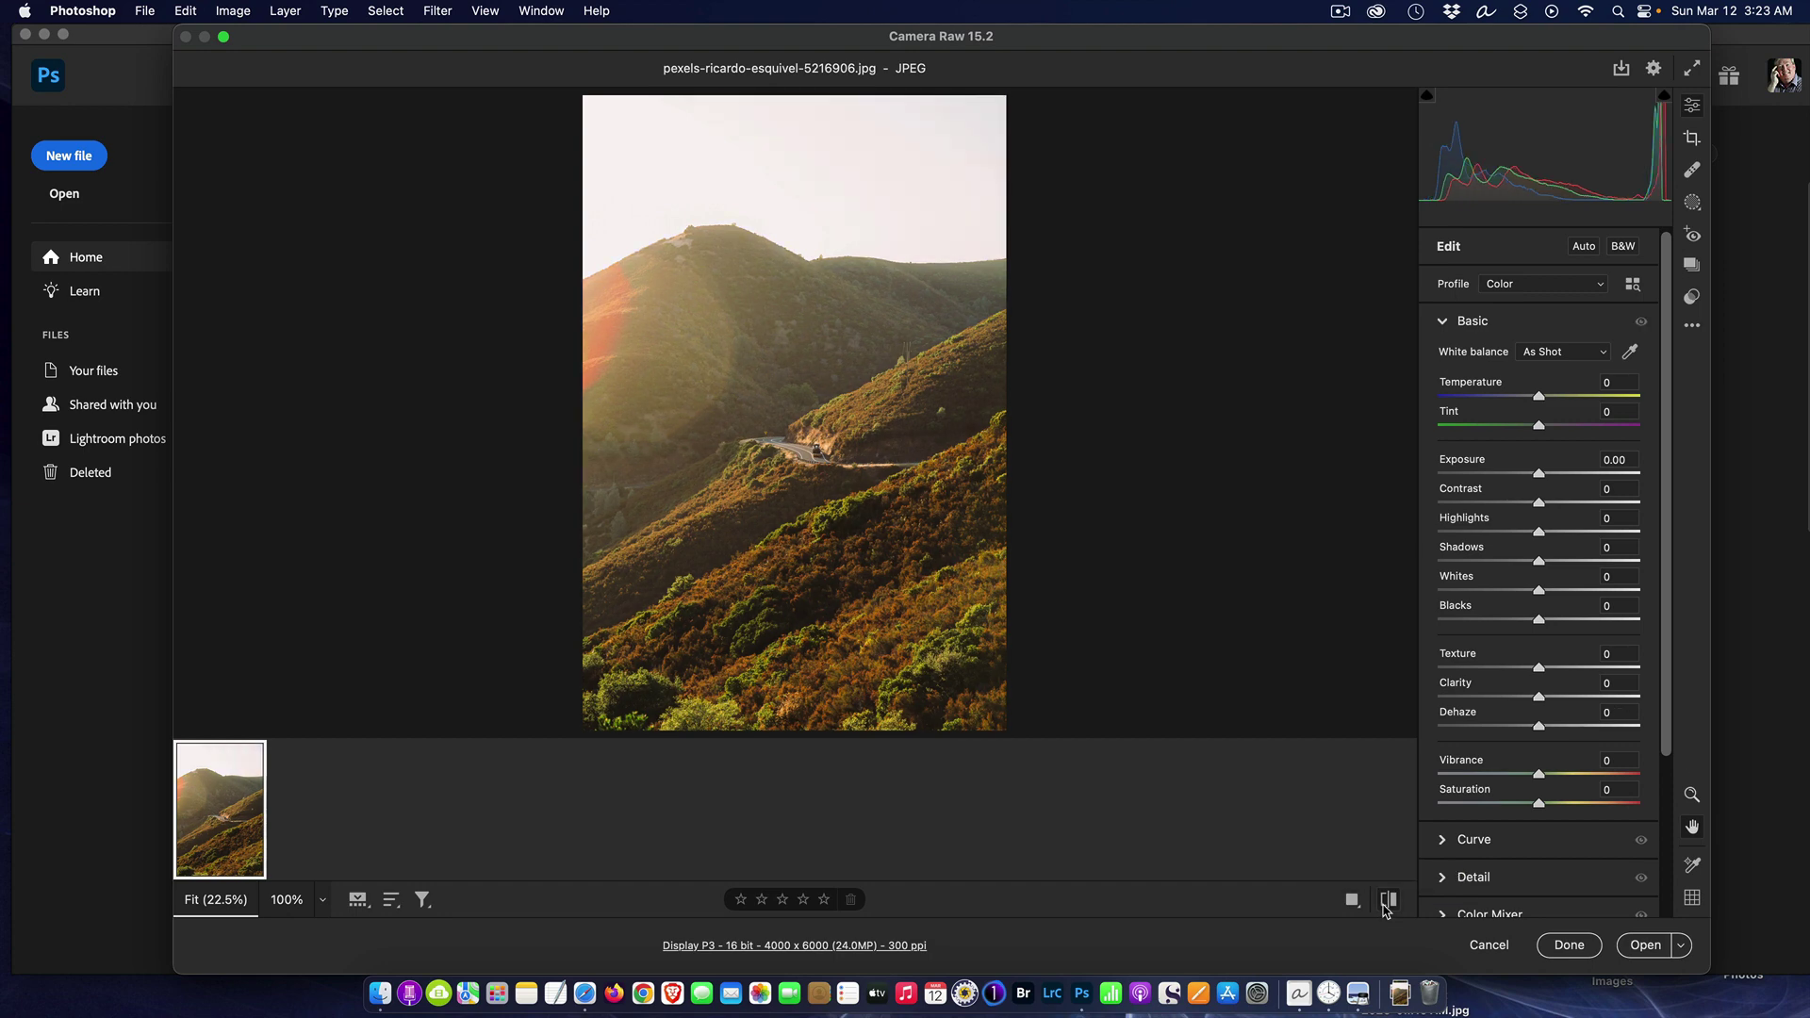
left_click(1384, 907)
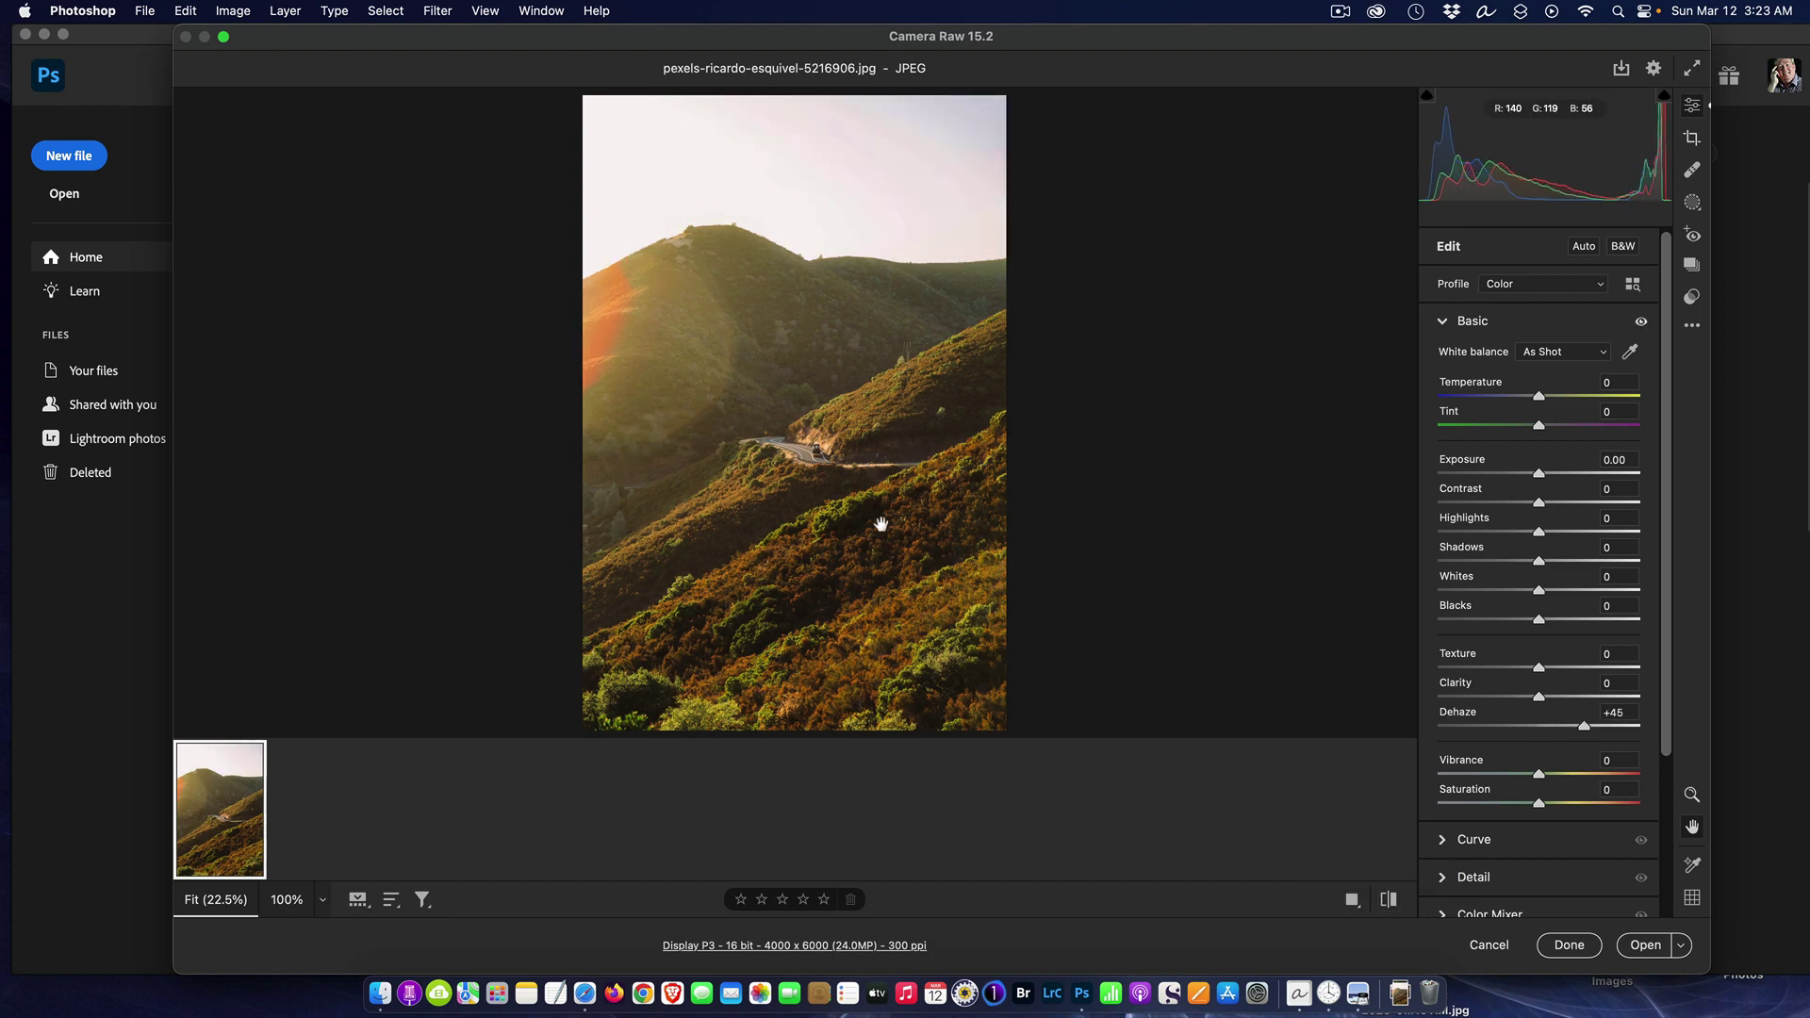
left_click(1643, 948)
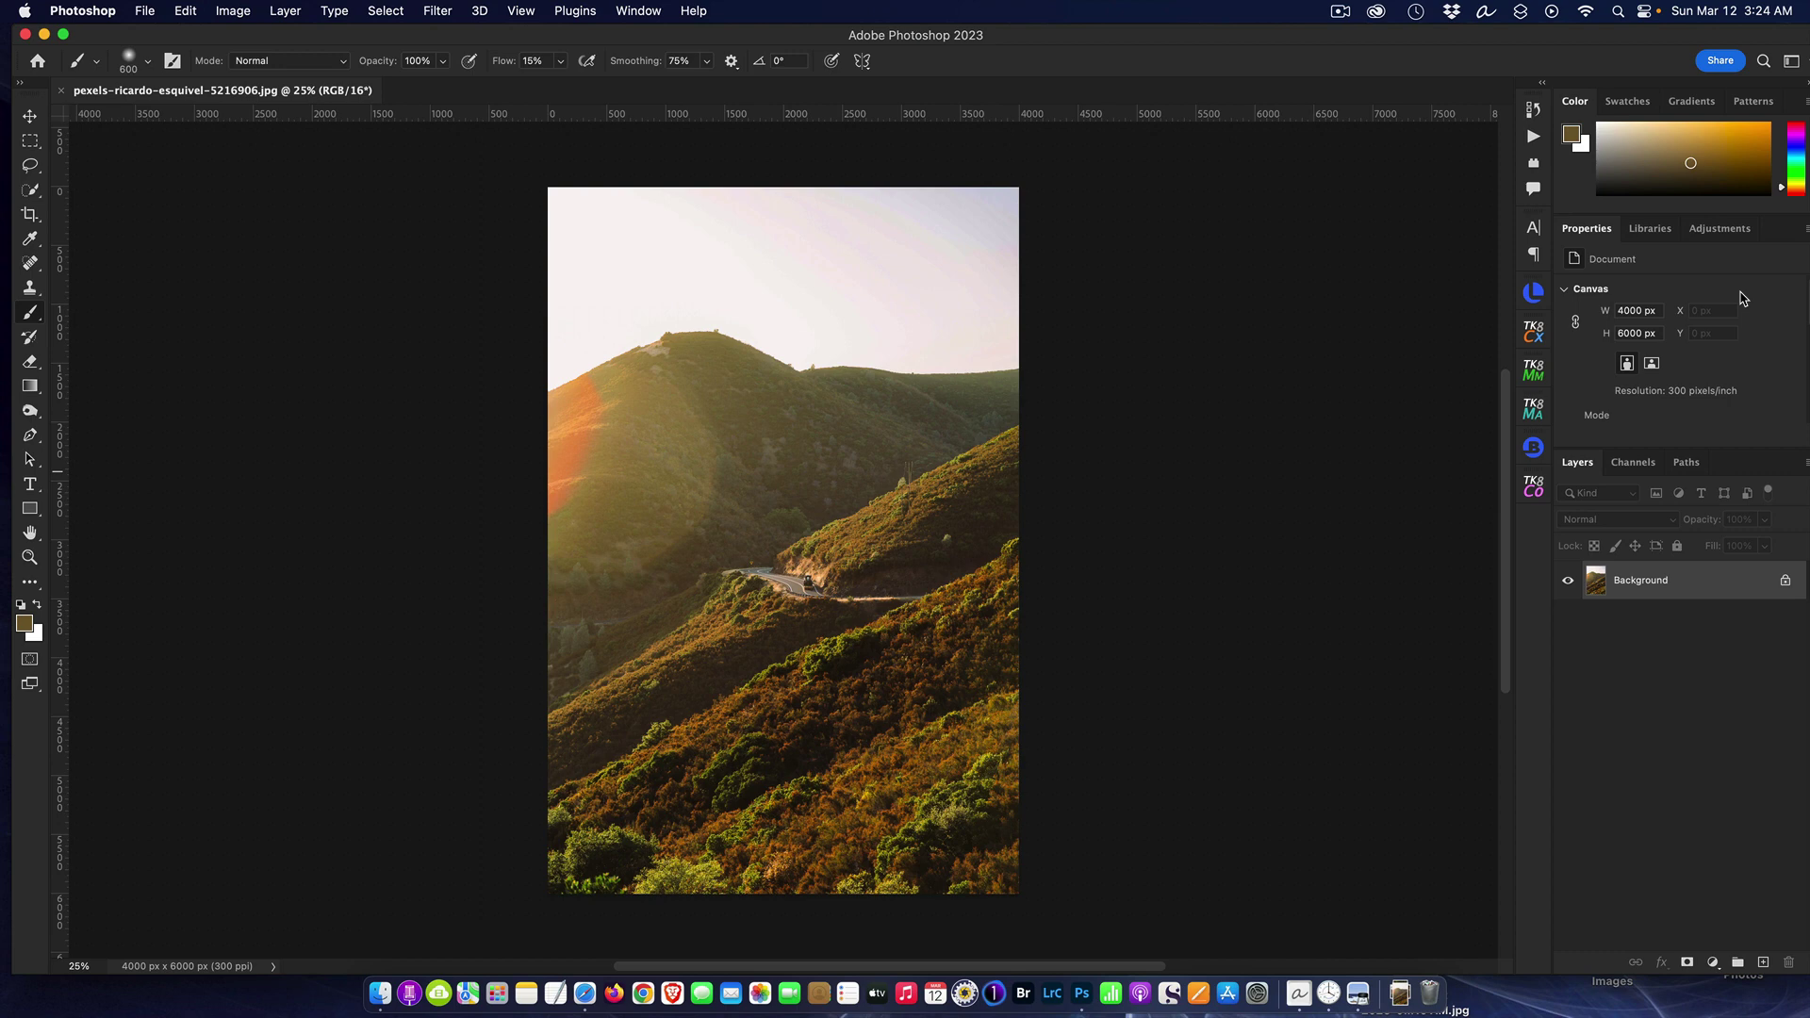
Step: Add a Black & White adjustment layer above the Background with its default preset
left_click(1731, 237)
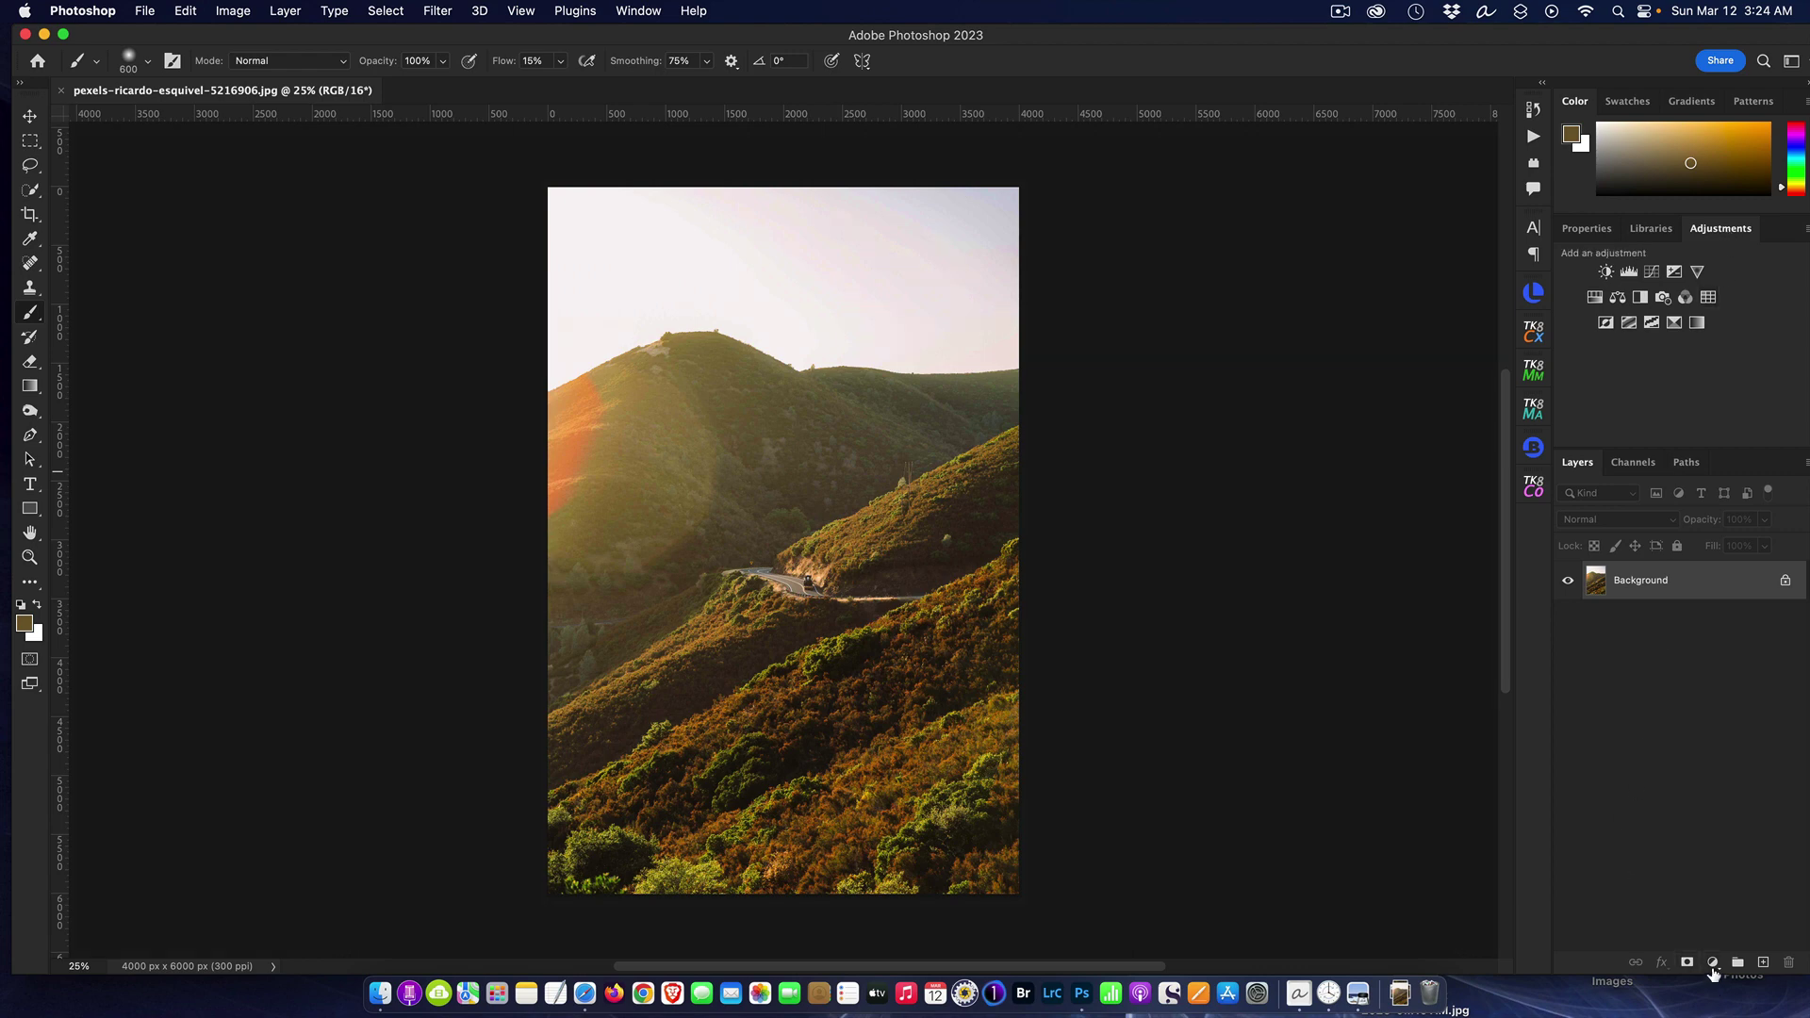
left_click(1713, 963)
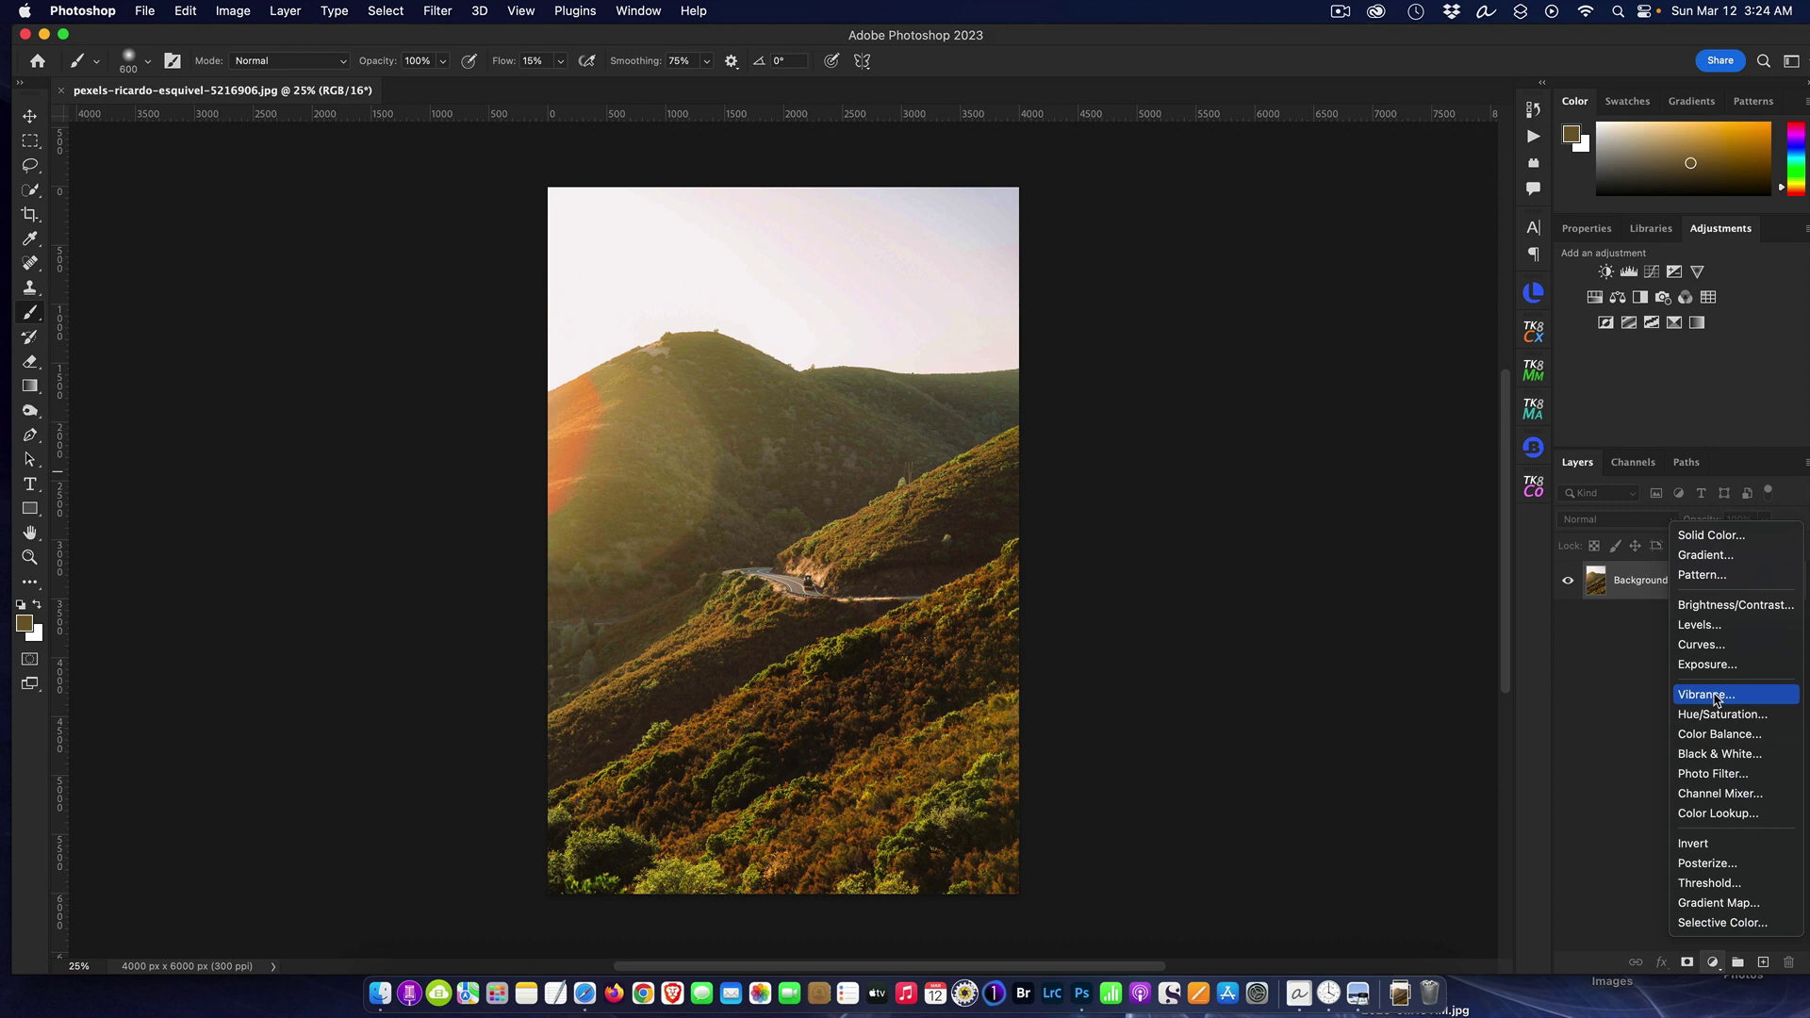
left_click(1687, 369)
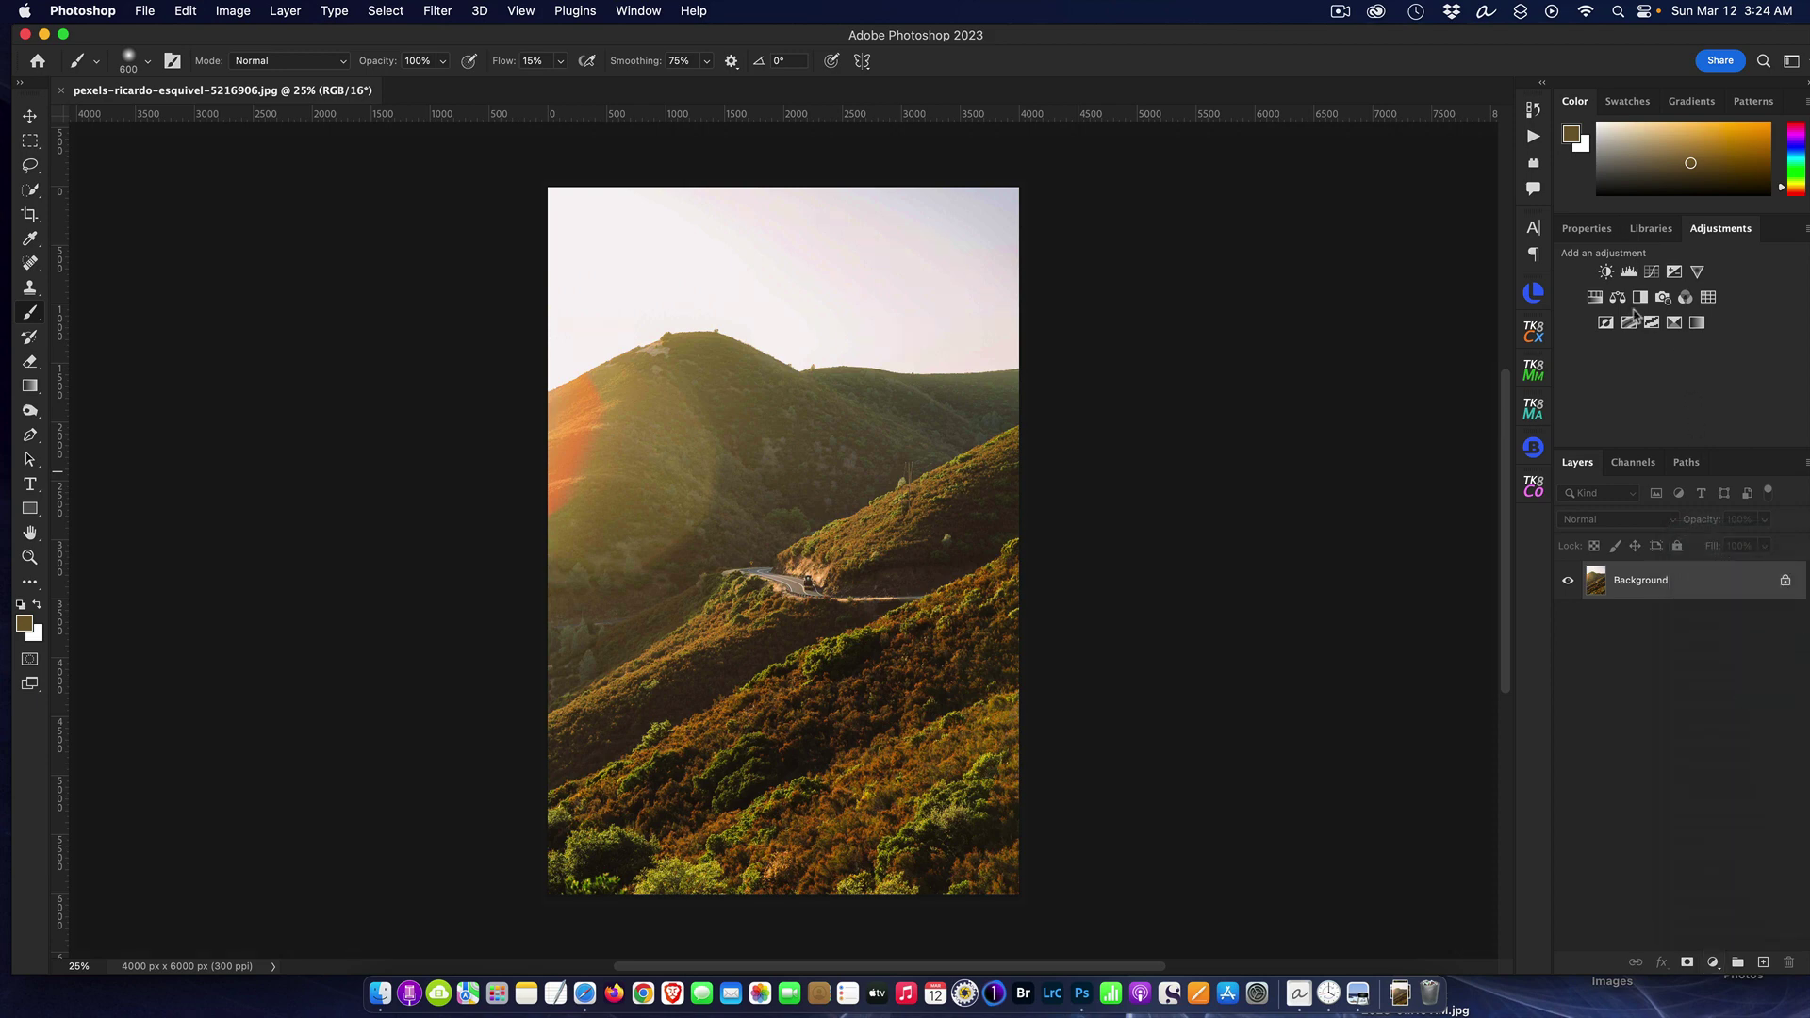
left_click(1640, 298)
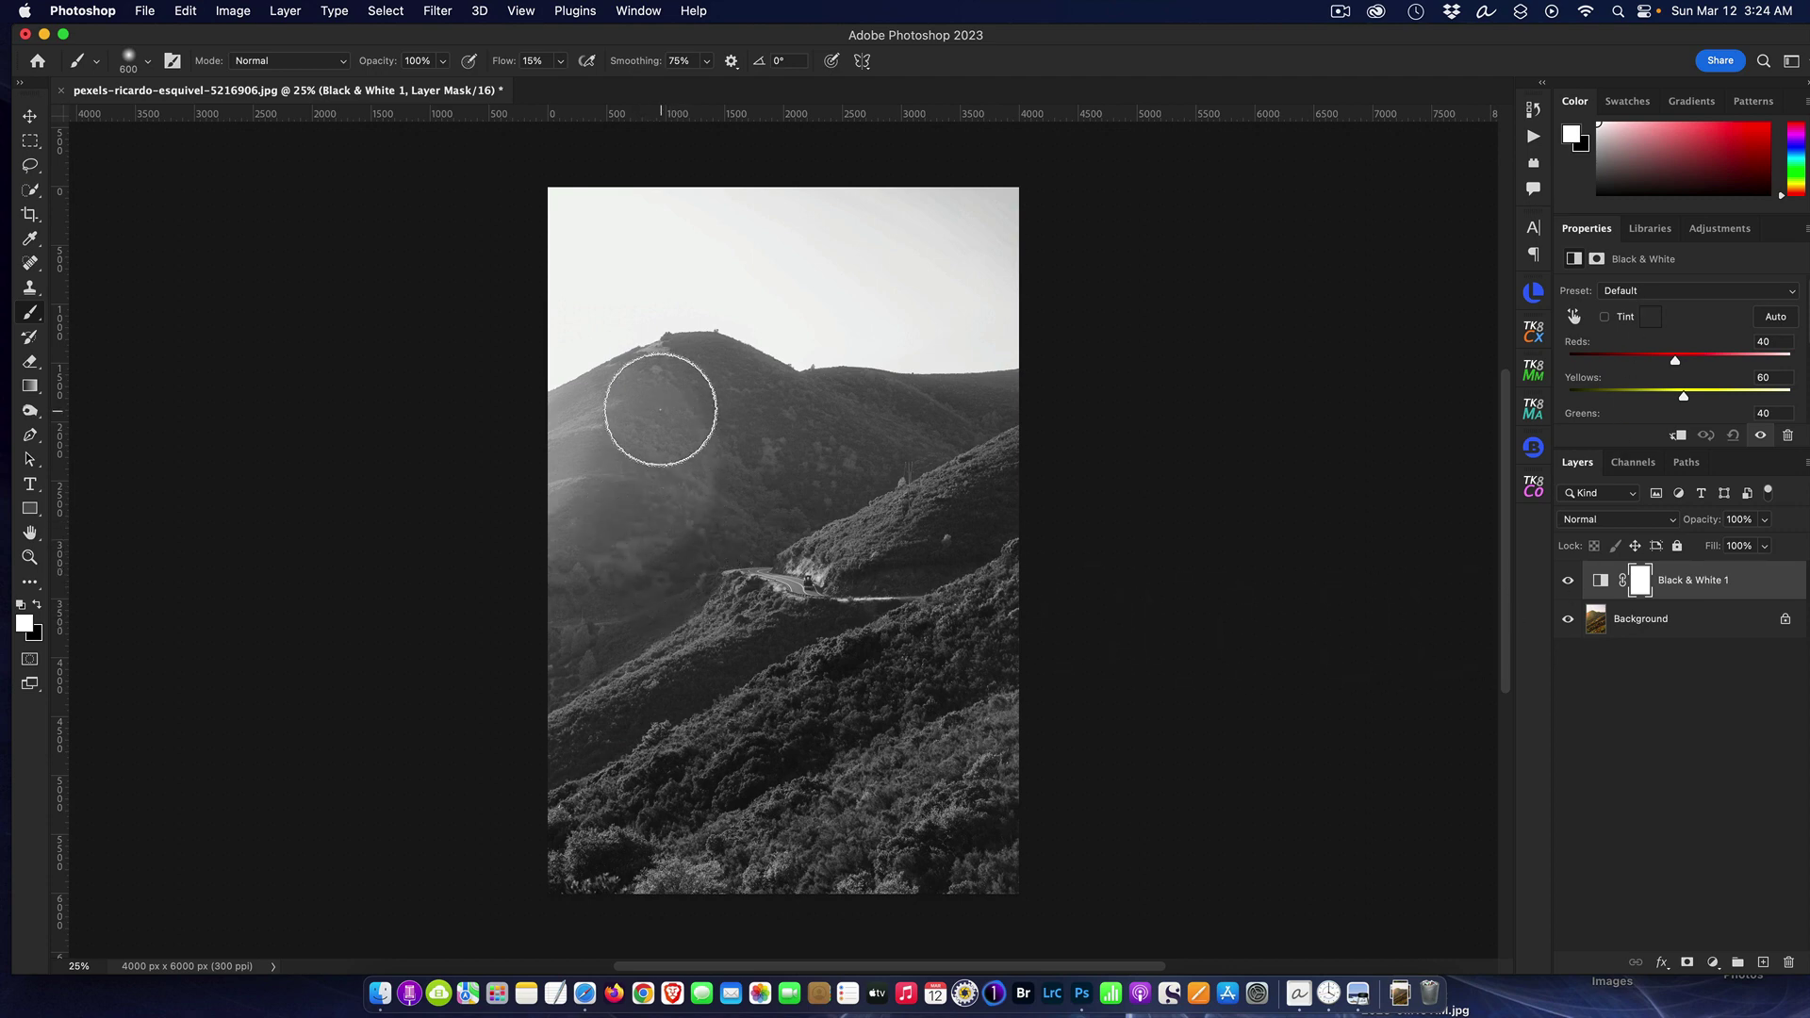
Step: Add two Curves adjustment layers above the Black & White layer
scroll(706, 540, "up", 5)
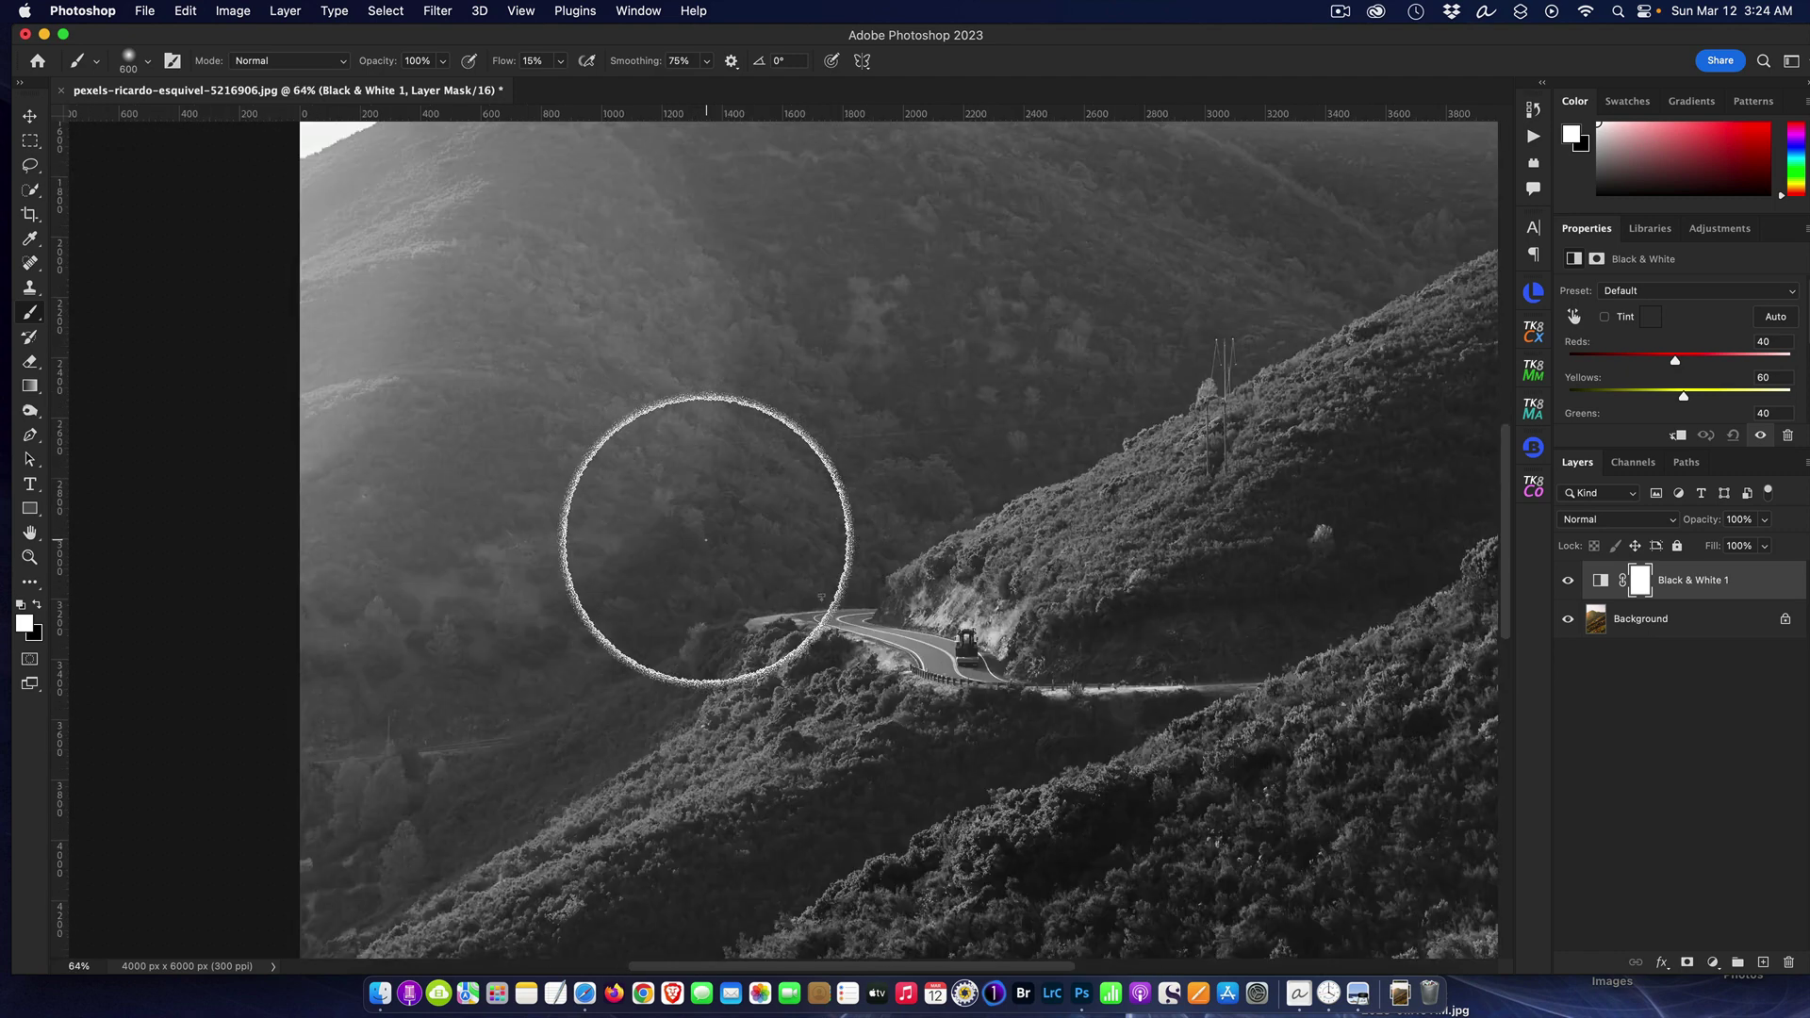
scroll(706, 540, "down", 3)
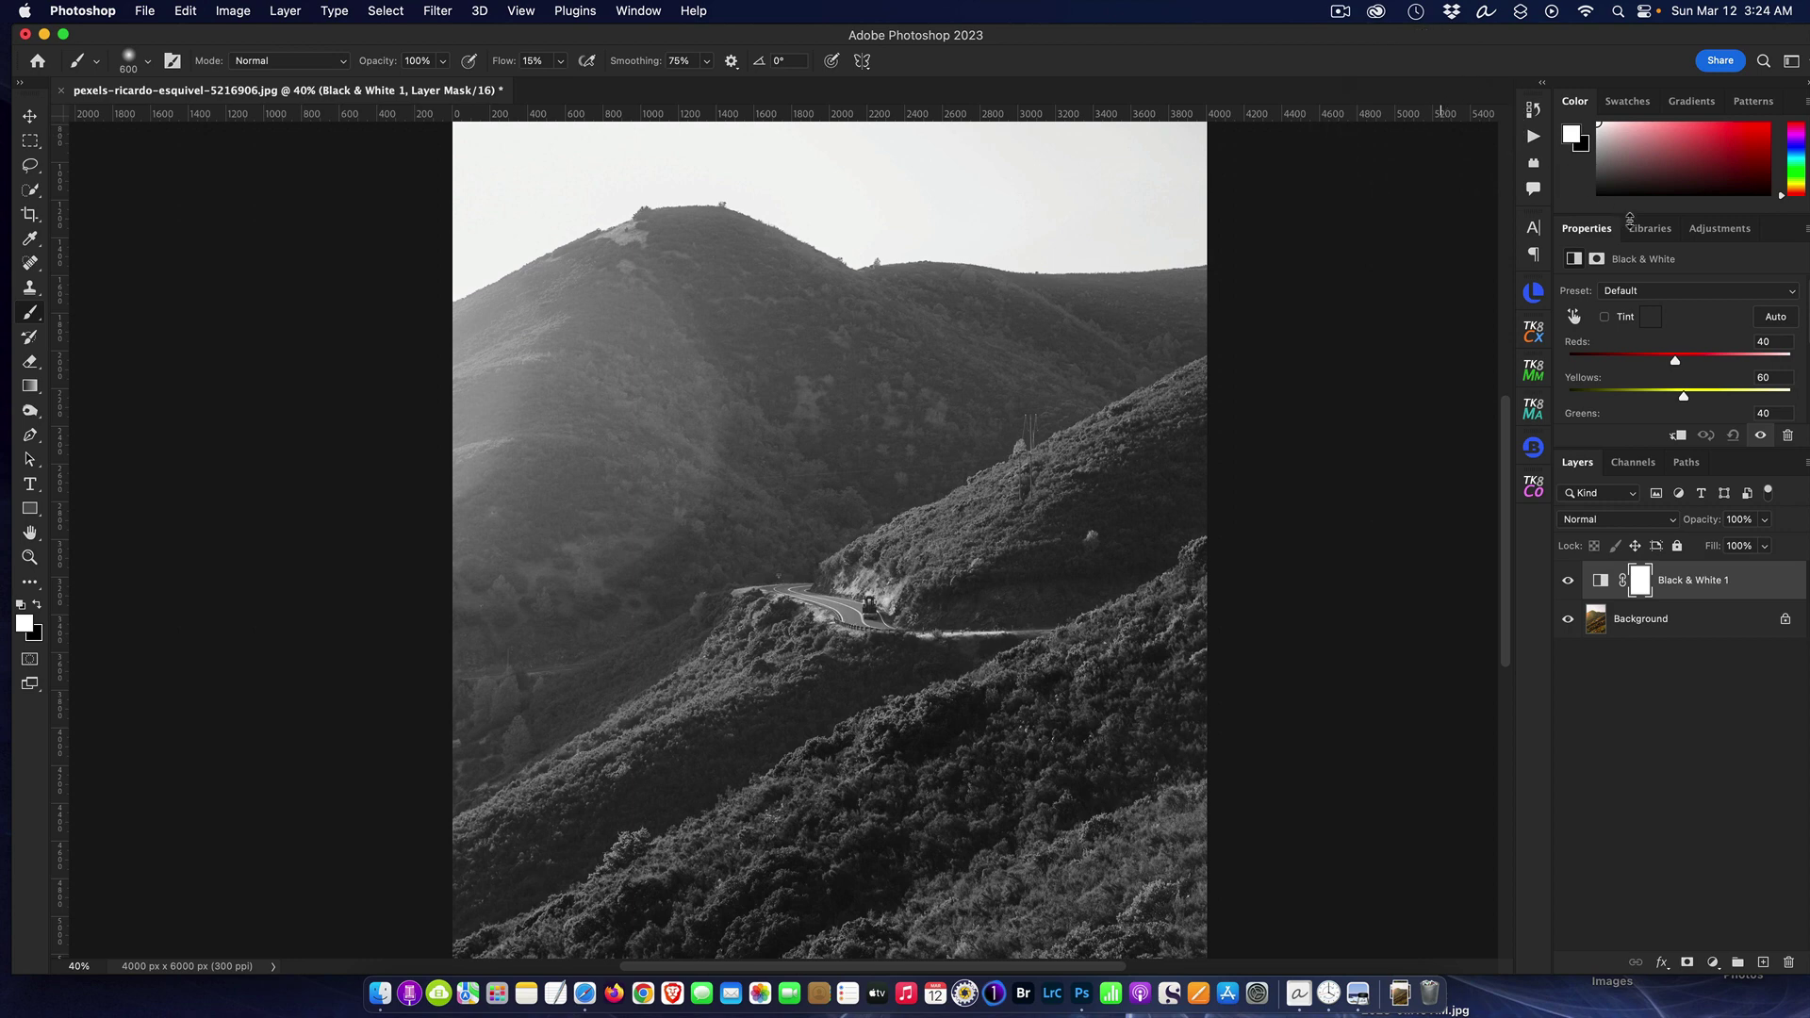
left_click(1725, 229)
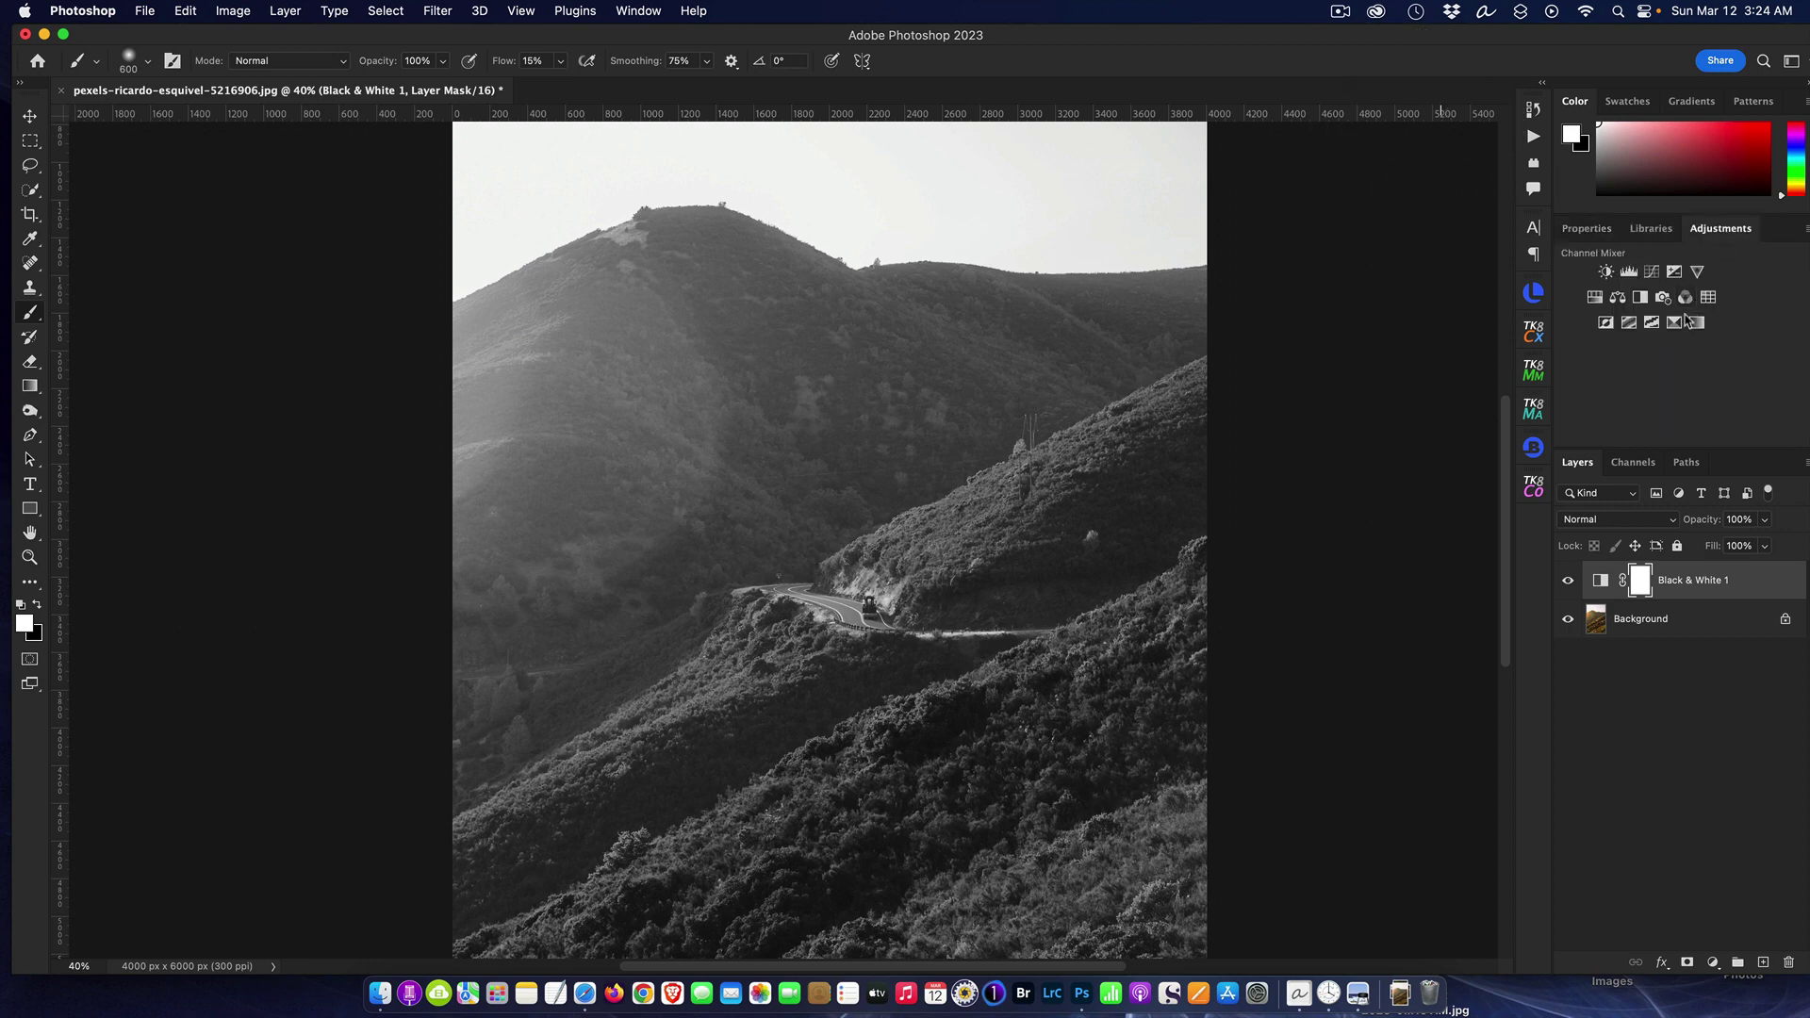
left_click(1653, 273)
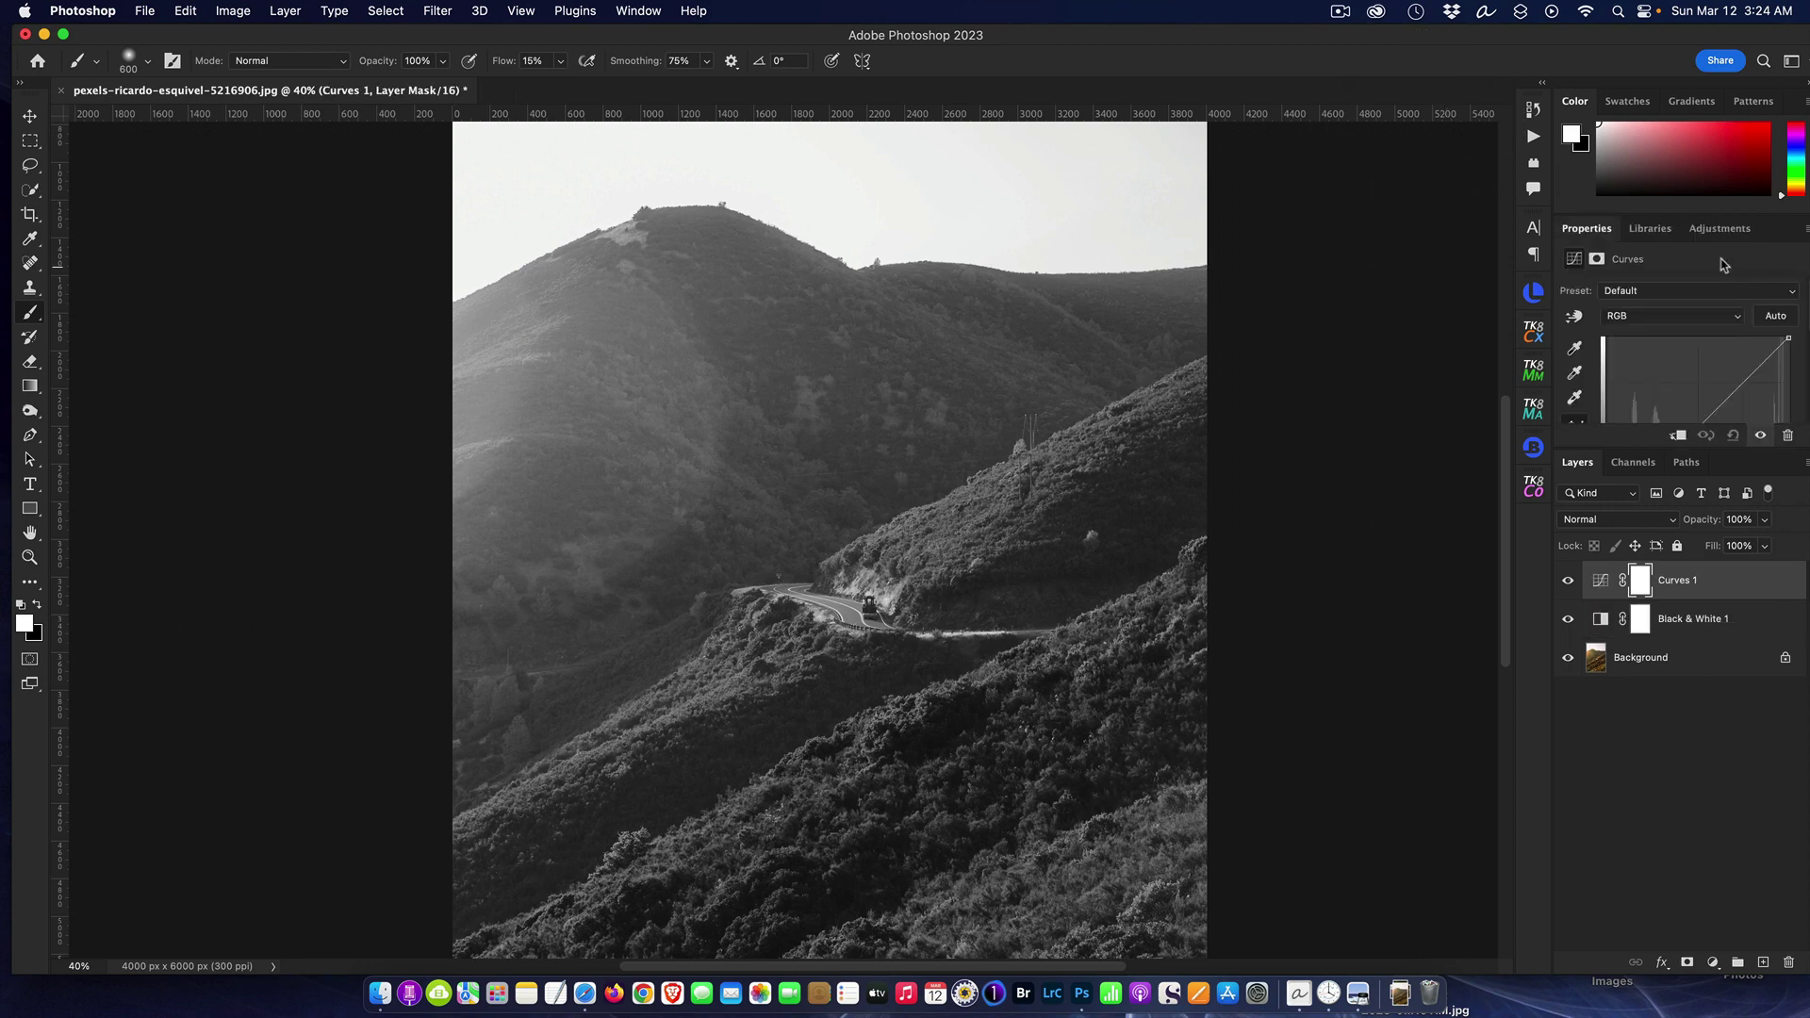
left_click(1730, 236)
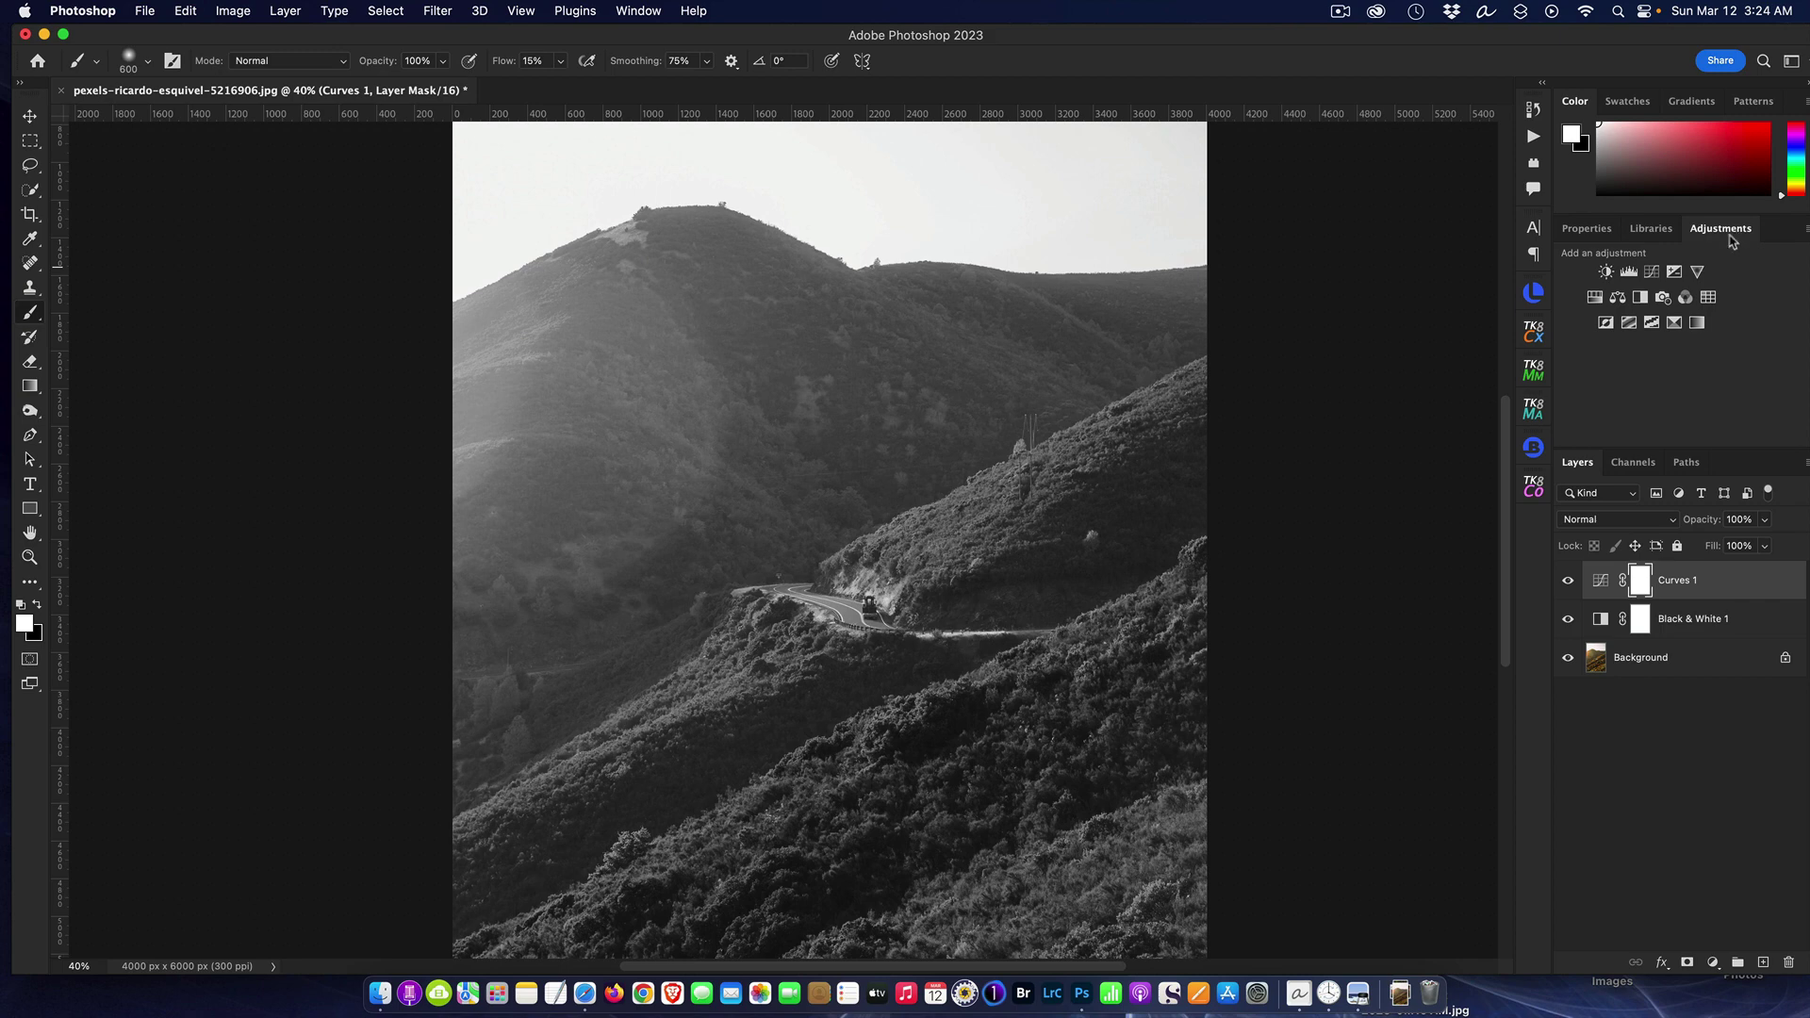
left_click(1652, 273)
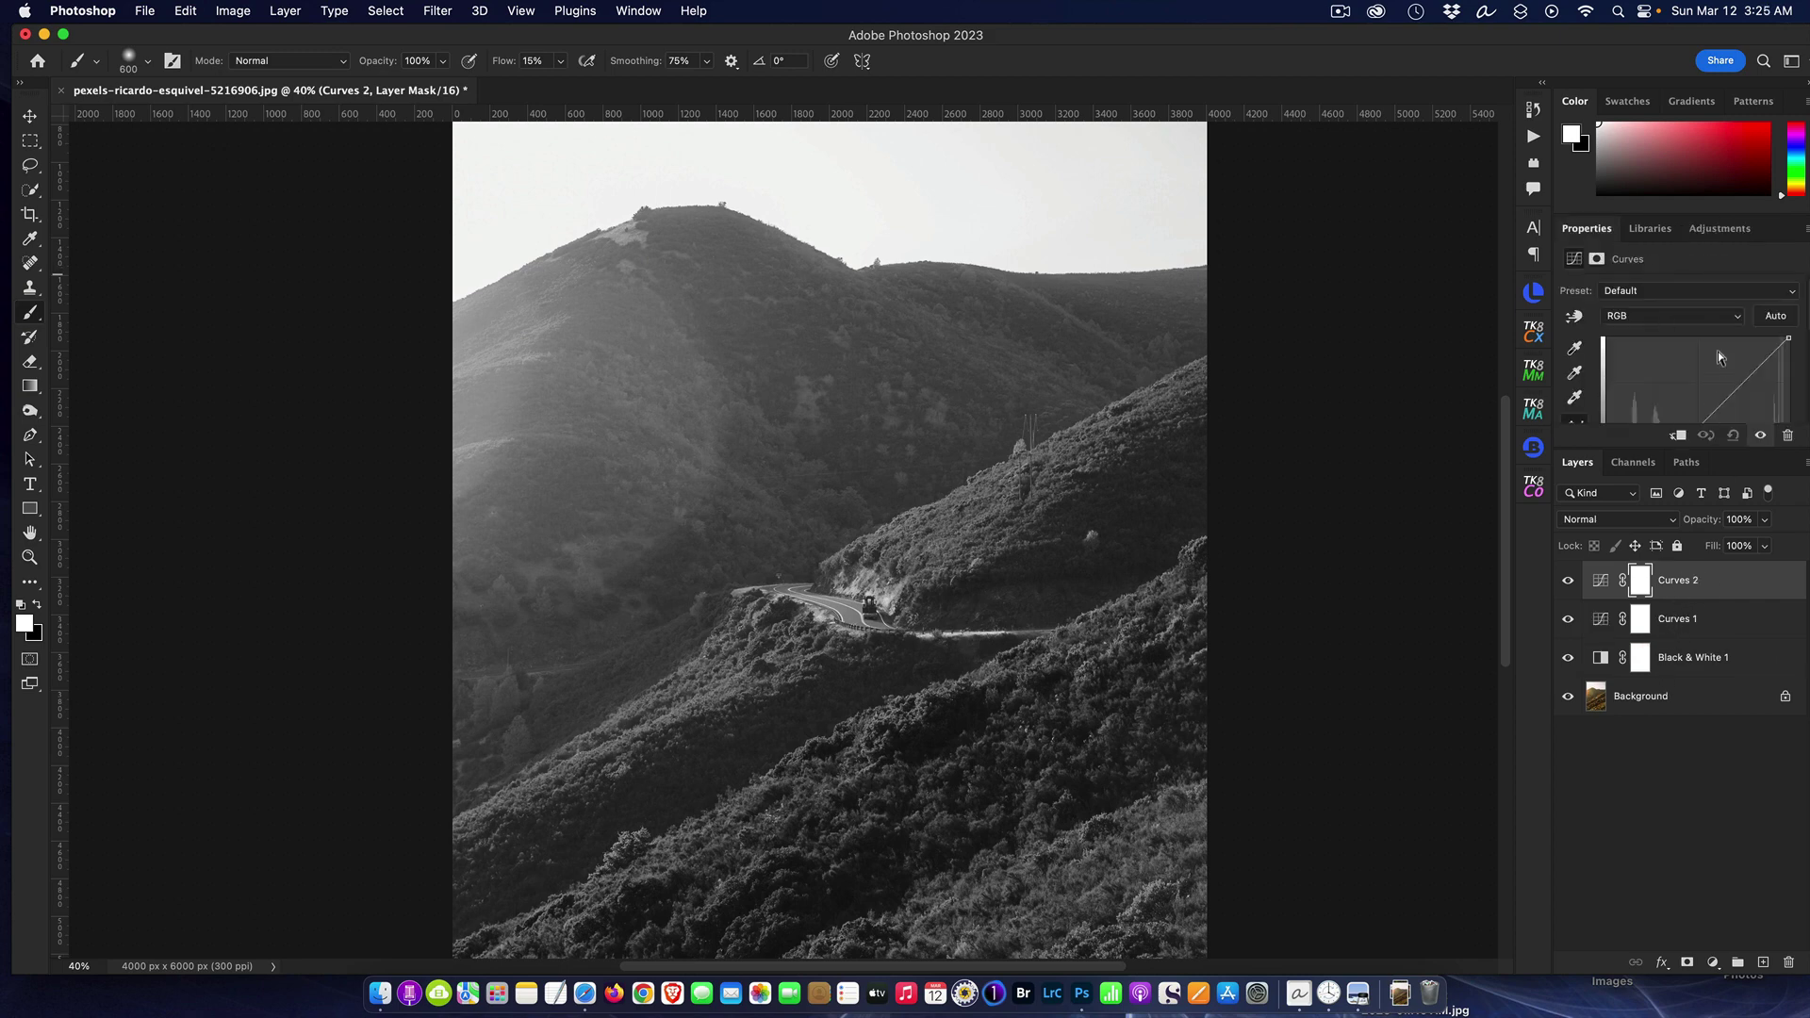
left_click(1713, 962)
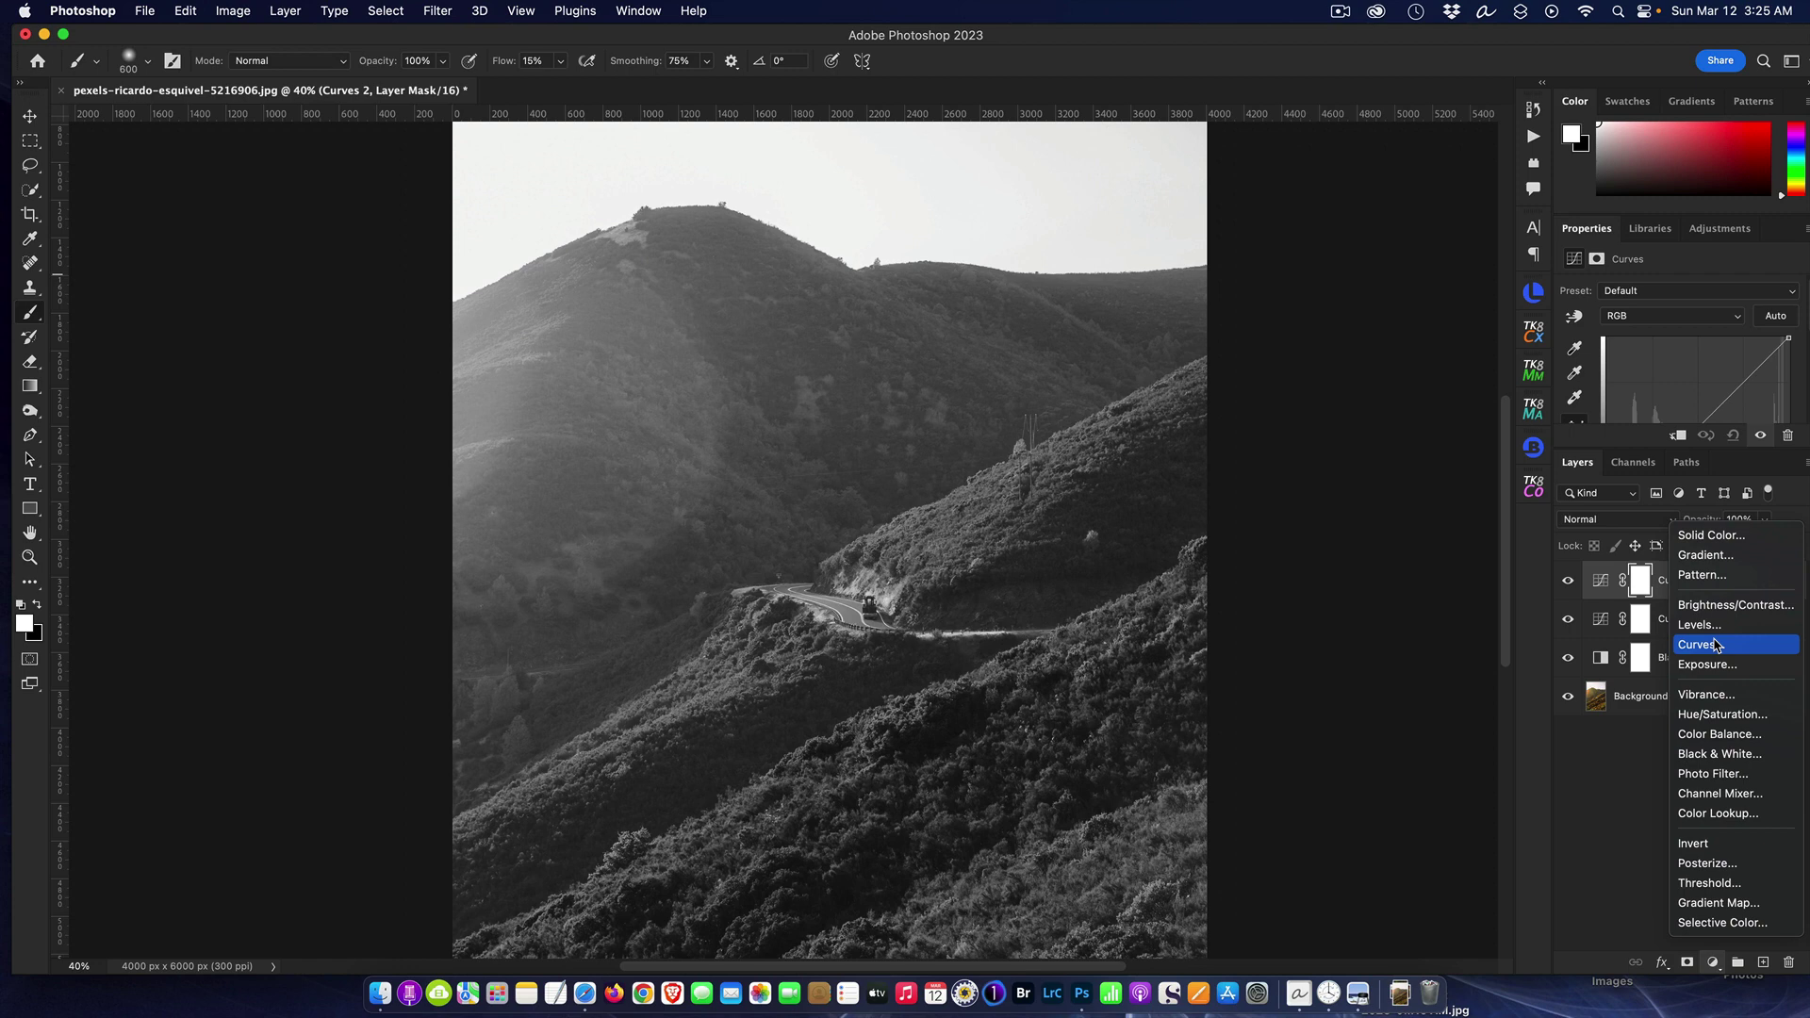
left_click(1593, 817)
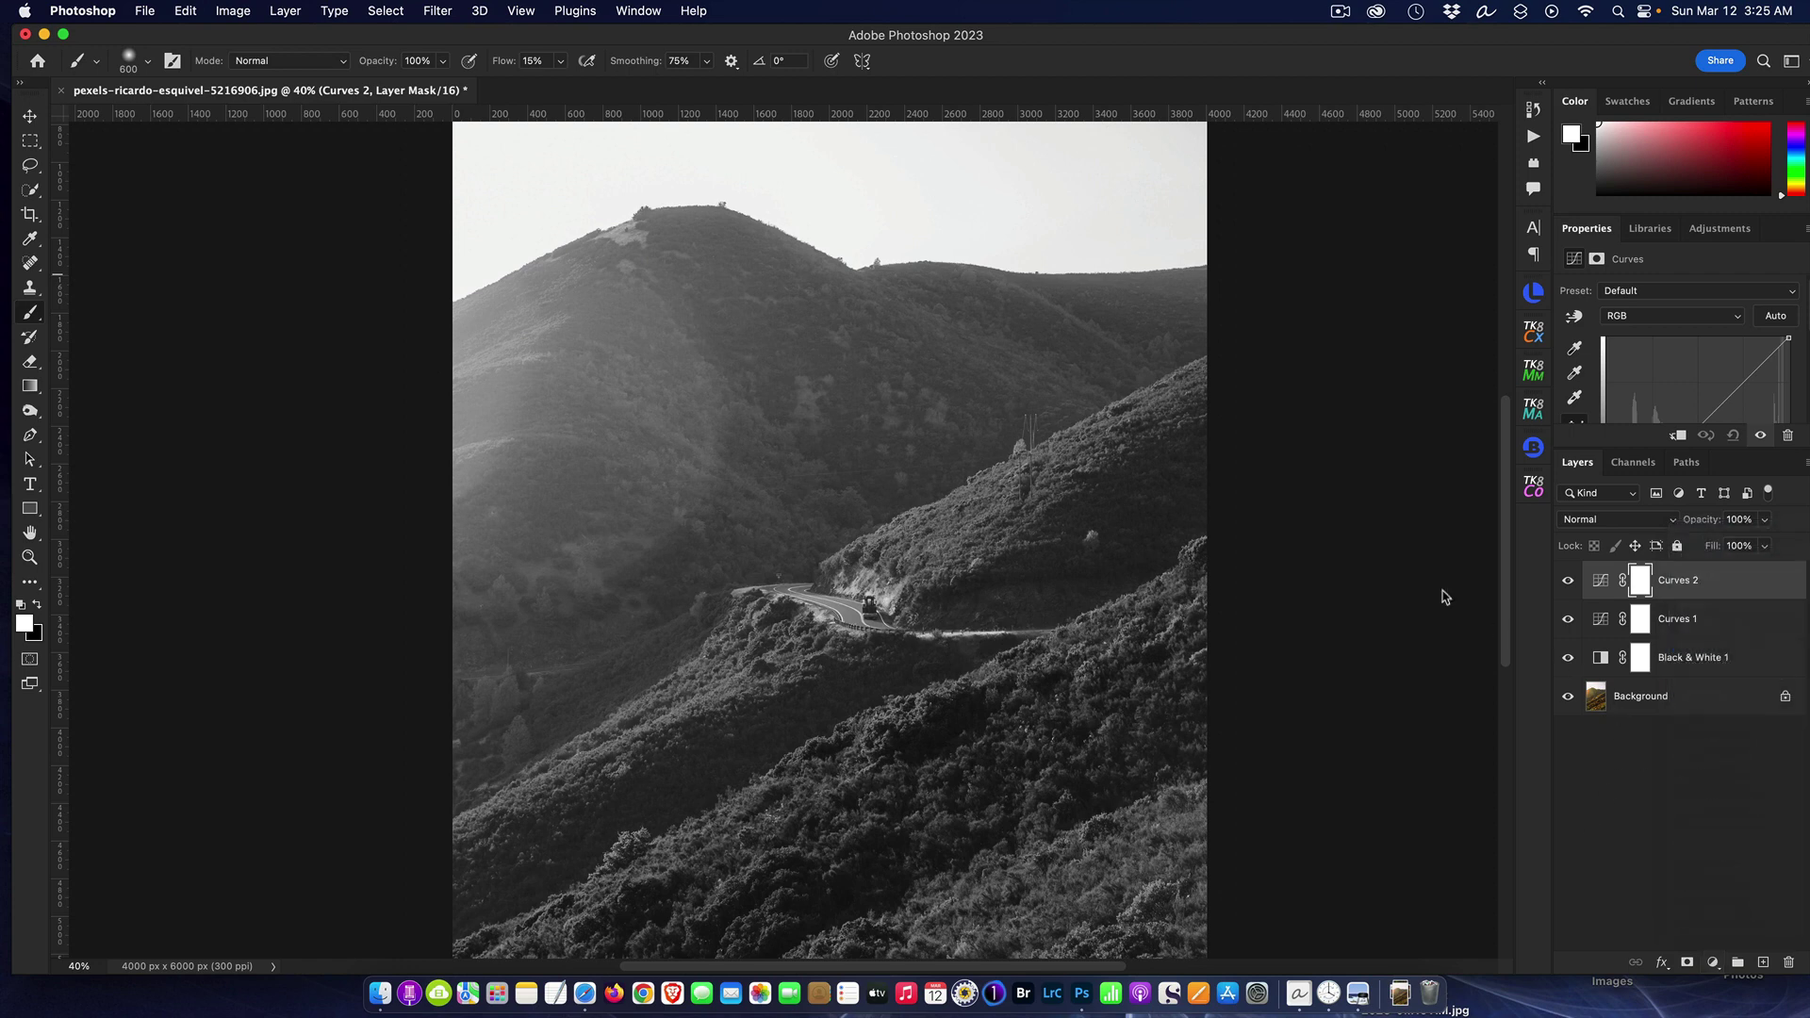
Step: Rename the lower Curves layer as "d" and the upper Curves layer as "l"
left_click(1677, 625)
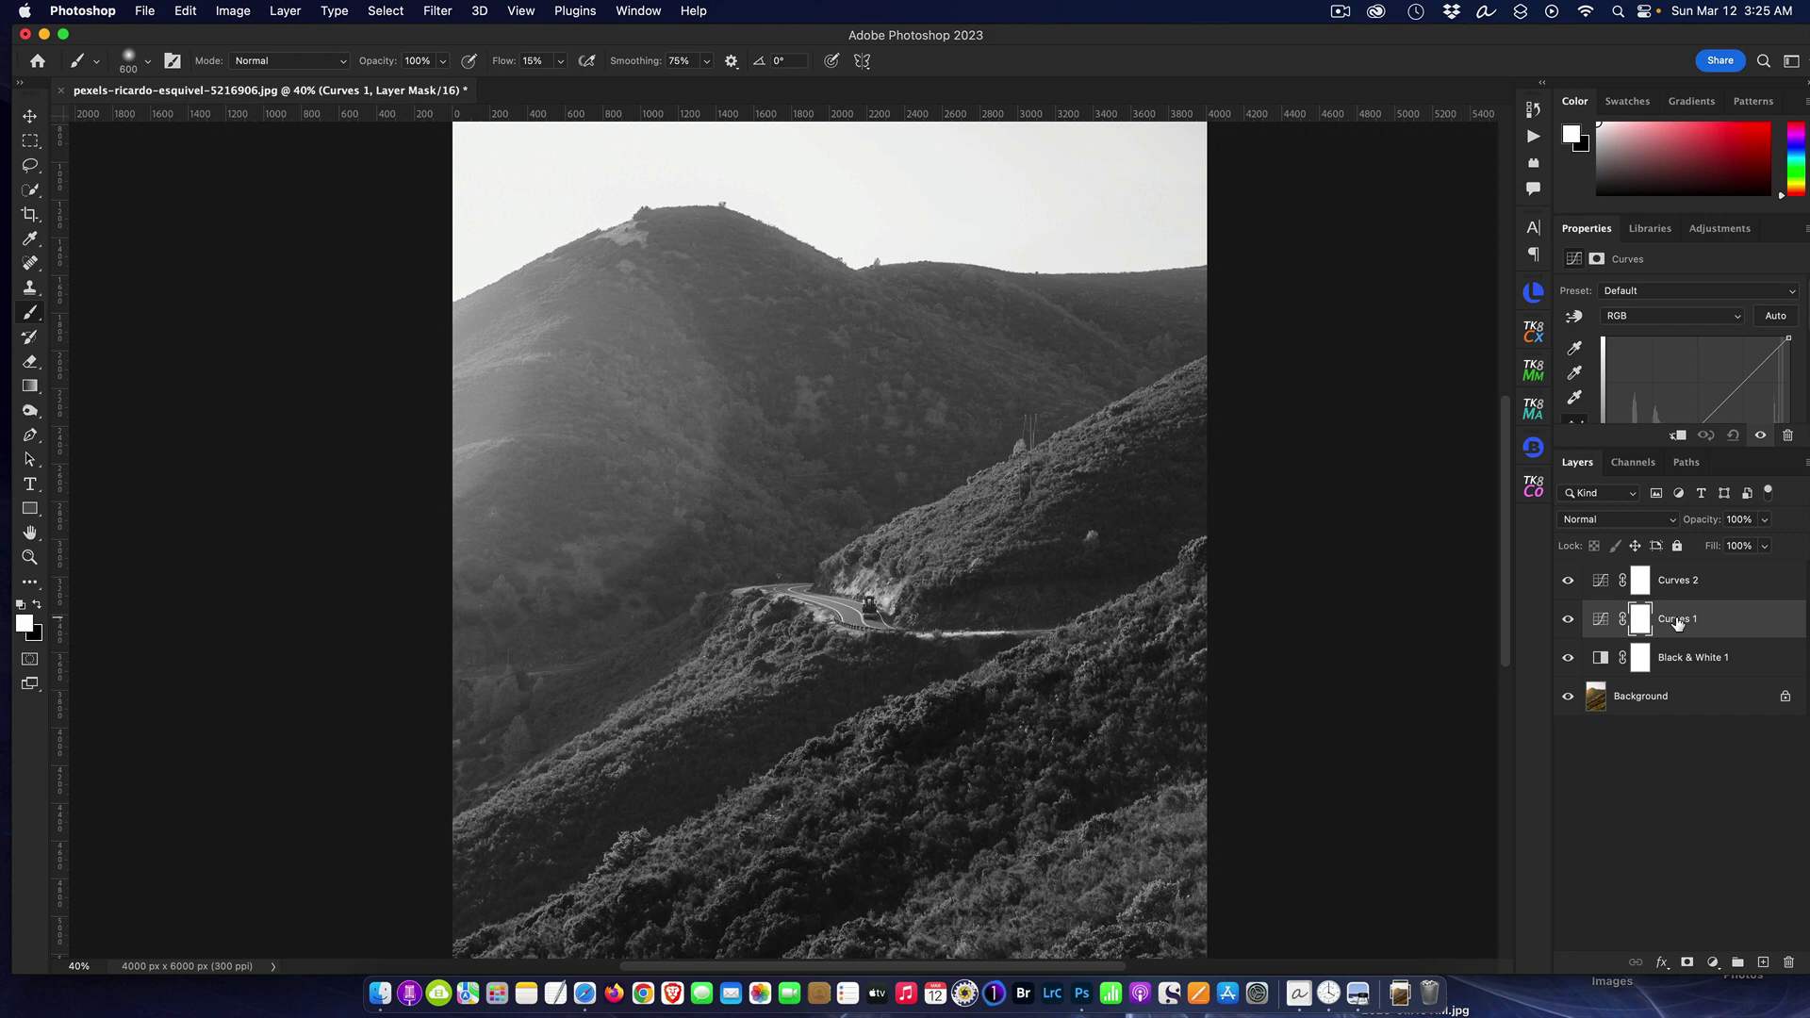
key("super+2")
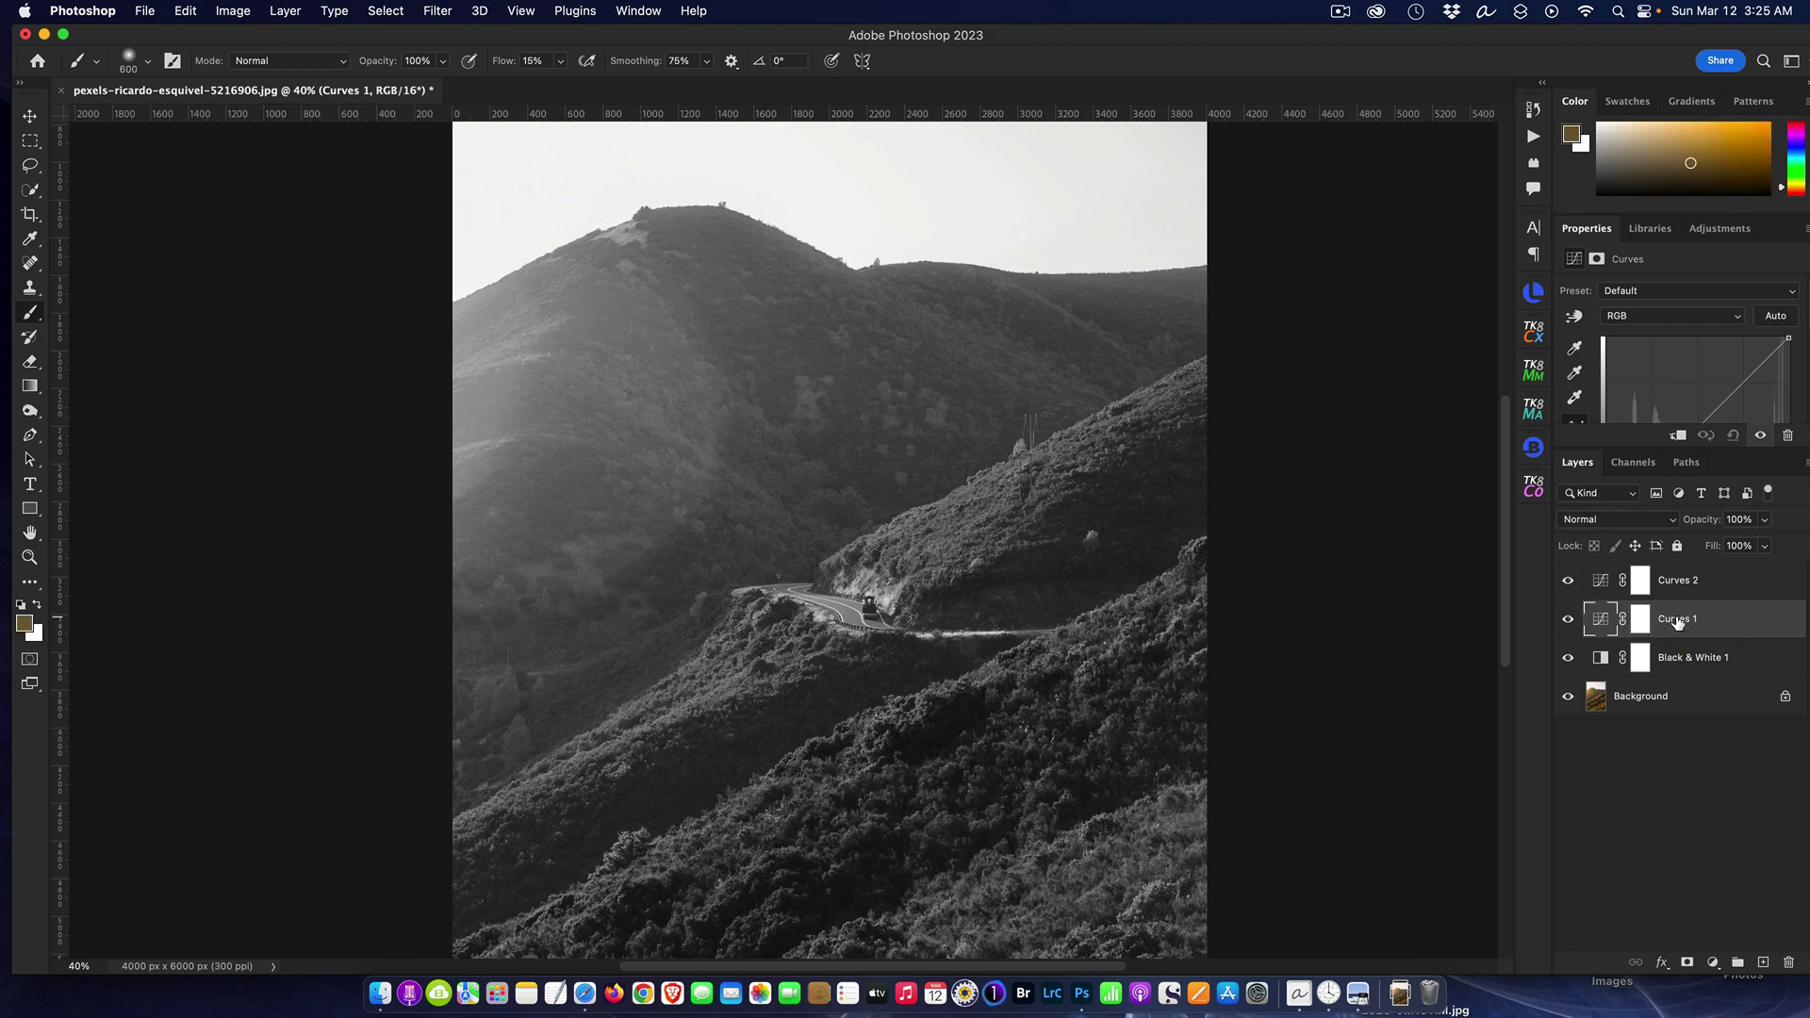
double_click(1678, 619)
type("d")
key("Return")
double_click(1679, 581)
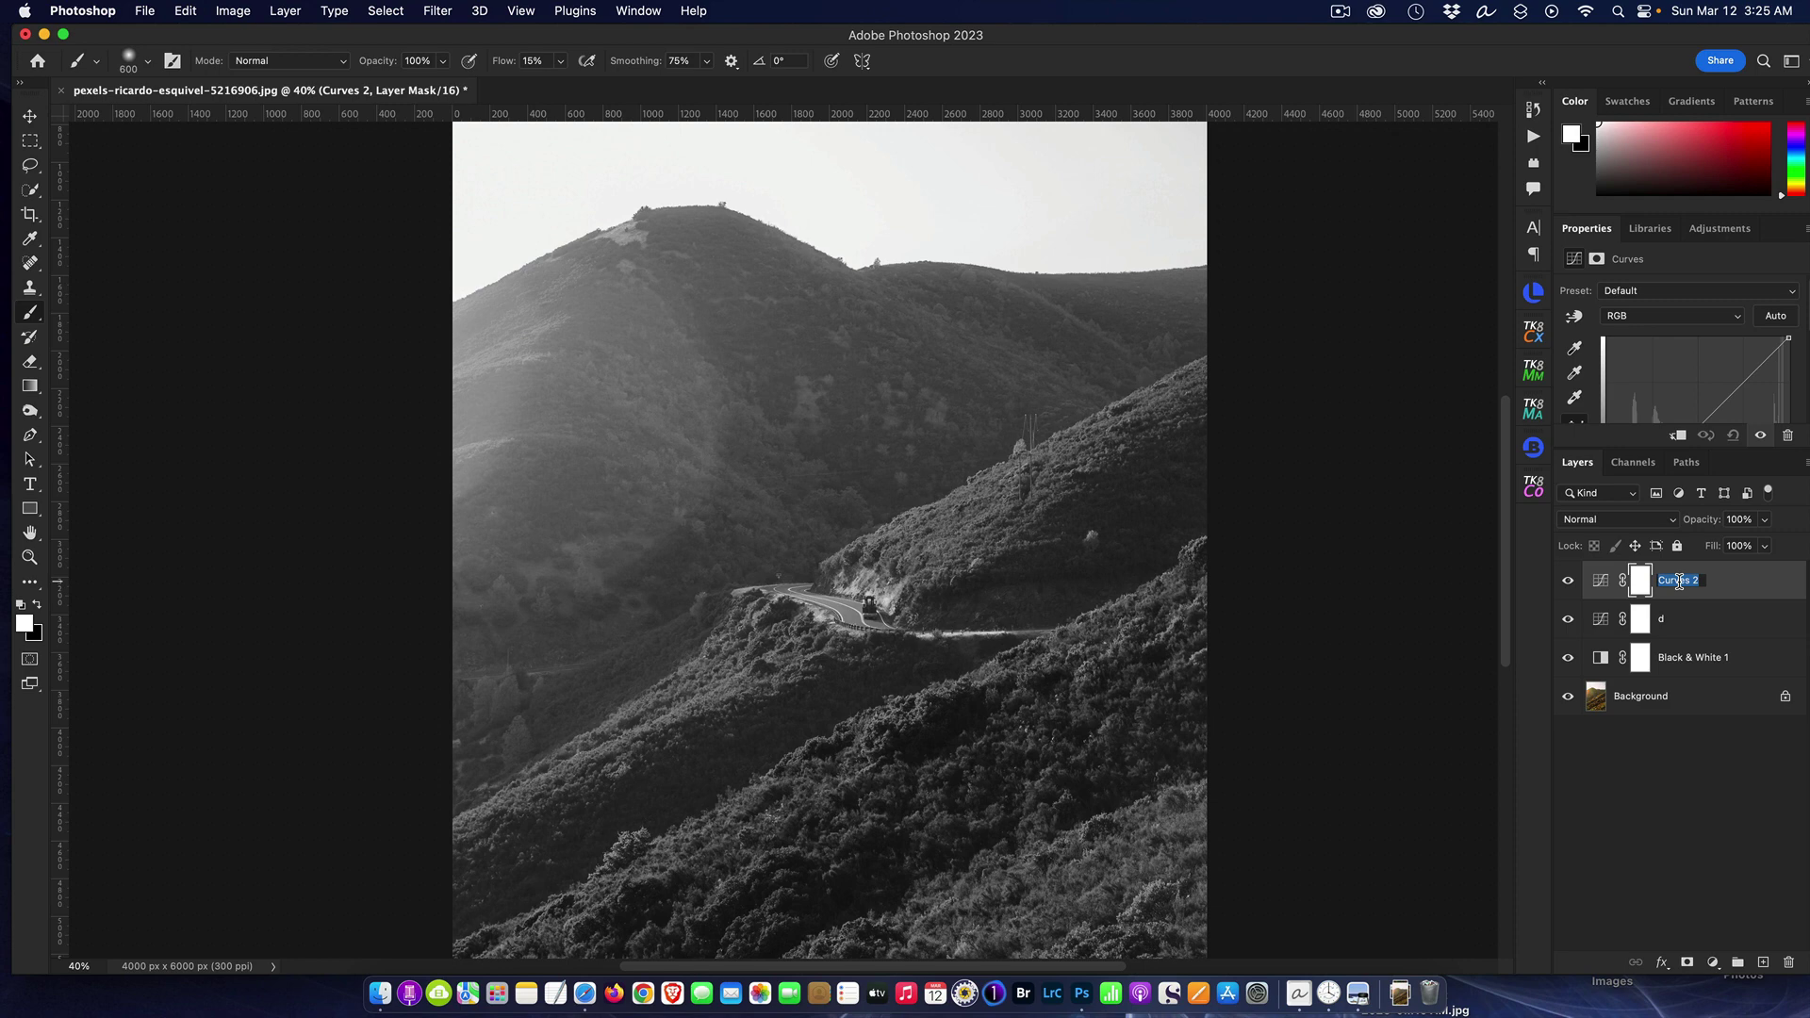
type("l")
key("Return")
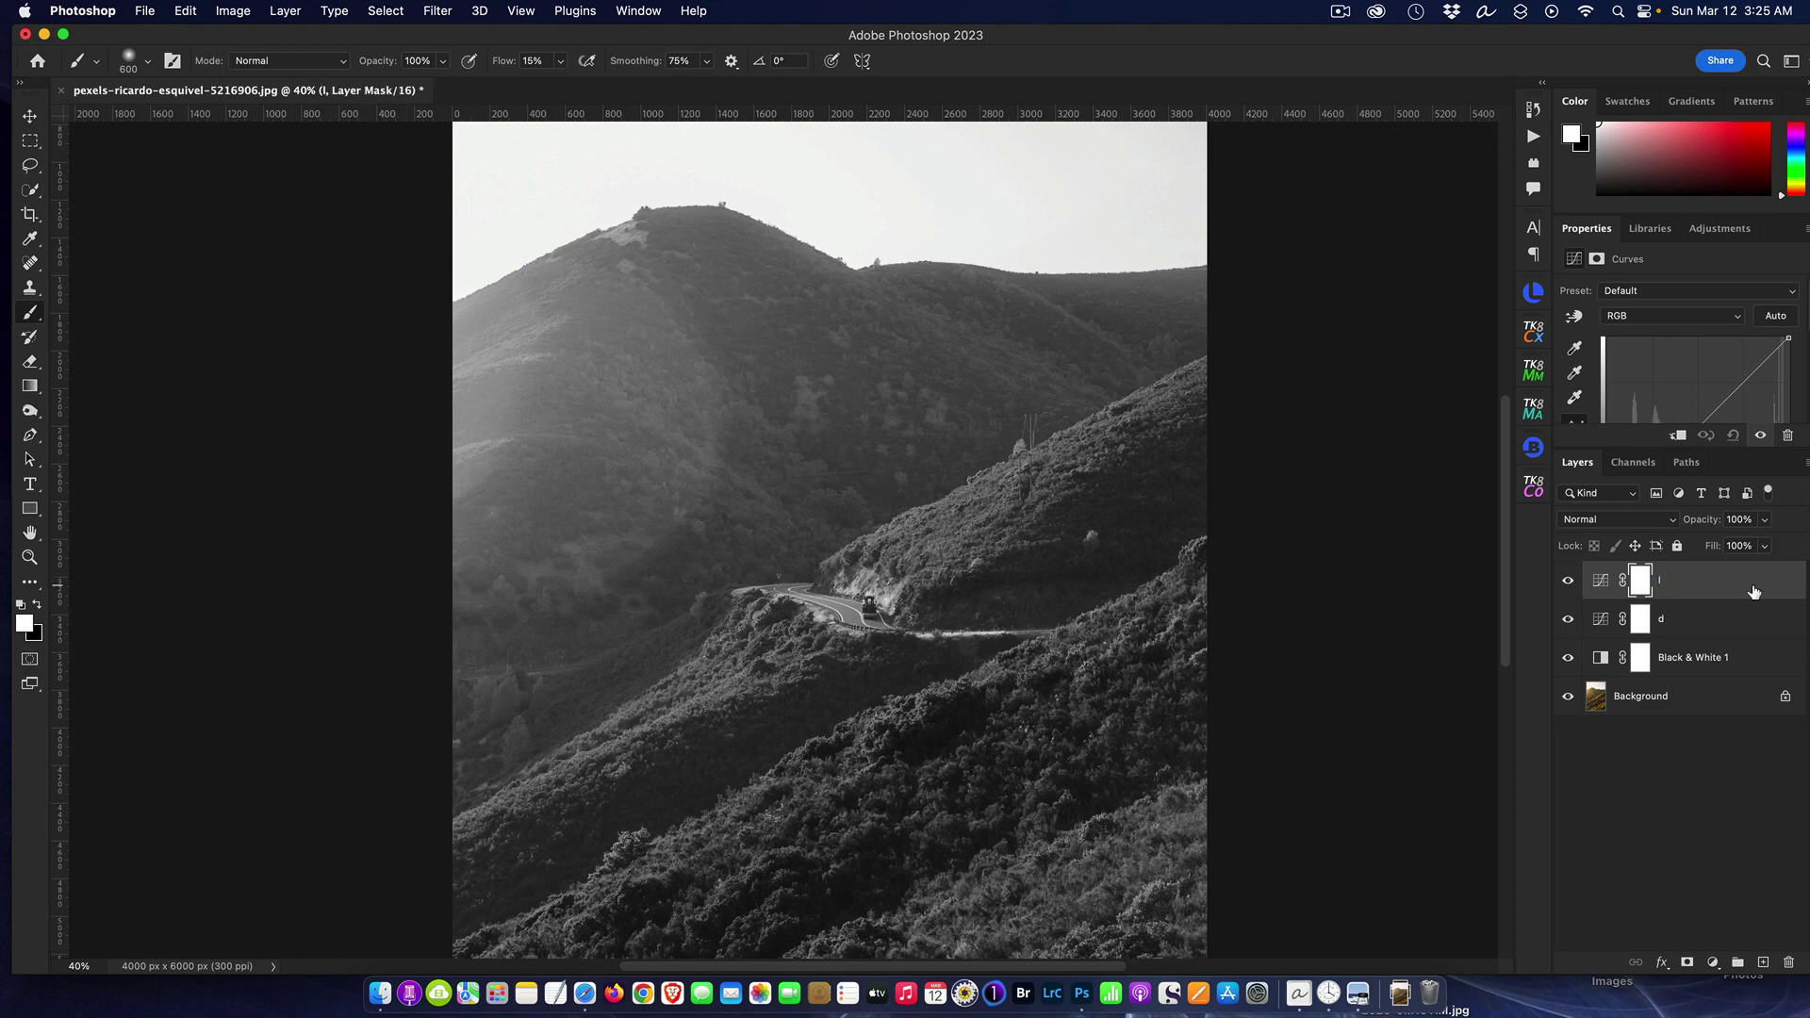
Step: Invert the layer masks of both Curves layers, d and l, to black
left_click(1639, 622)
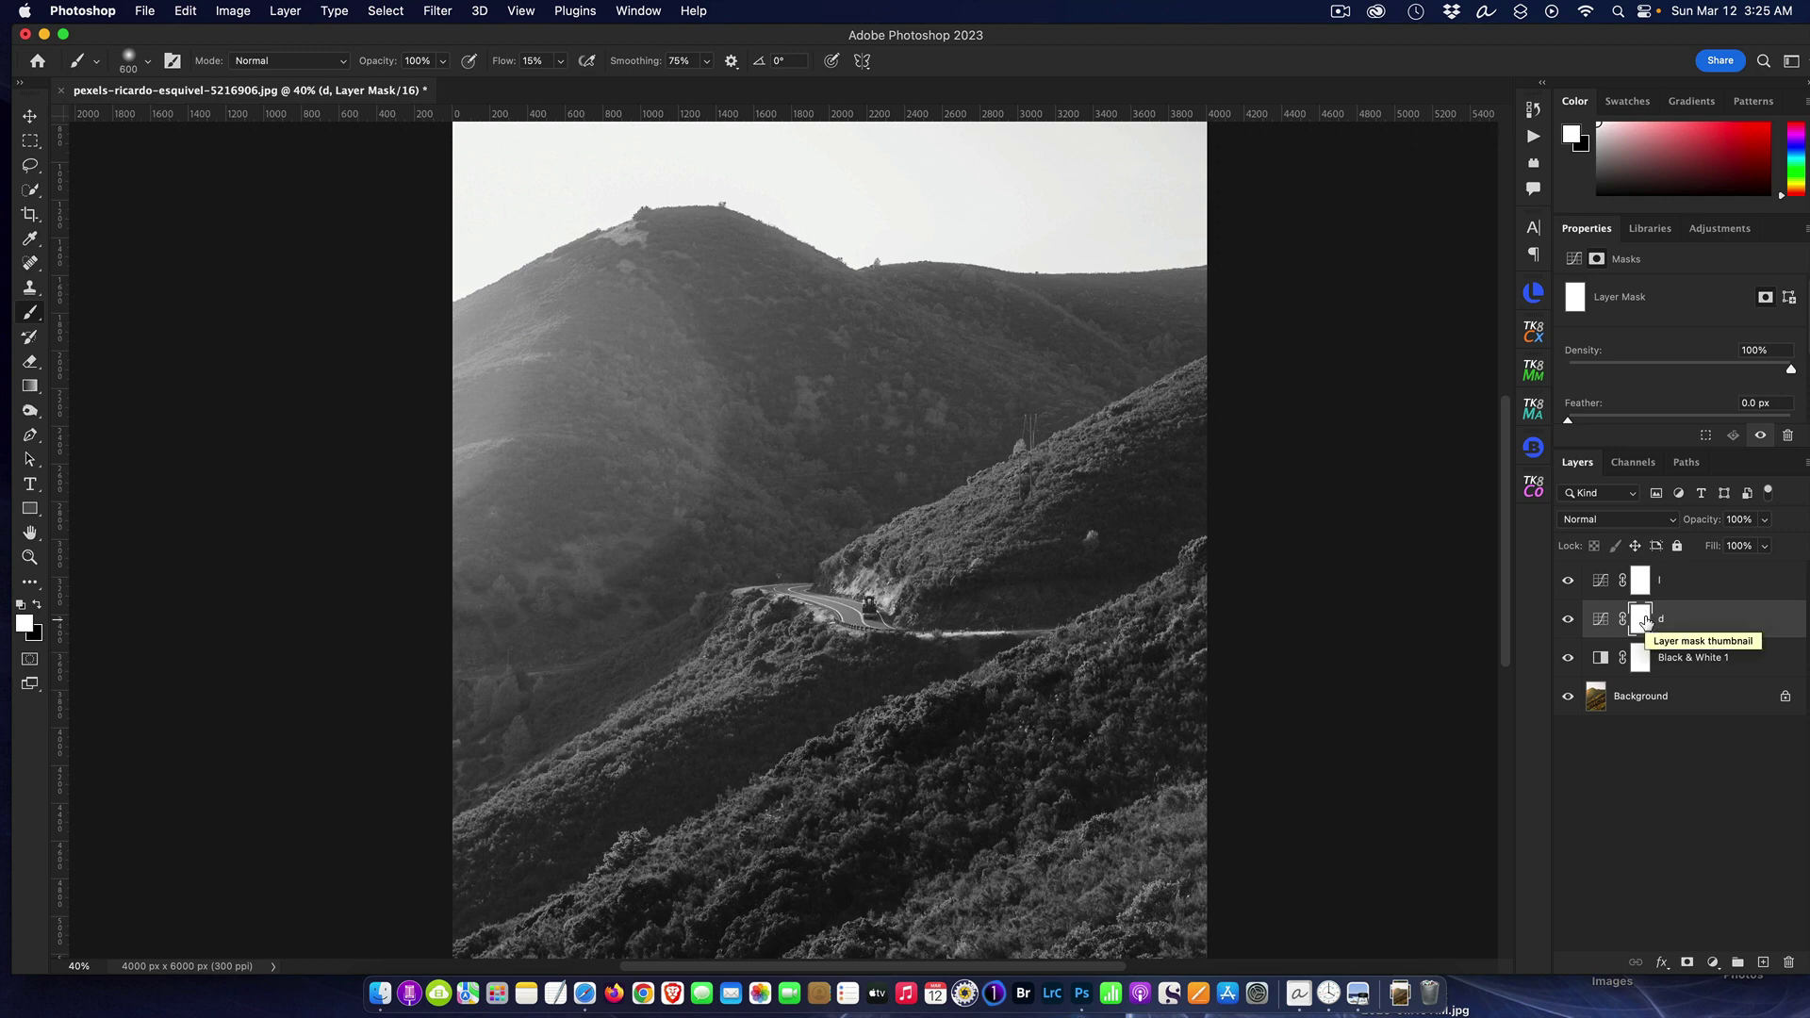
key("super+i")
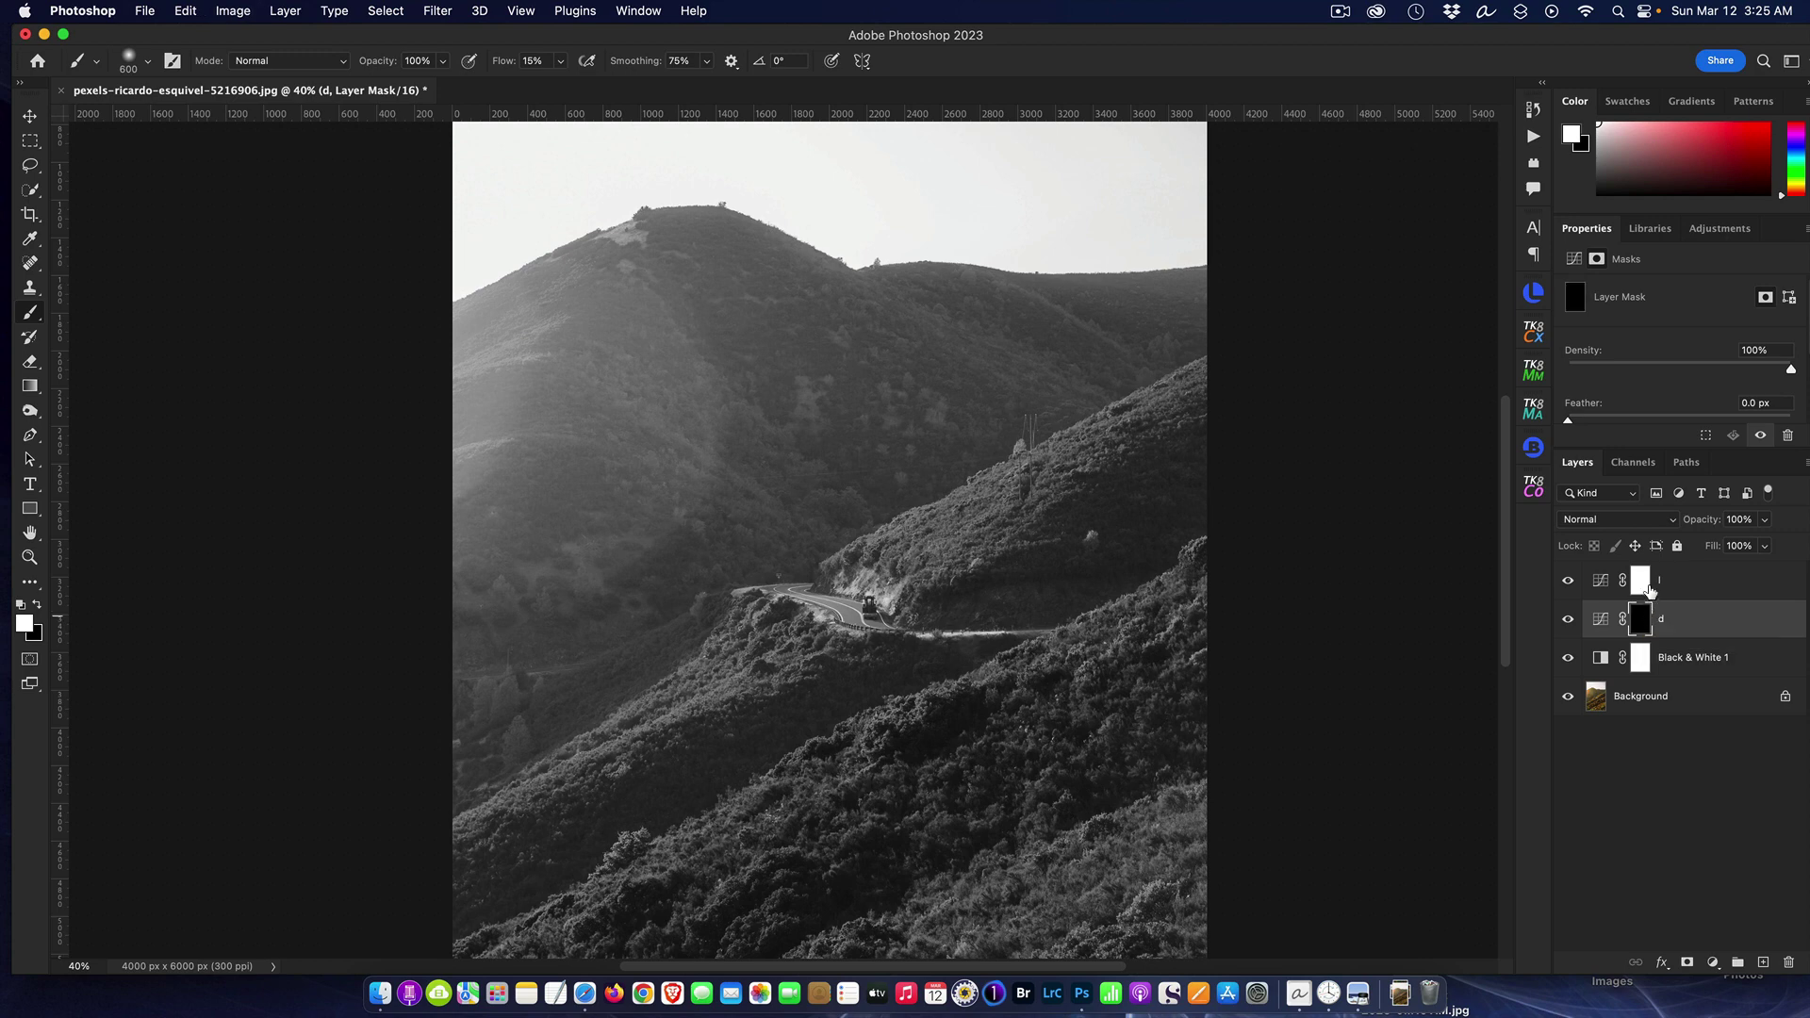
left_click(1652, 583)
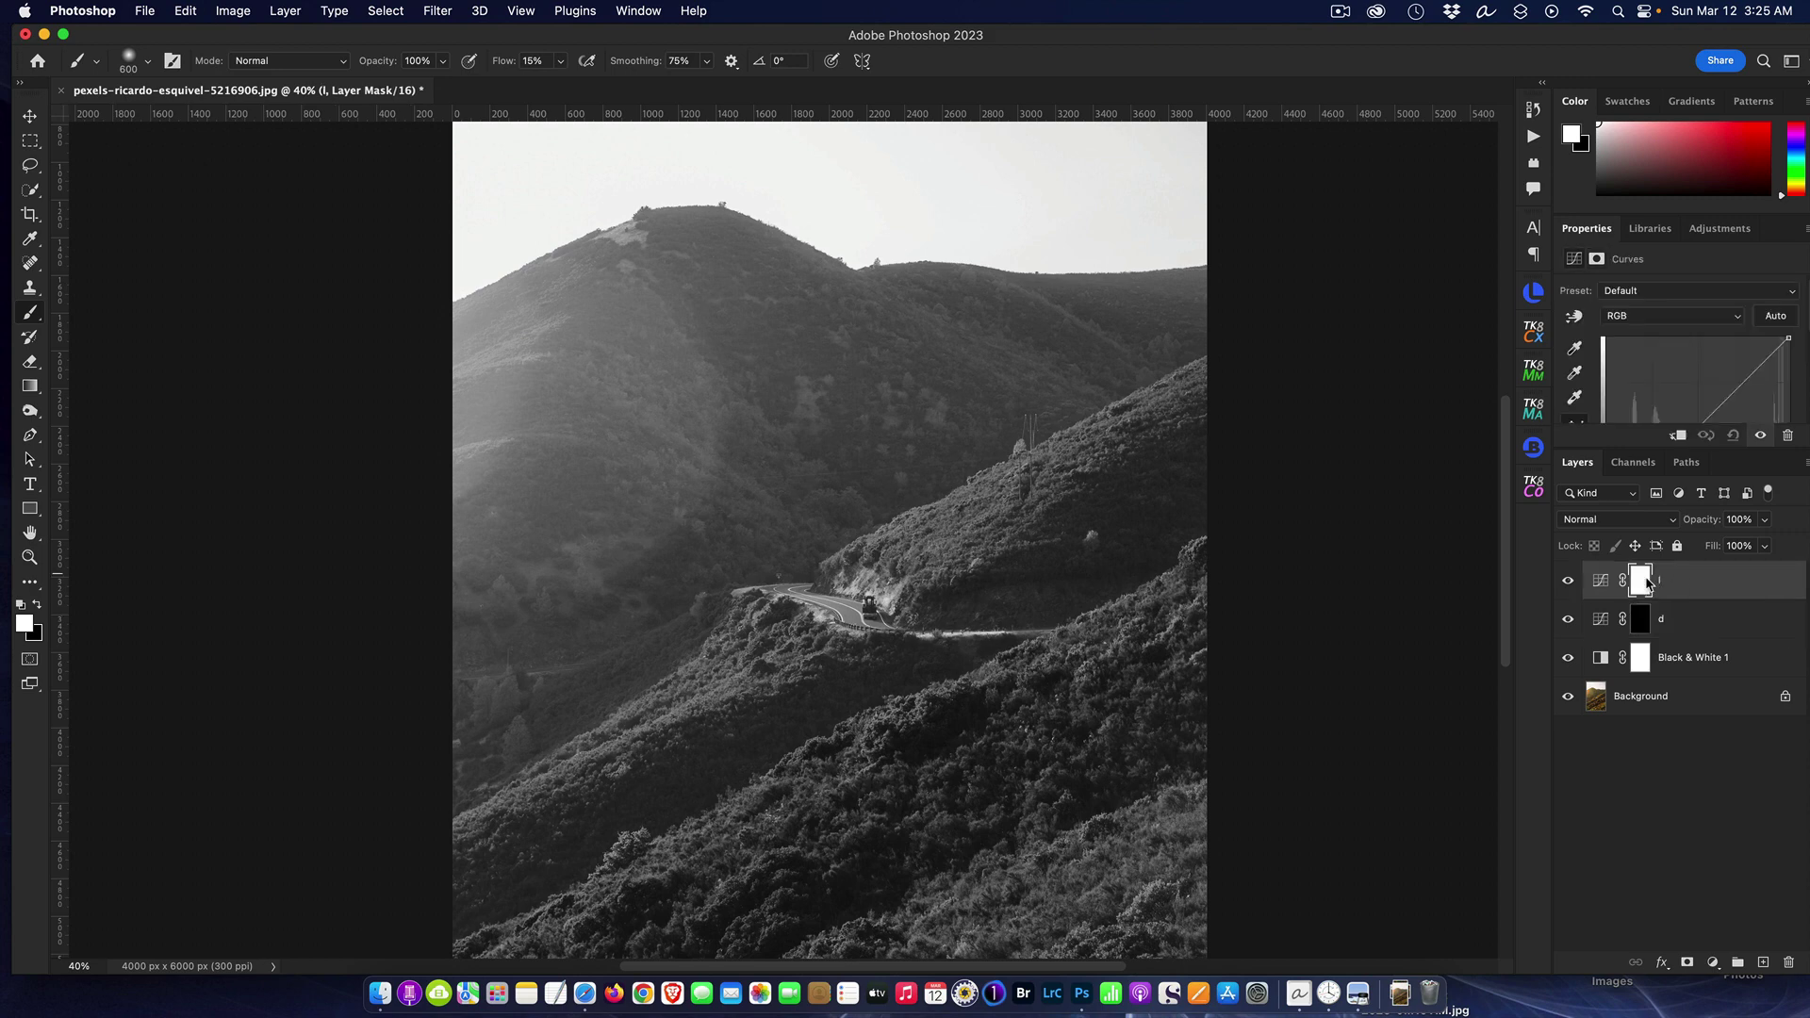
key("super+i")
Step: Enlarge the d layer's curve properties in a floating panel and pull the curve's midpoint slightly down to darken
left_click(1702, 629)
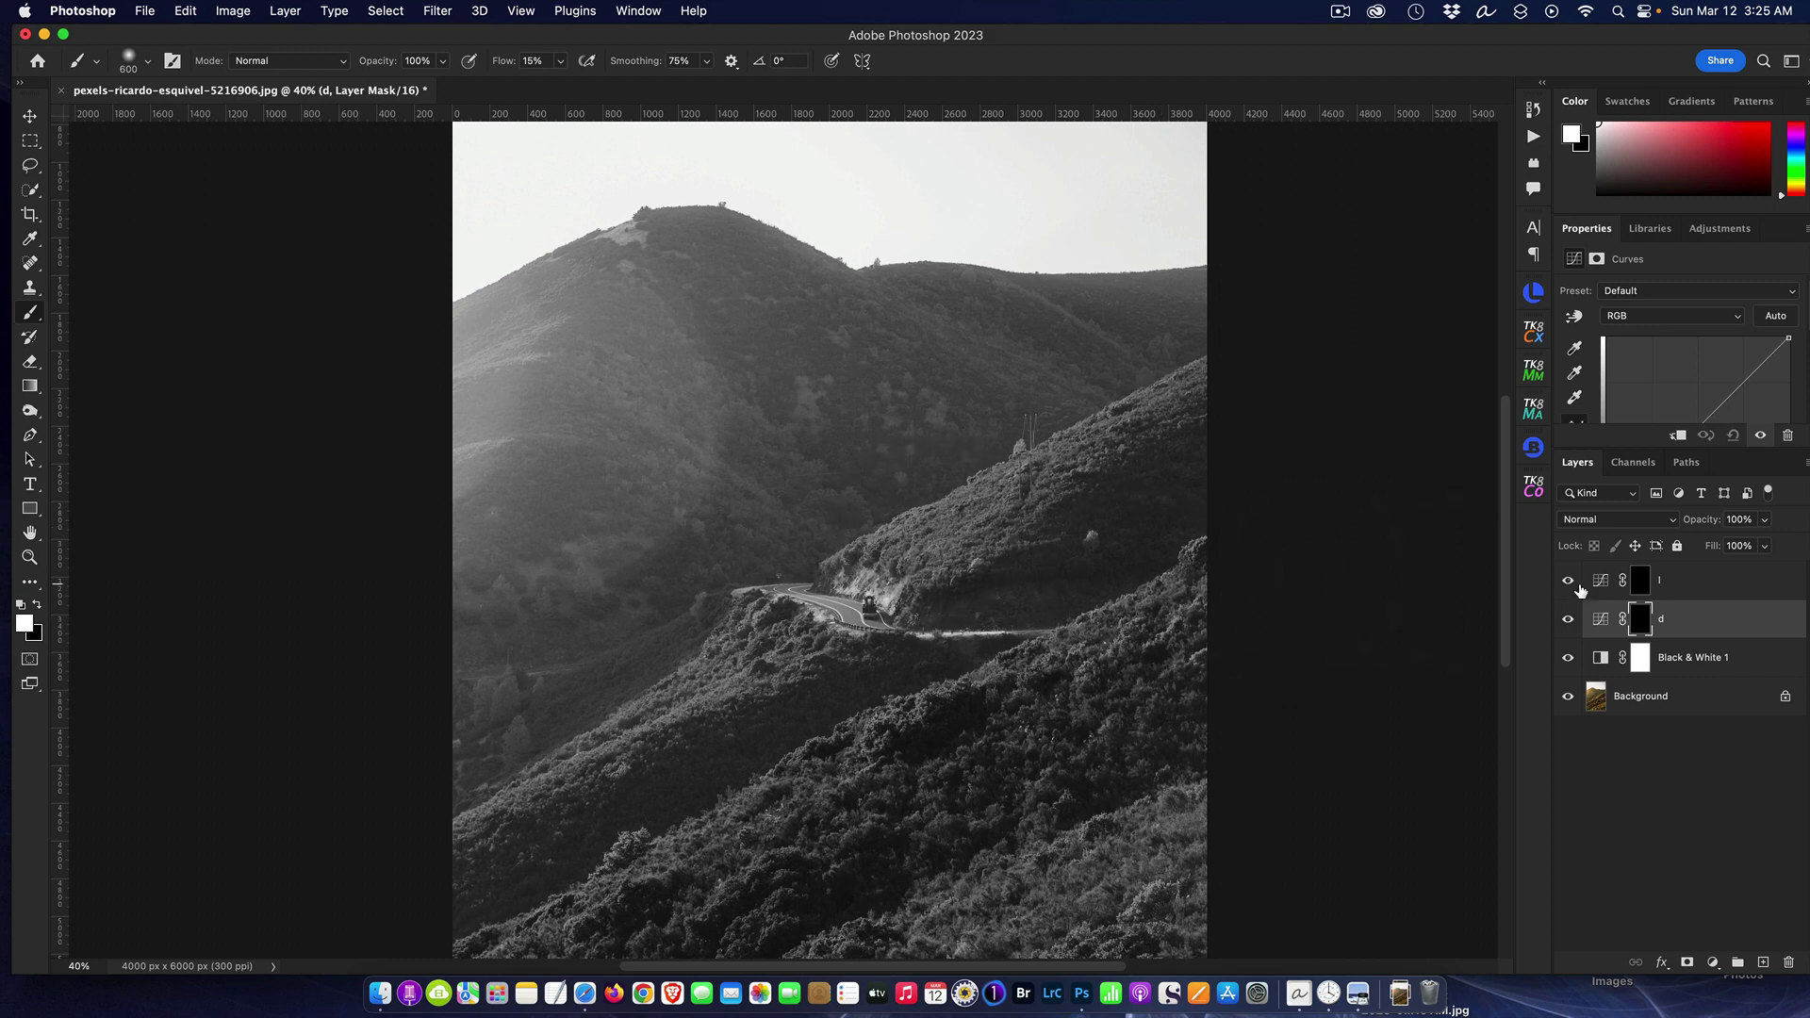
left_click(1597, 626)
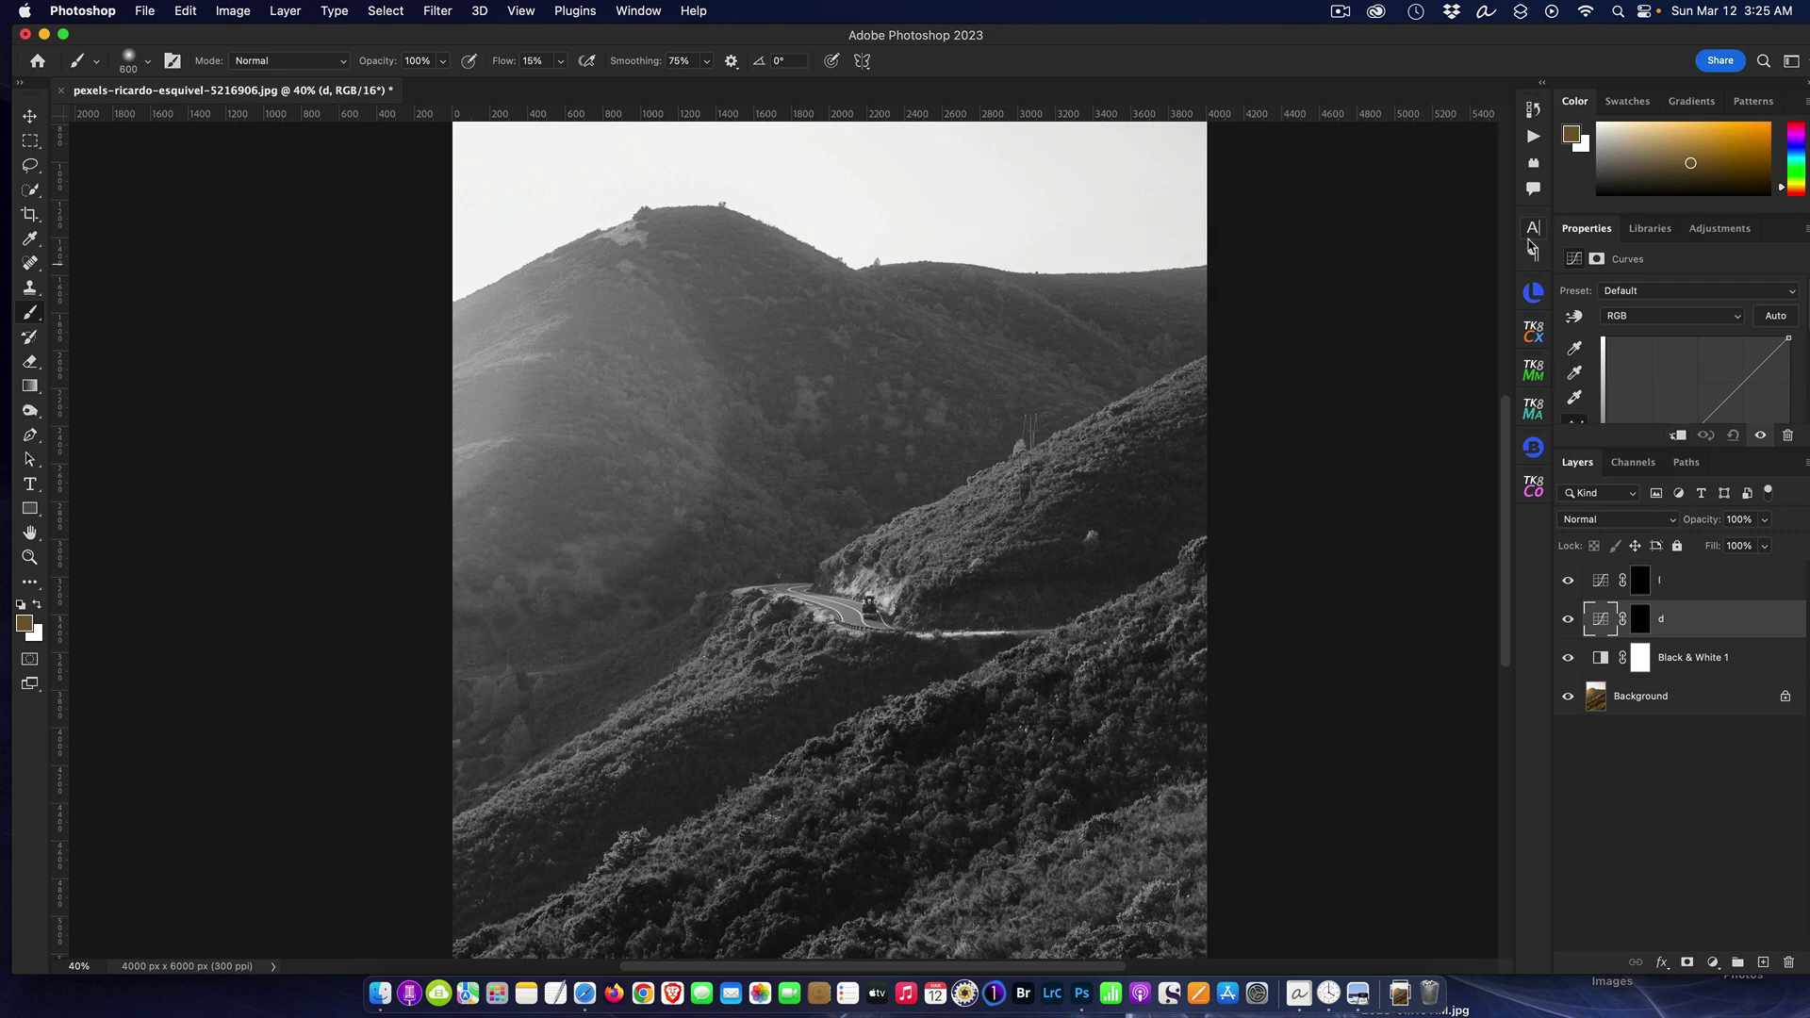
left_click_drag(1585, 228, 1268, 156)
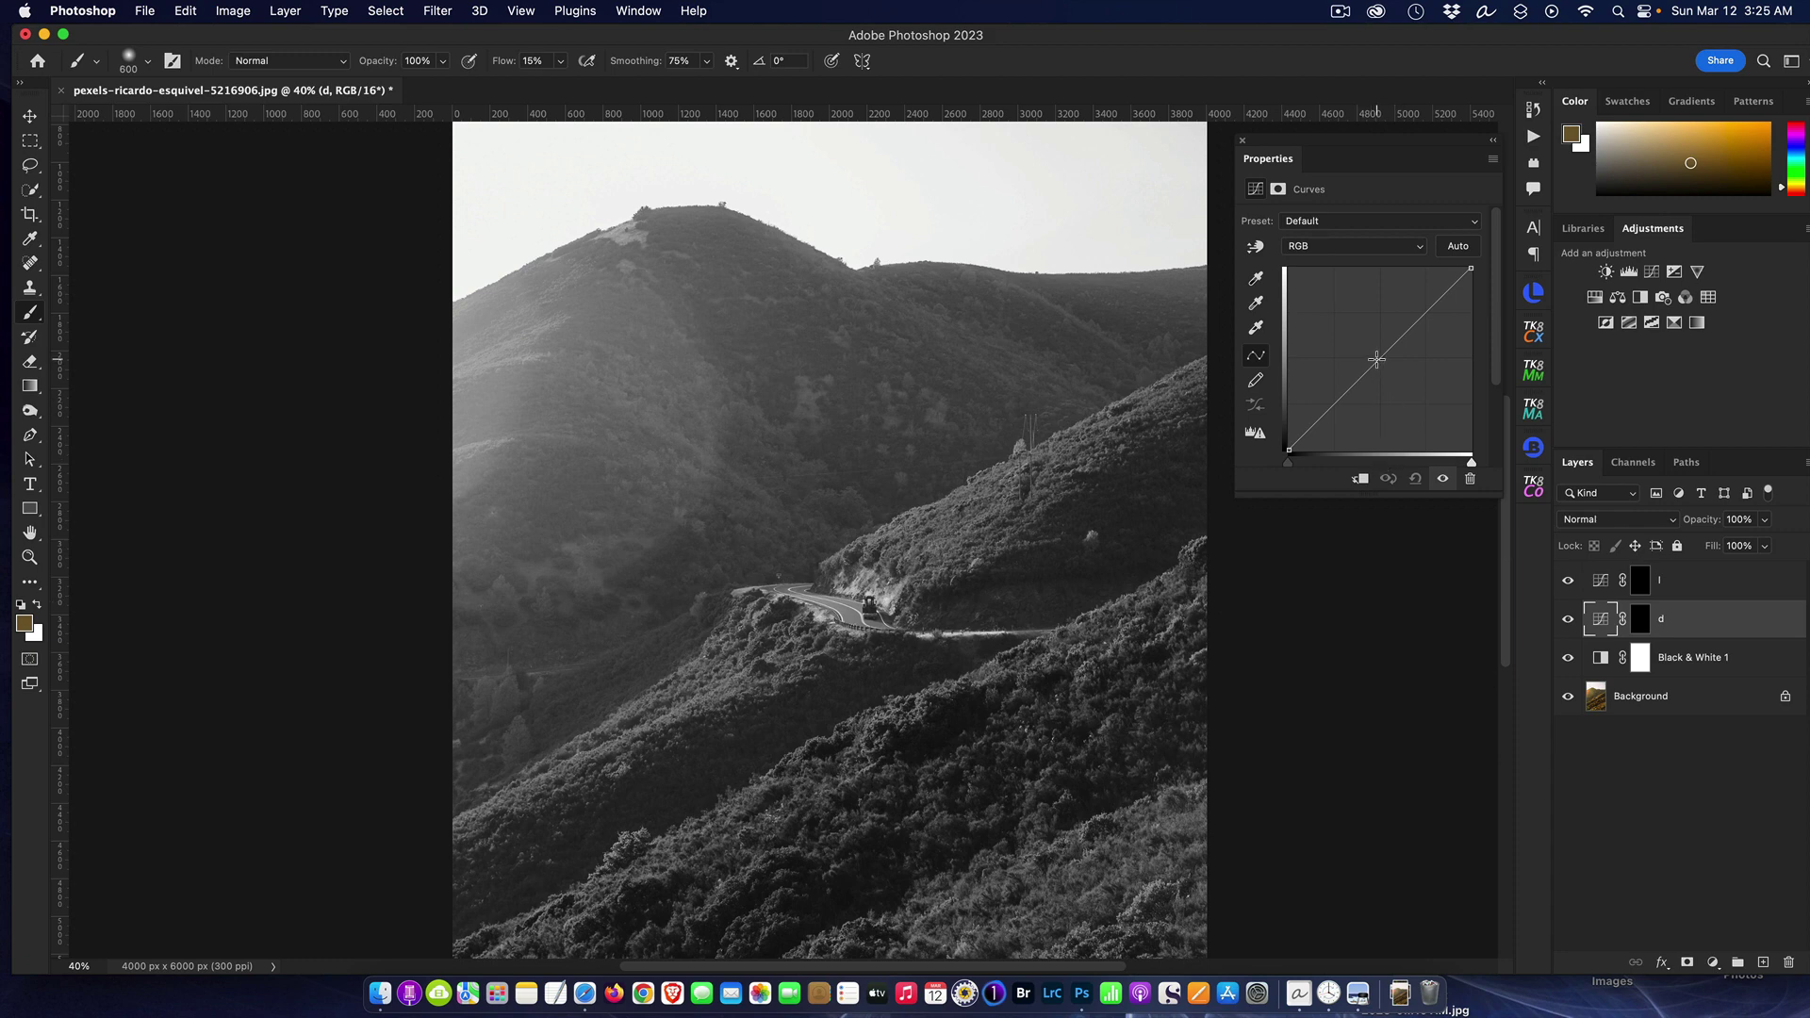
left_click_drag(1376, 359, 1398, 375)
Step: Pull the midpoint of the l layer's curve slightly up to brighten, and collapse the floating curve properties
left_click(1606, 586)
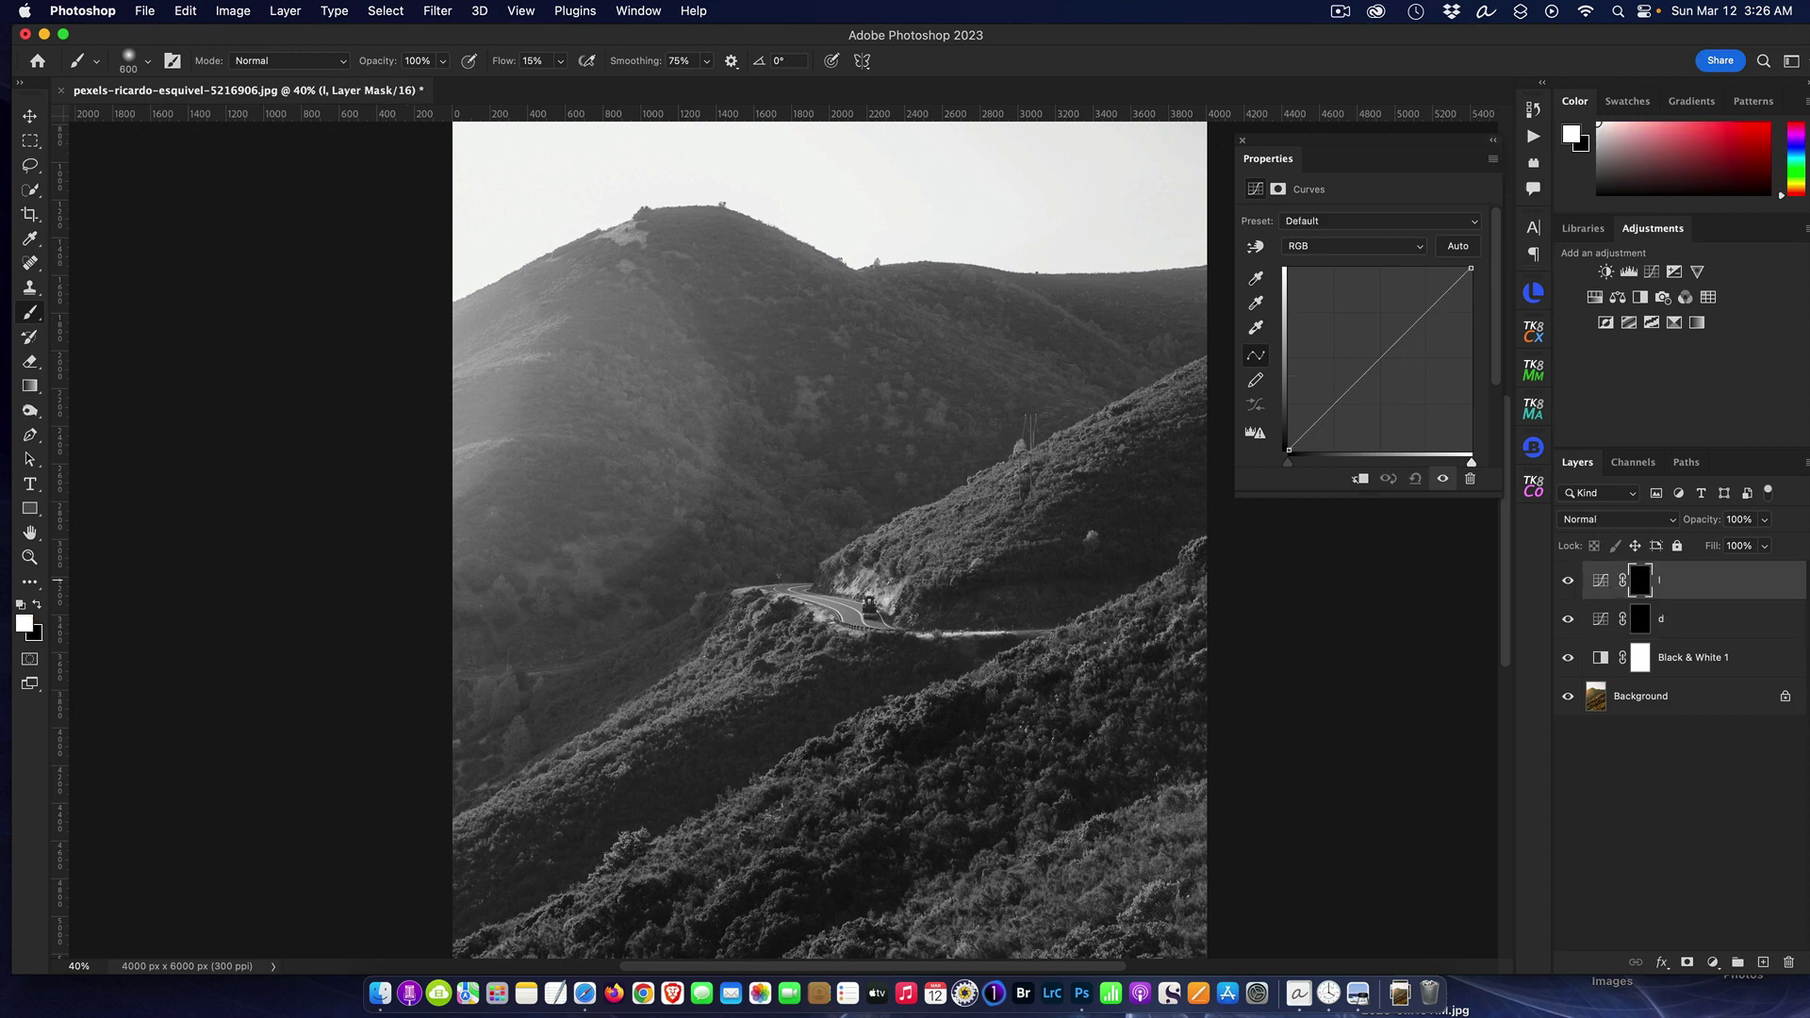
left_click(1378, 356)
left_click_drag(1378, 356, 1363, 335)
left_click(1493, 140)
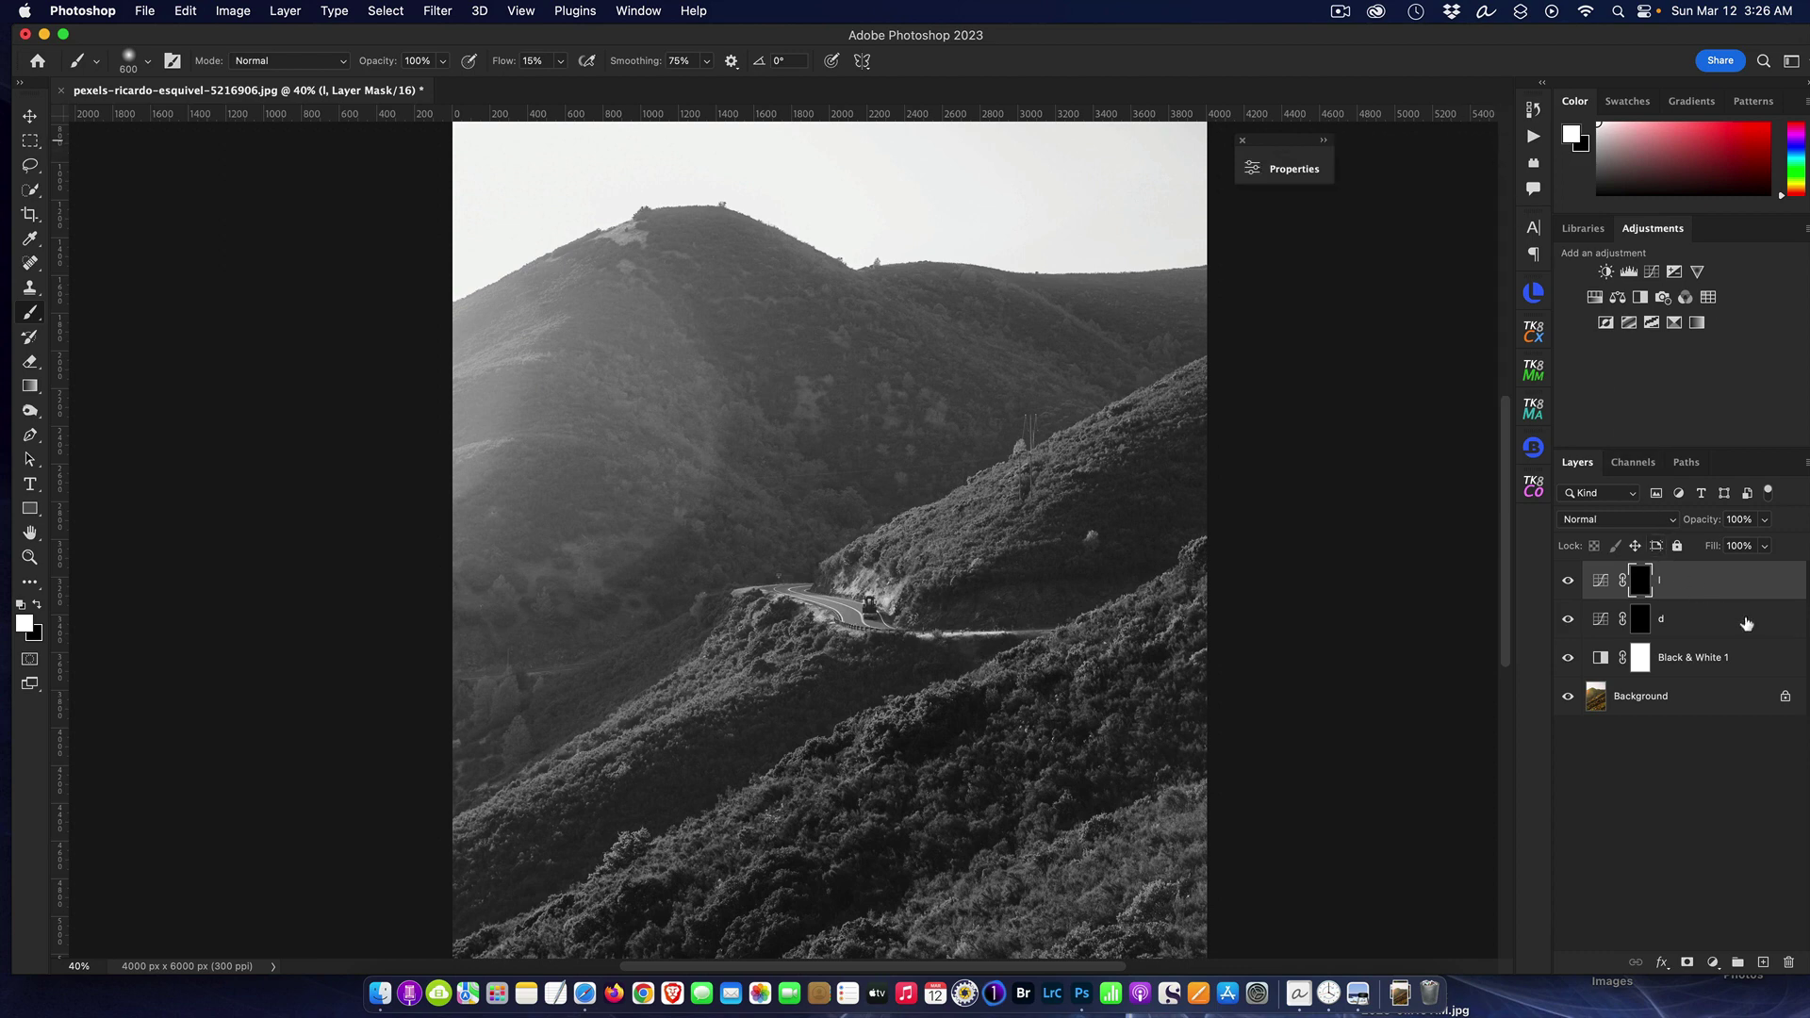
Step: Target the d layer's mask, set the brush flow to 10%, and check the brush size and hardness settings
left_click(1651, 620)
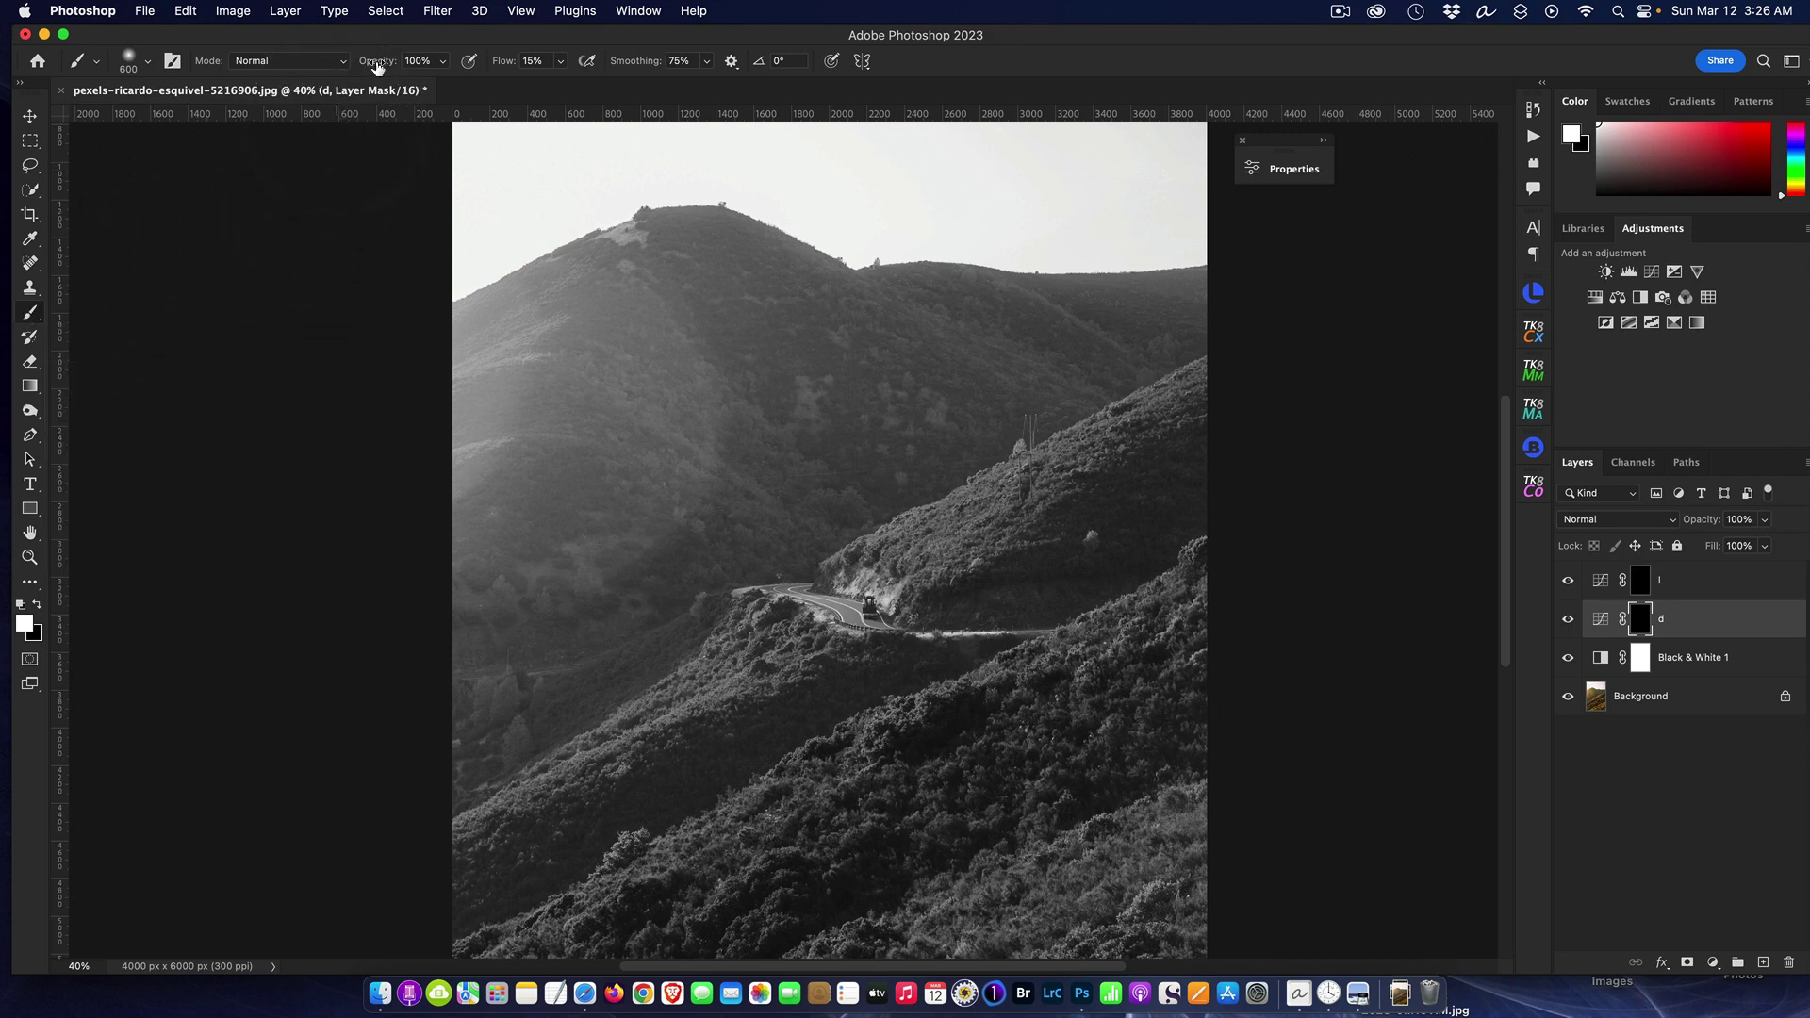
left_click(522, 61)
left_click(560, 62)
left_click(507, 83)
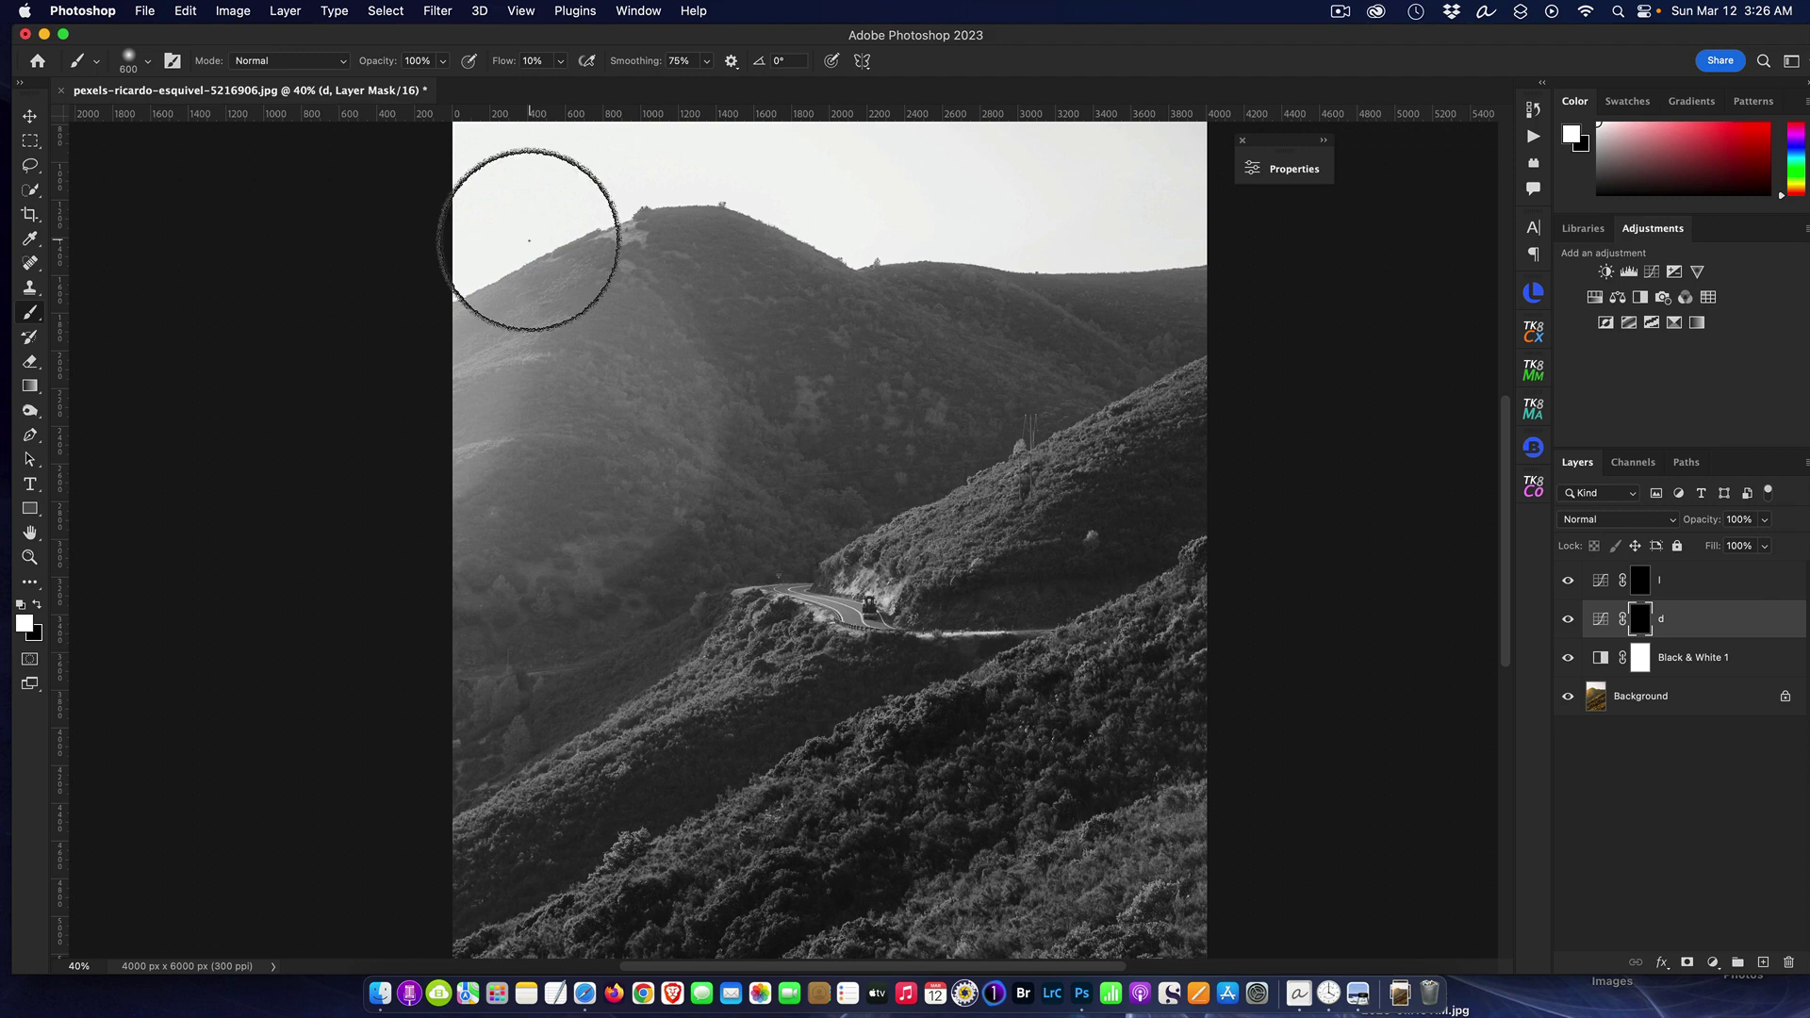
left_click(147, 60)
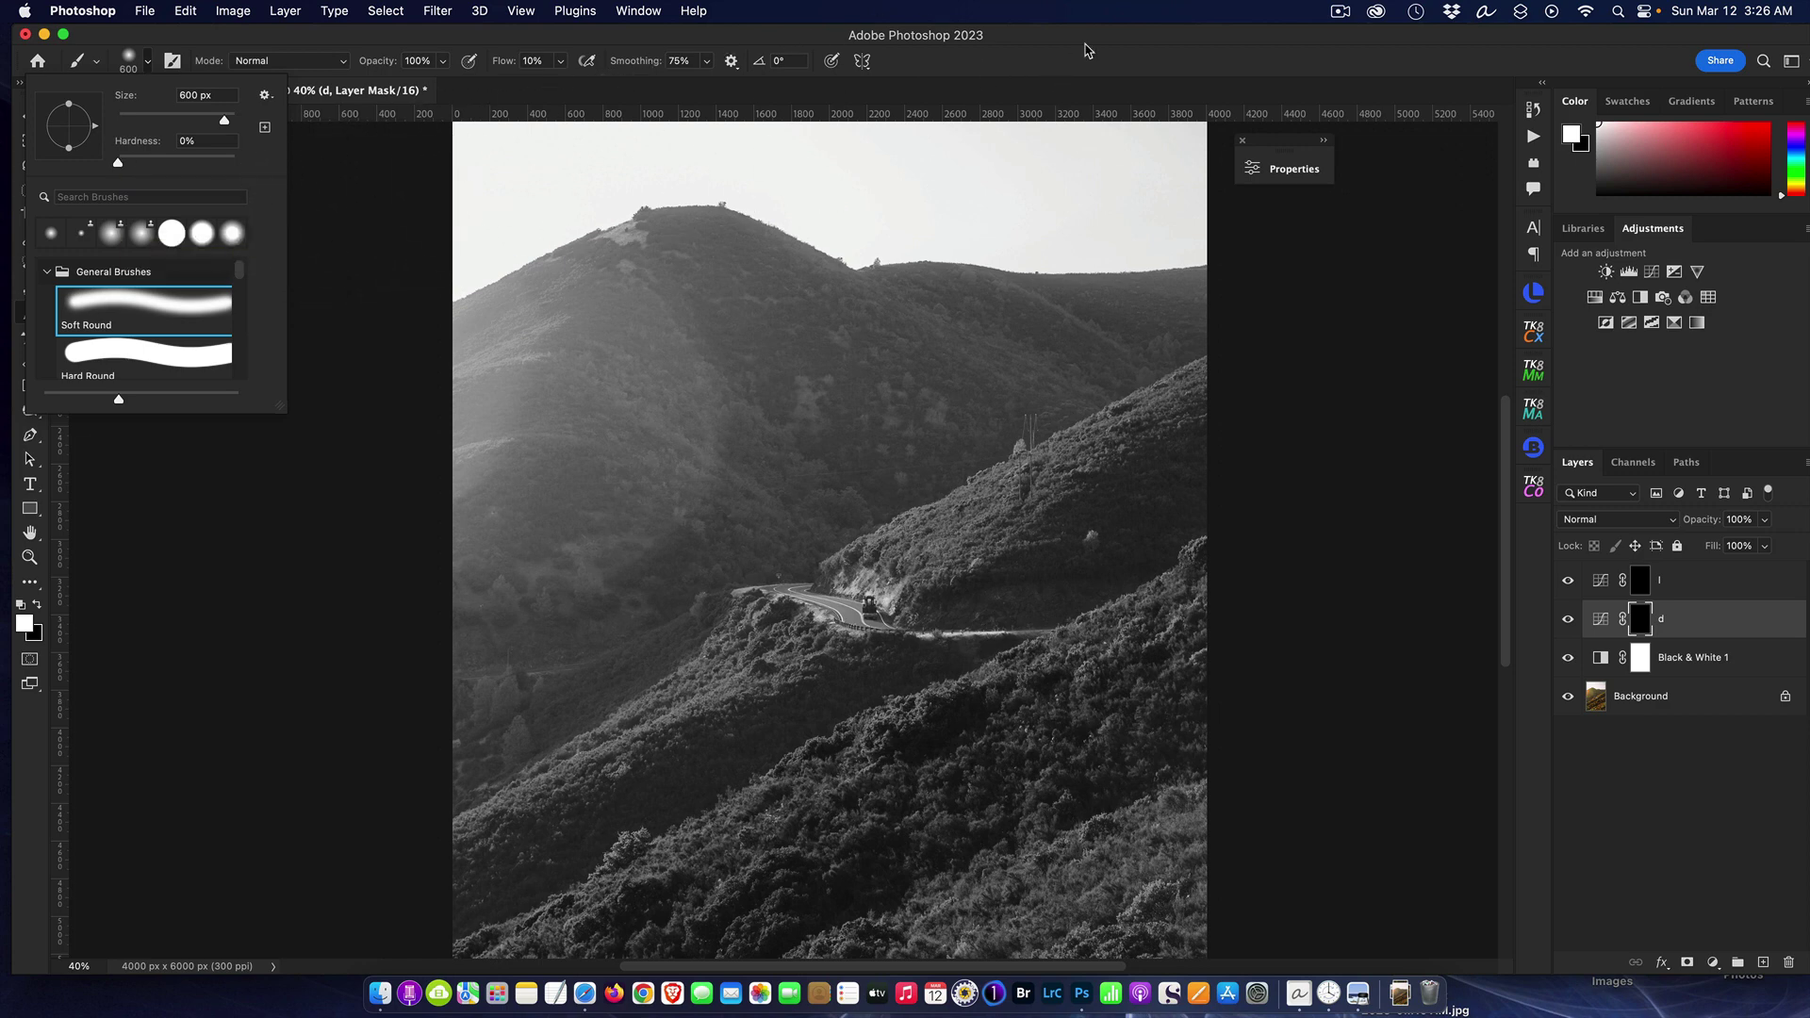
key("Return")
Step: Paint white on the d layer's mask over the hazy far hillside to darken it, and soften the painted area with black
mouse_move(691, 437)
left_mouse_down()
mouse_move(633, 424)
mouse_move(636, 358)
mouse_move(641, 422)
left_mouse_up()
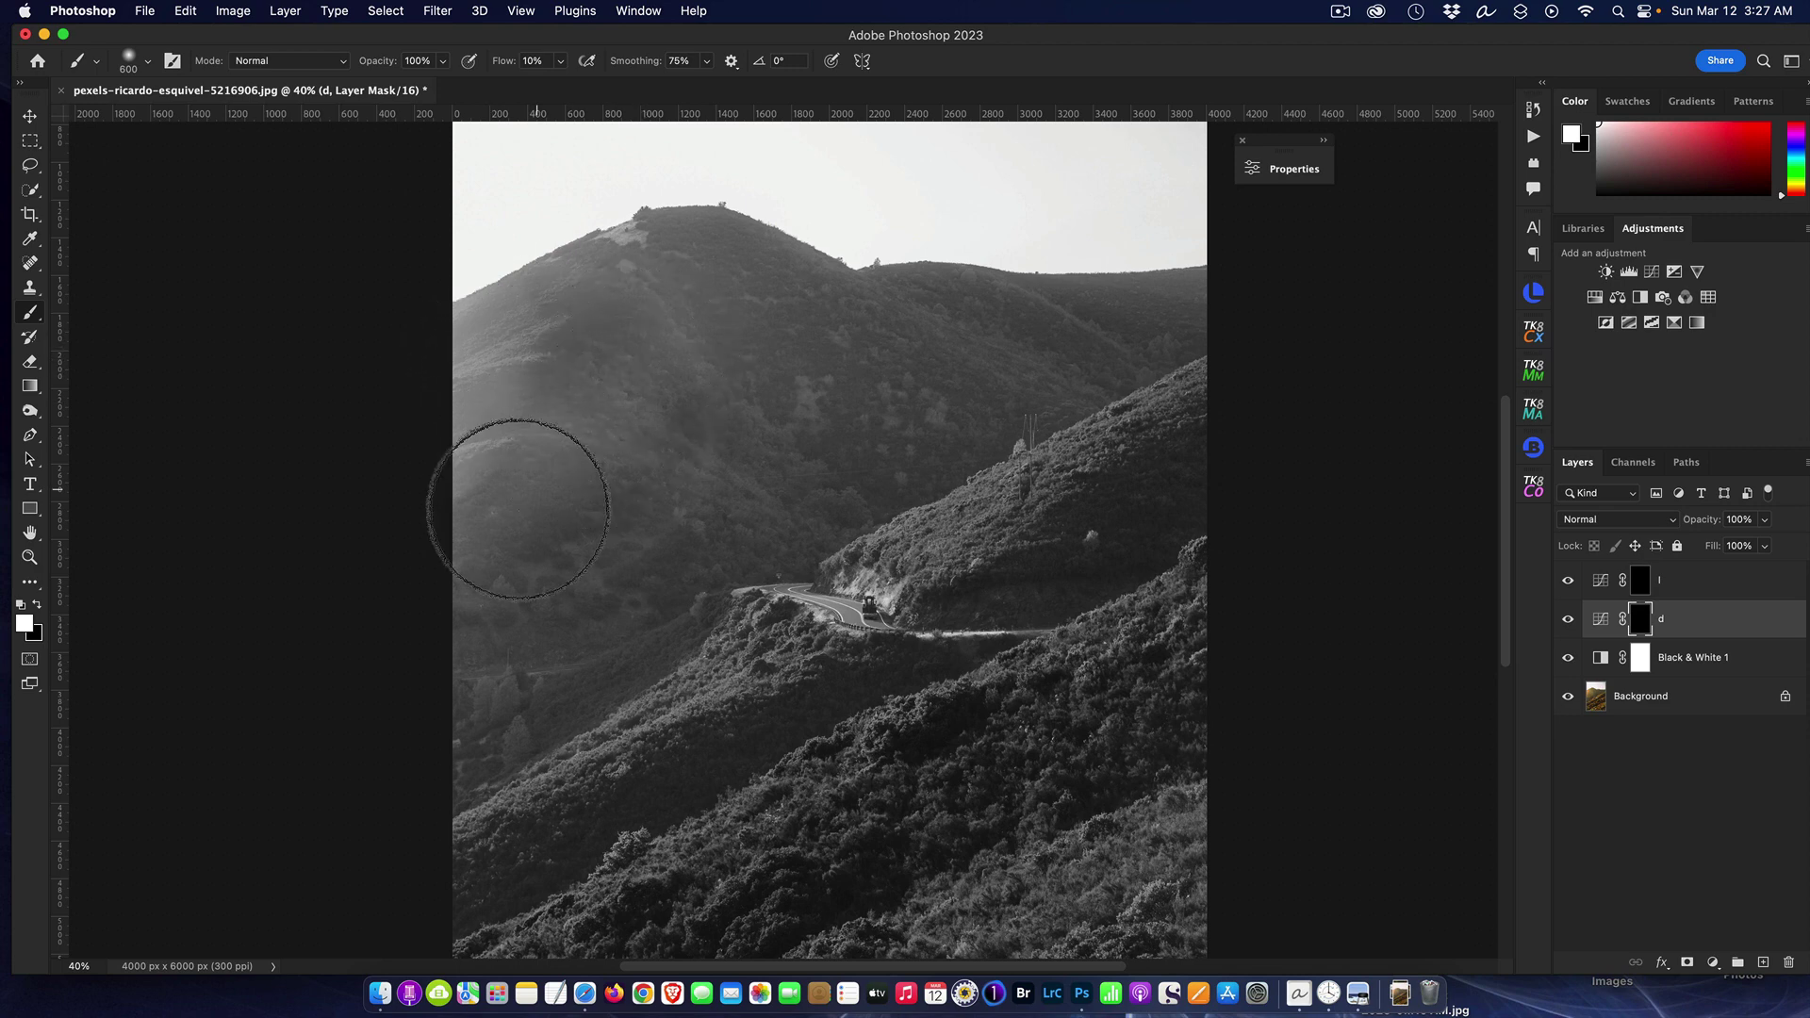
mouse_move(586, 379)
left_mouse_down()
mouse_move(452, 465)
mouse_move(465, 324)
mouse_move(477, 529)
mouse_move(594, 542)
mouse_move(731, 291)
mouse_move(683, 388)
mouse_move(873, 598)
left_mouse_up()
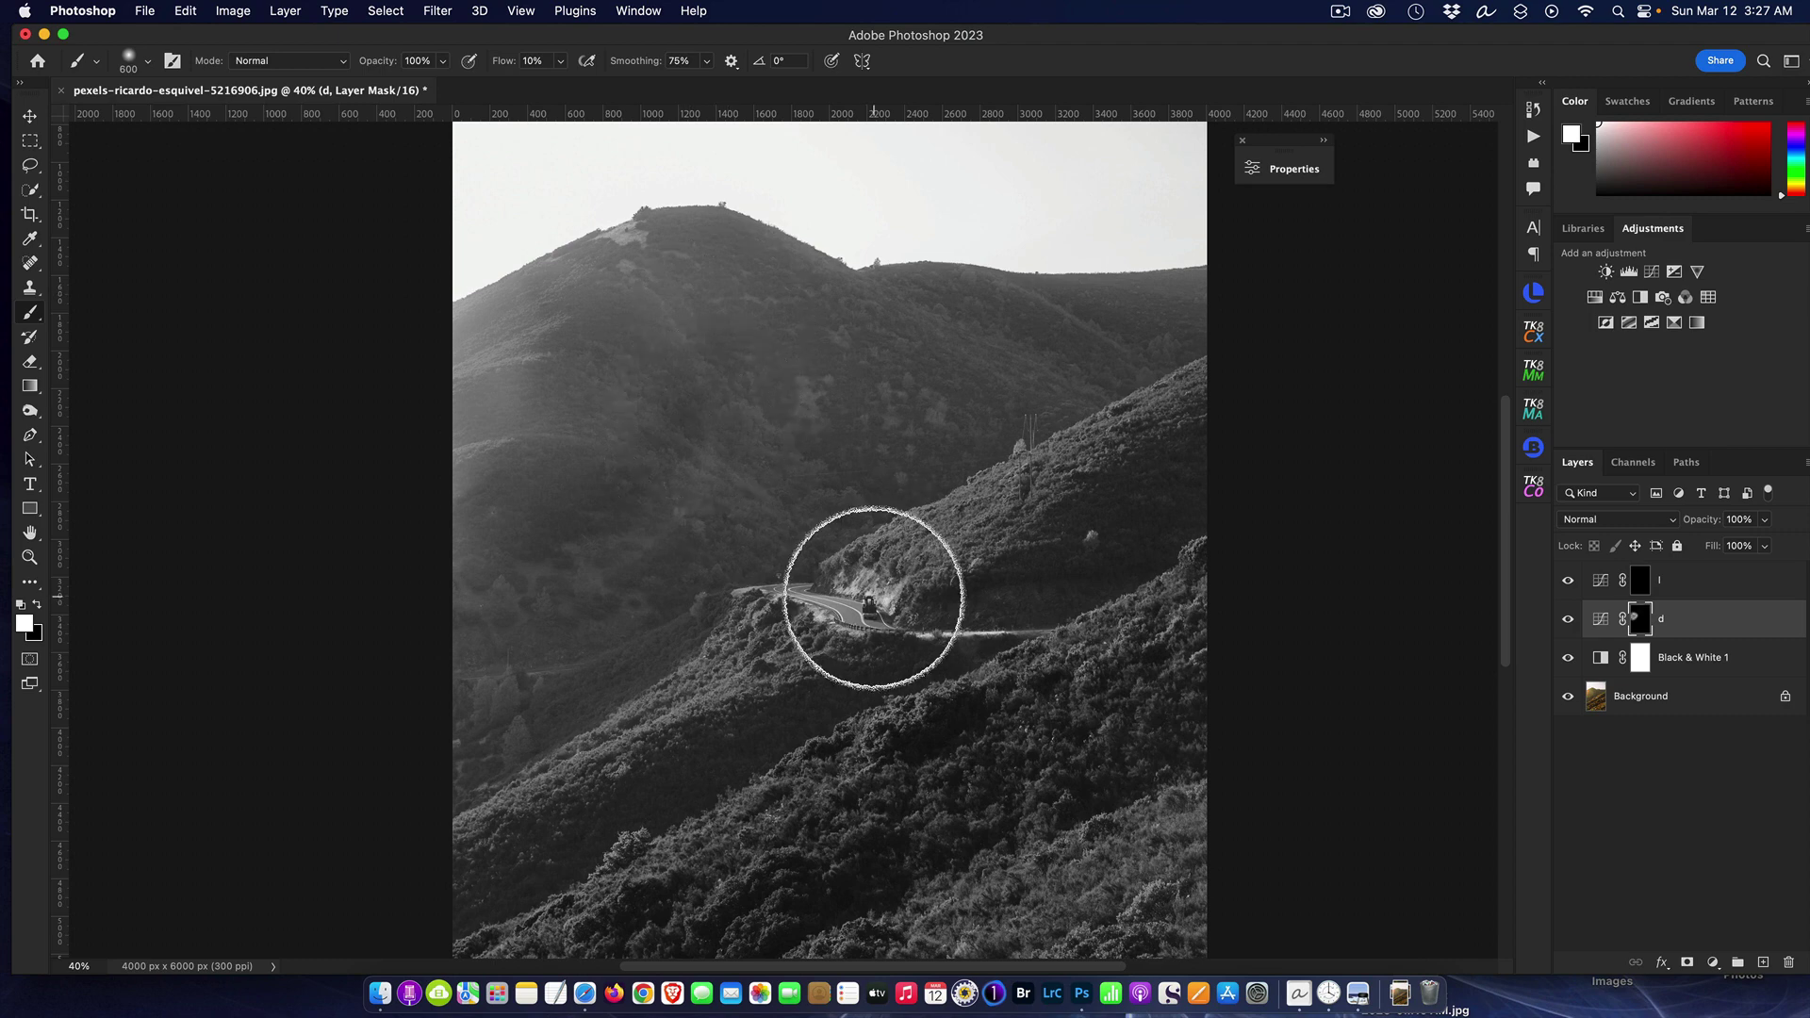
key("x")
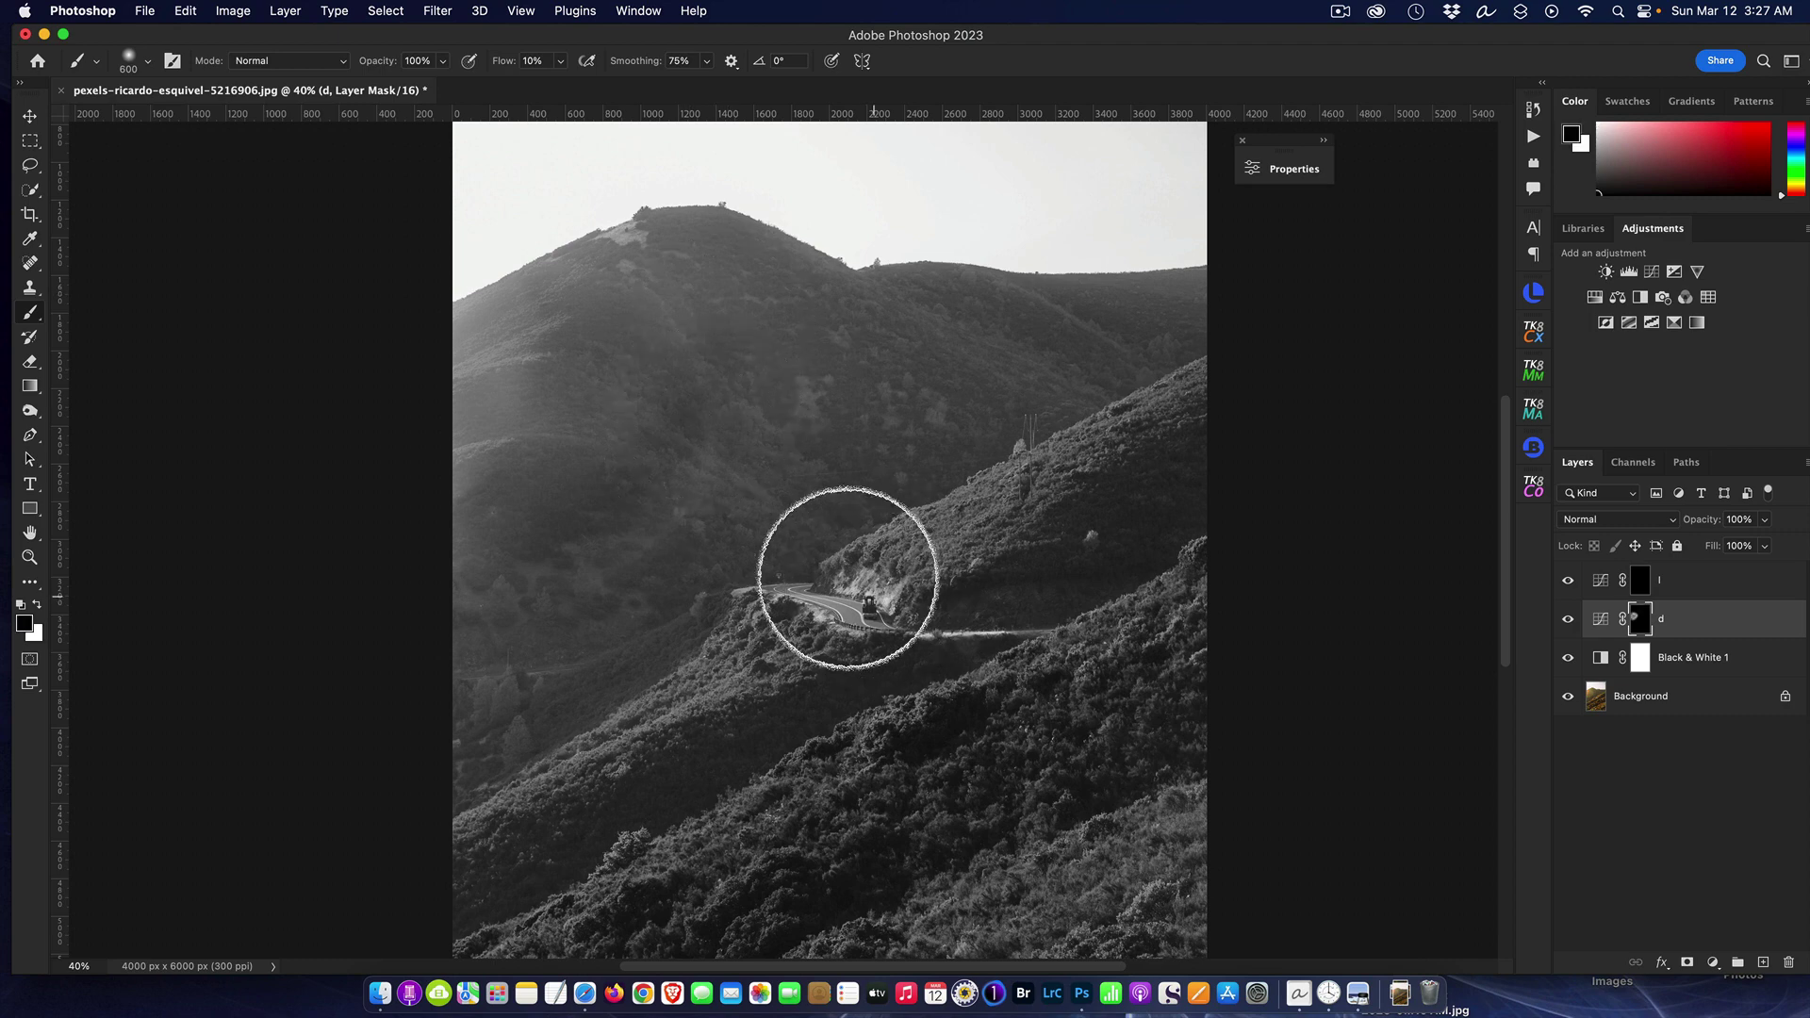
mouse_move(606, 513)
left_mouse_down()
mouse_move(486, 547)
mouse_move(658, 408)
mouse_move(628, 458)
mouse_move(550, 515)
mouse_move(483, 459)
mouse_move(637, 388)
mouse_move(683, 437)
mouse_move(613, 670)
mouse_move(702, 693)
mouse_move(644, 682)
left_mouse_up()
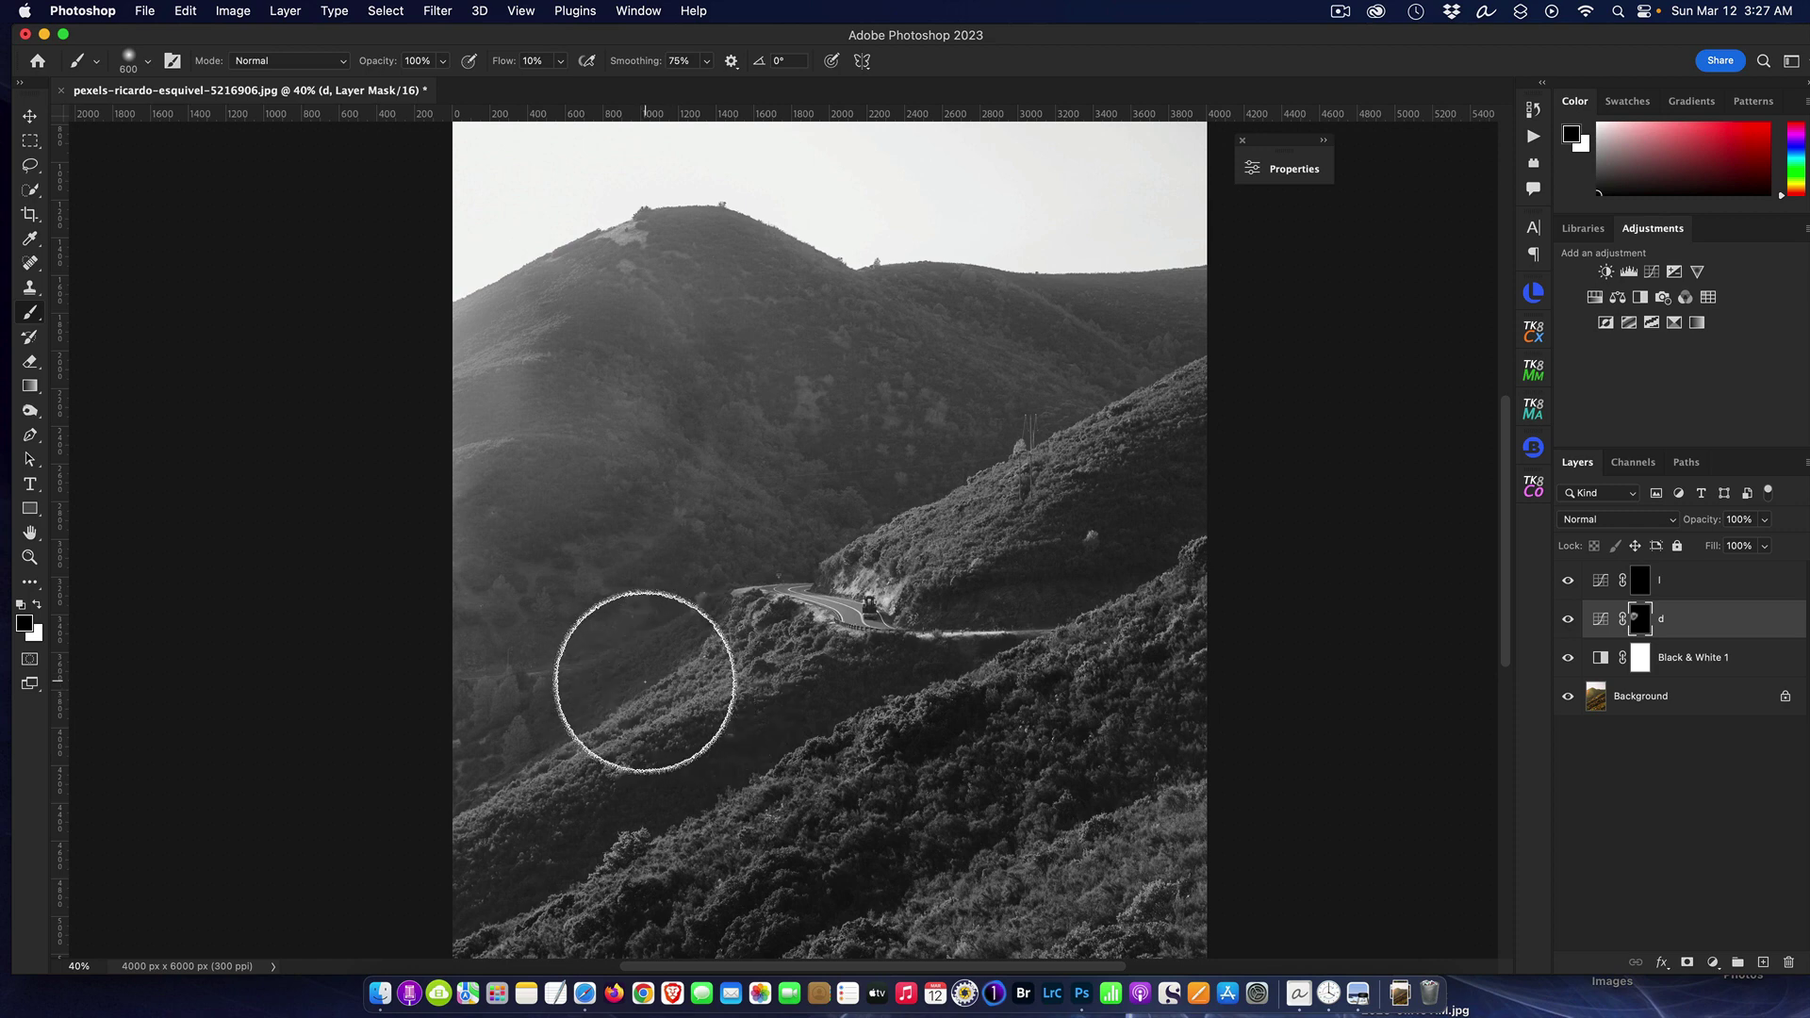
Step: Compare the photo with and without the d layer, and with and without the Black & White 1 layer
left_click(1568, 620)
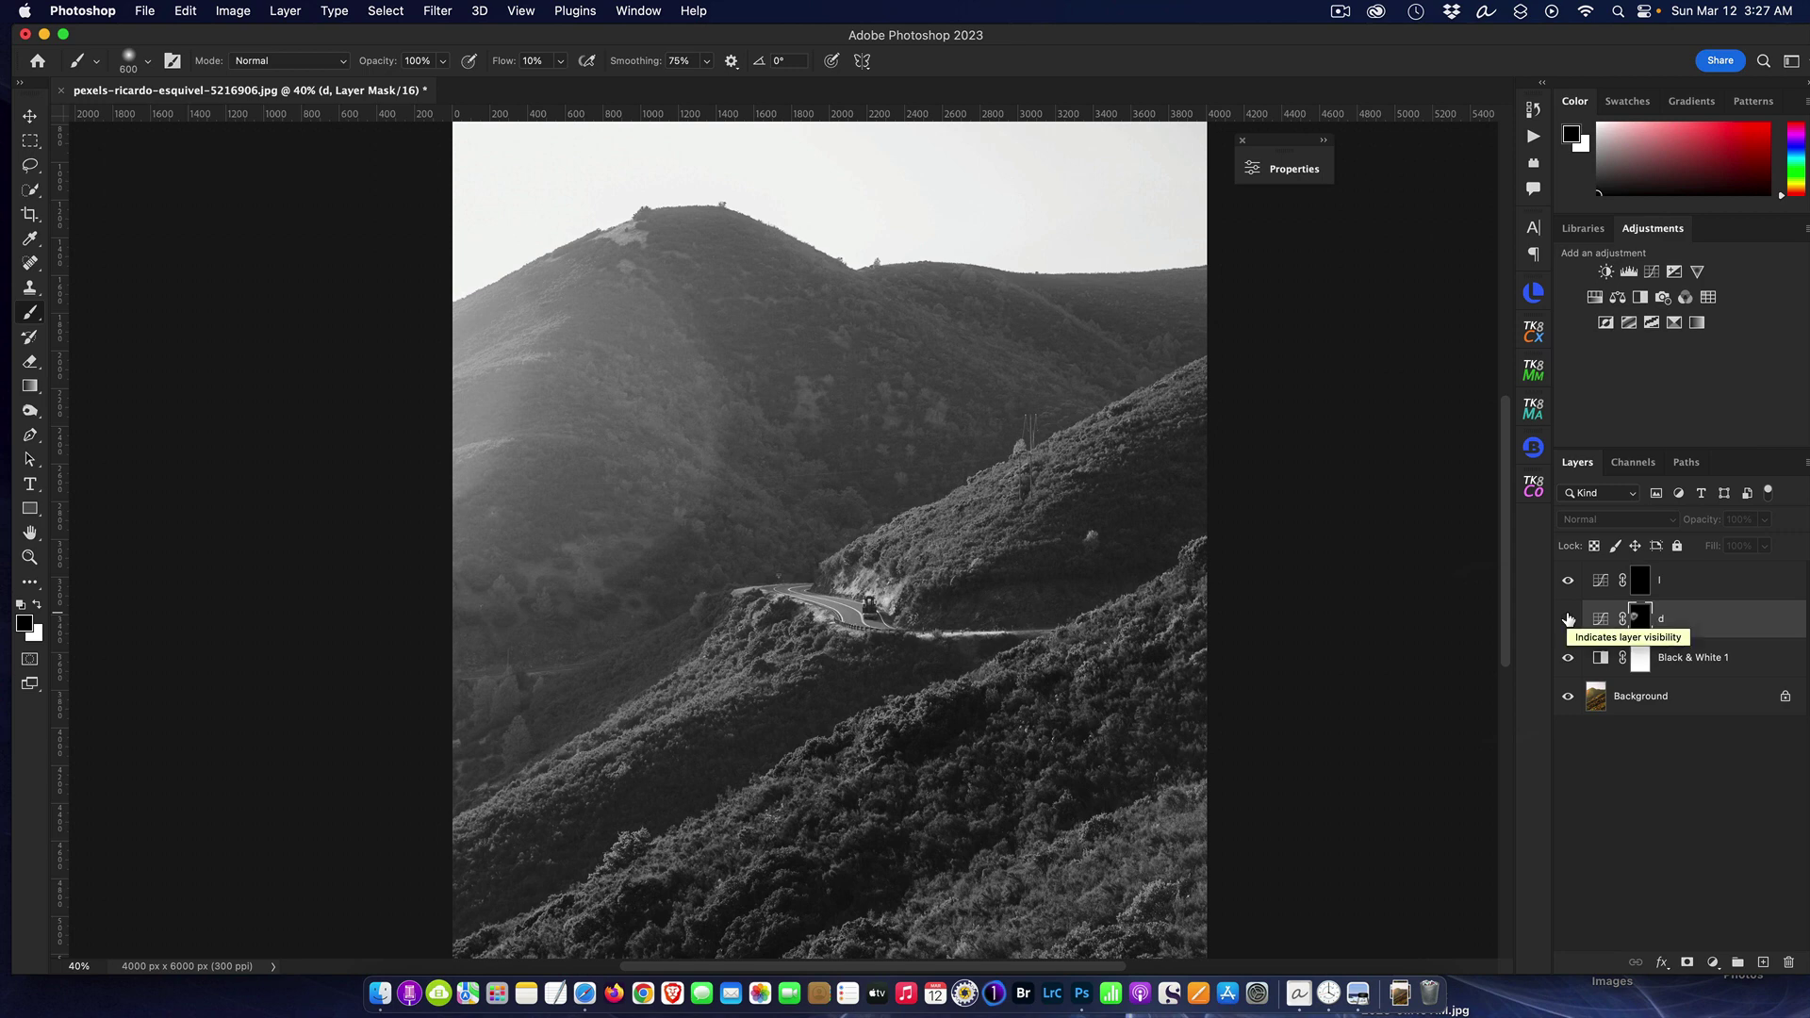
left_click(1568, 619)
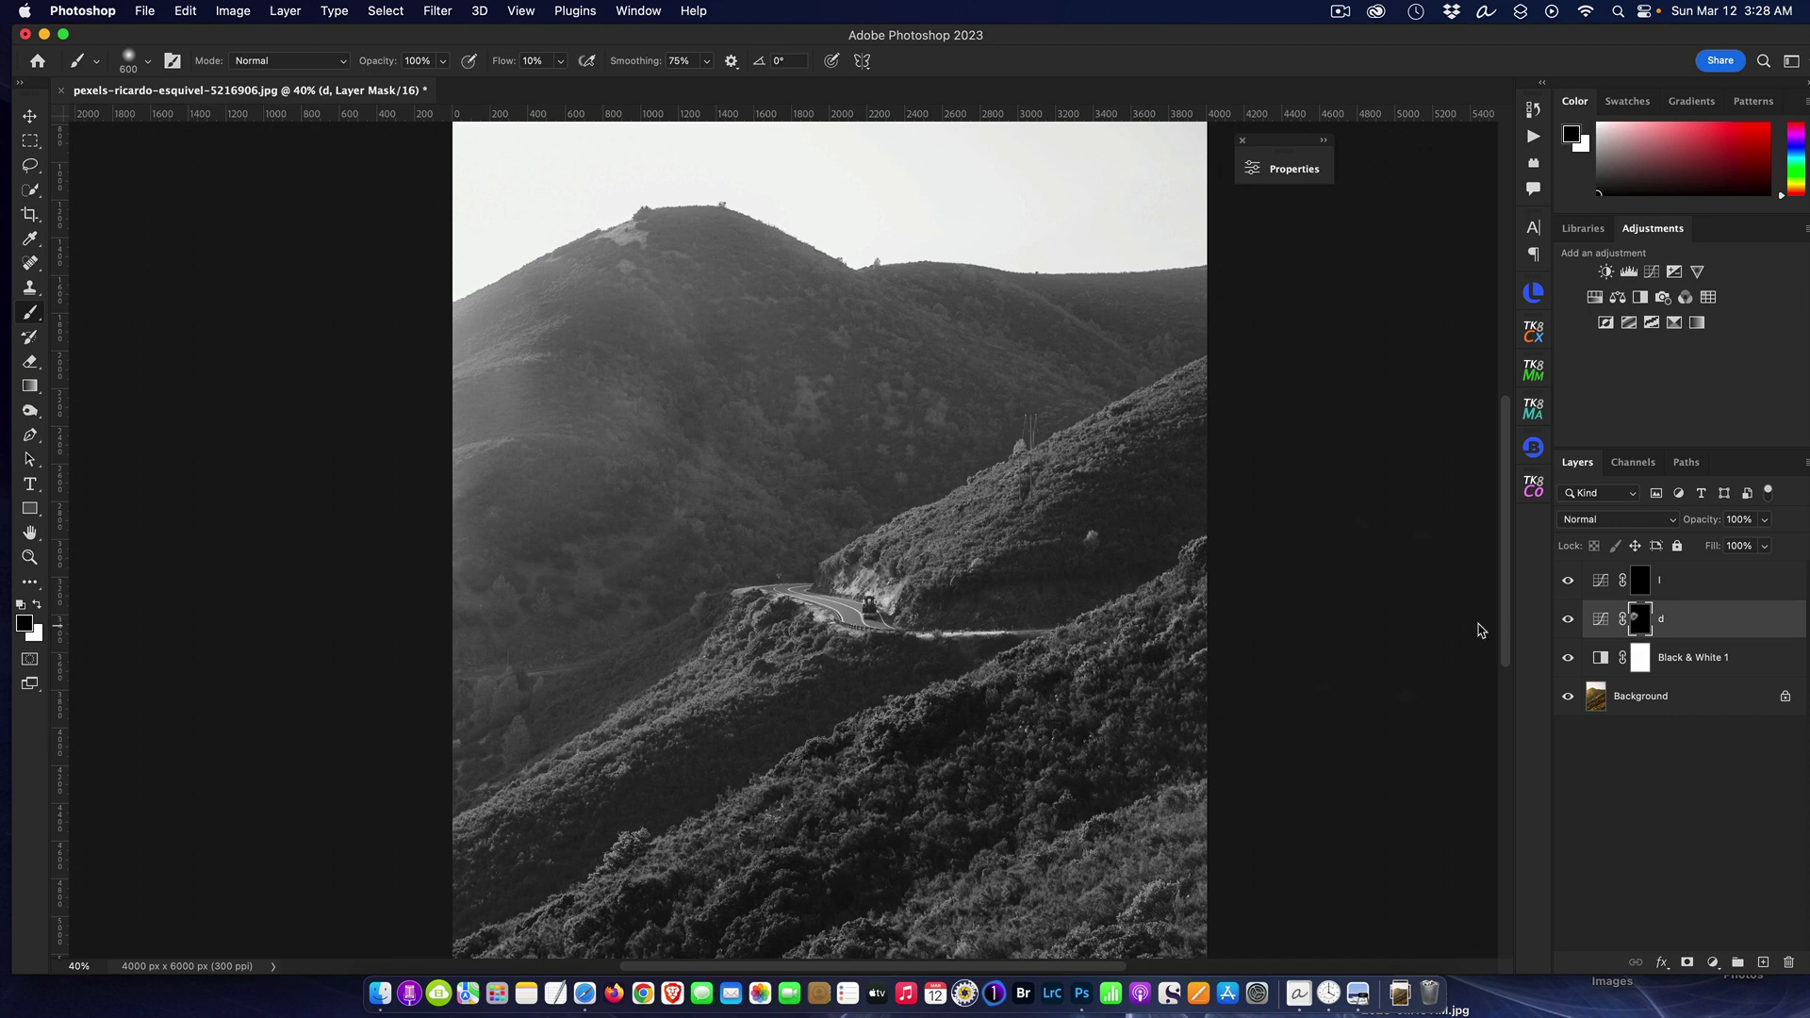
left_click(1569, 659)
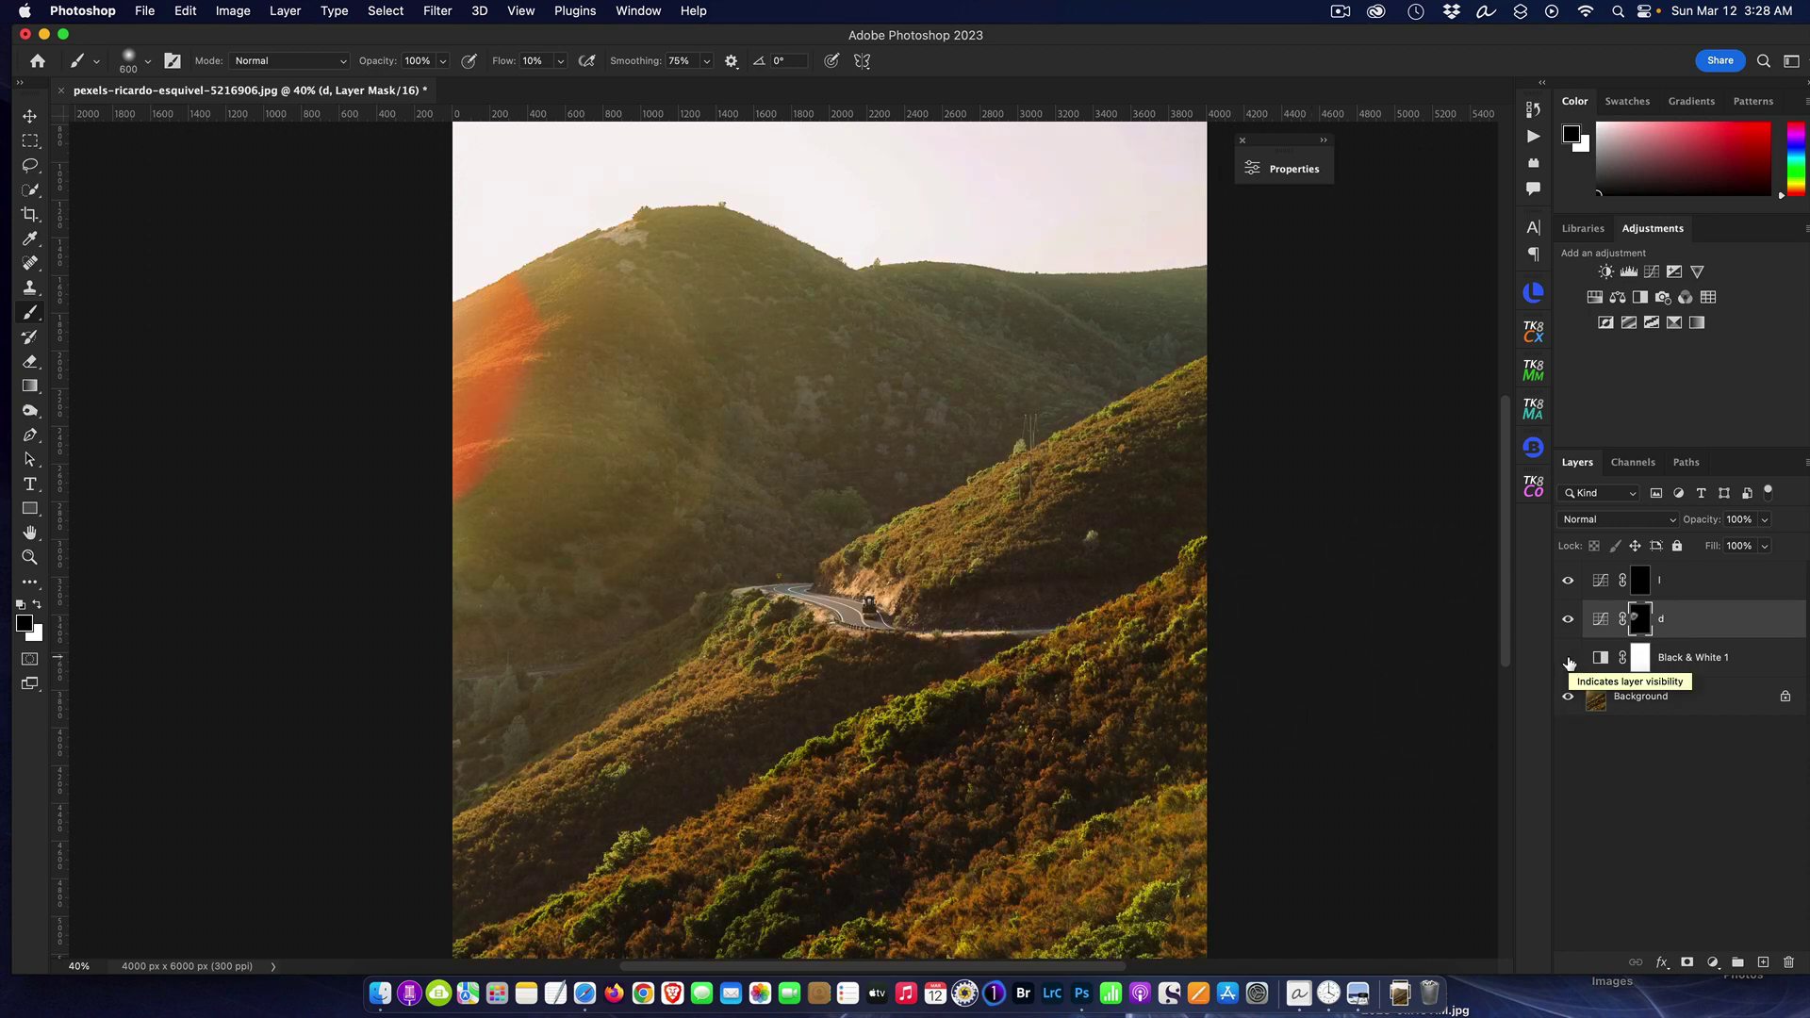
left_click(1569, 659)
left_click(1568, 659)
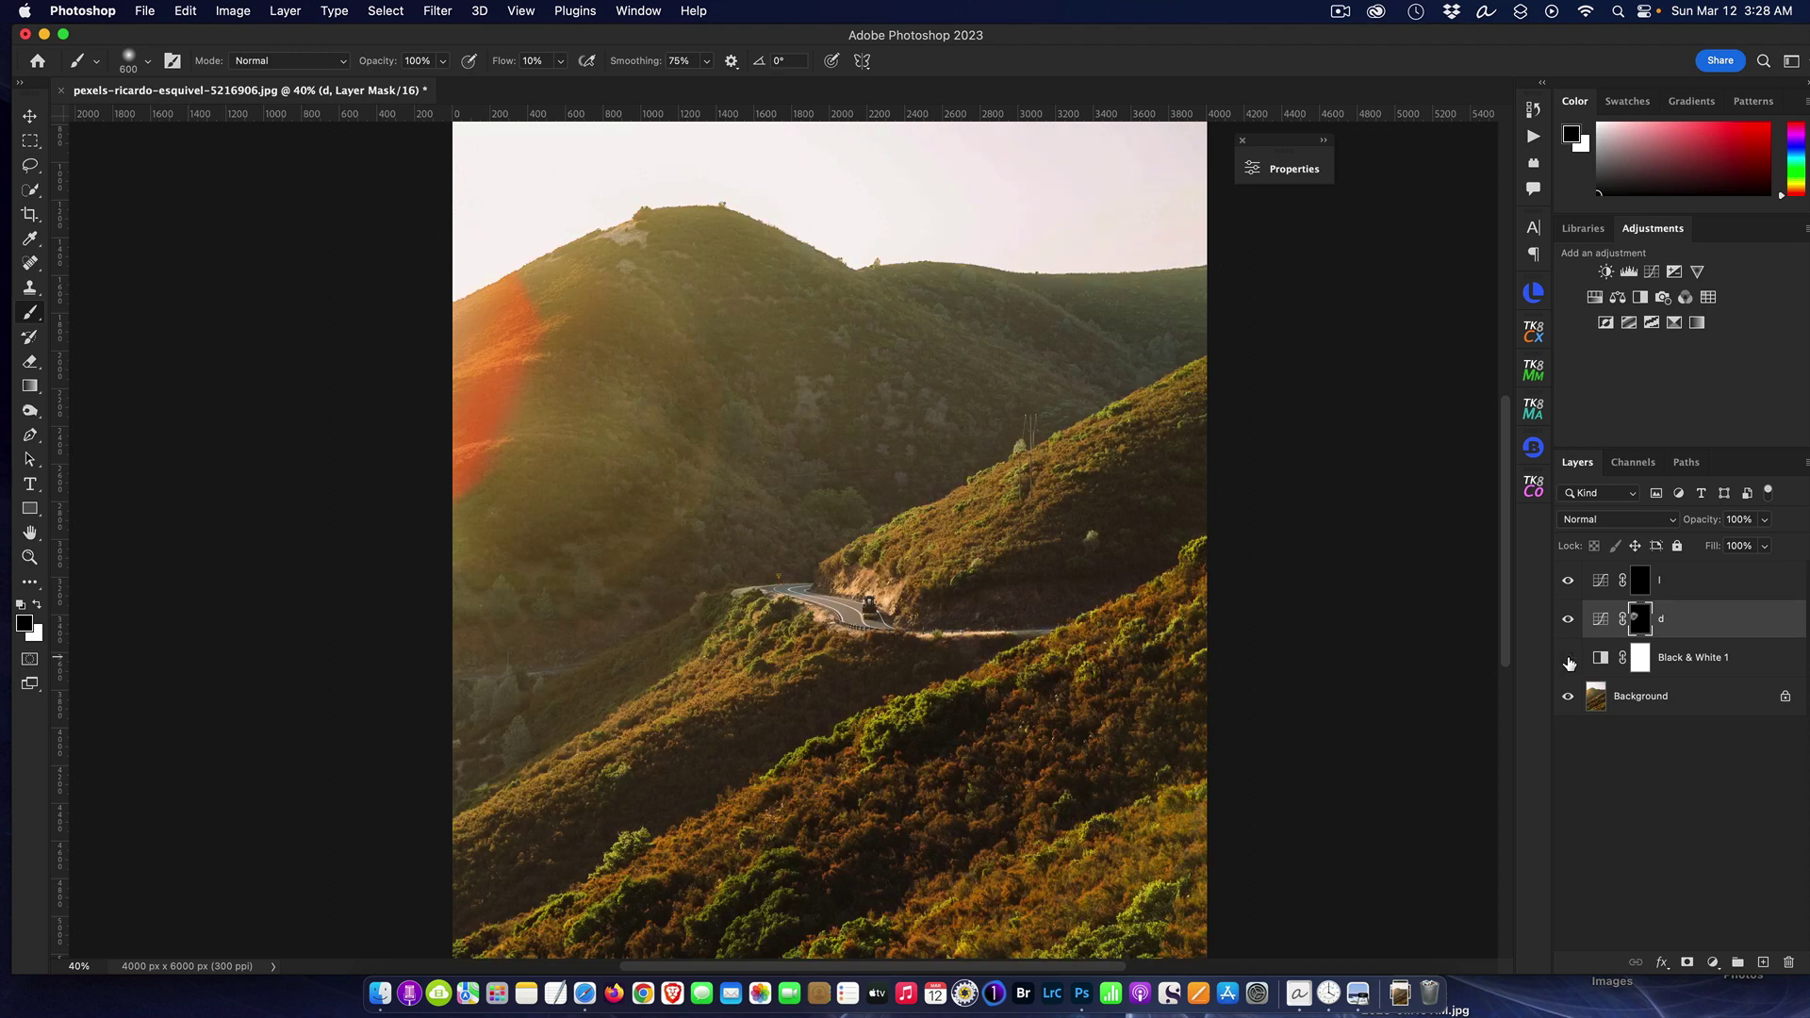
left_click(1569, 660)
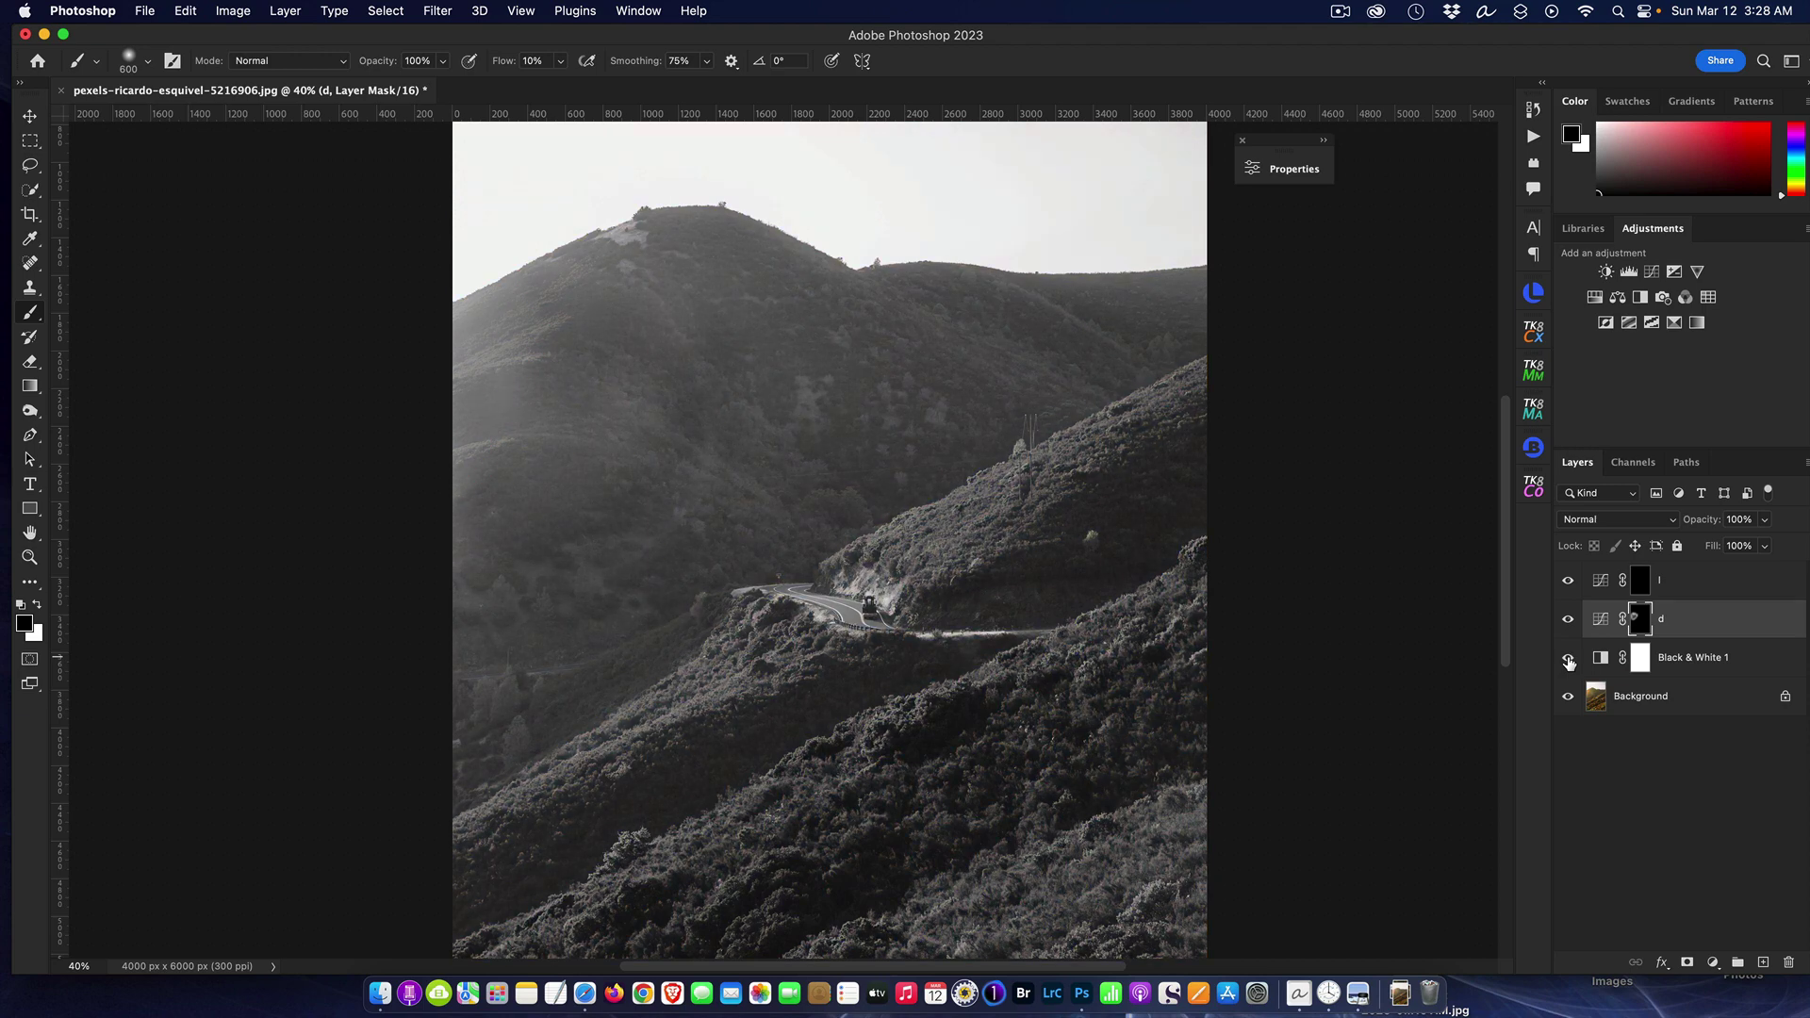
Step: Hide the Black & White 1 layer and add a Selective Color adjustment layer above the l layer, targeting the Yellows
left_click(1683, 582)
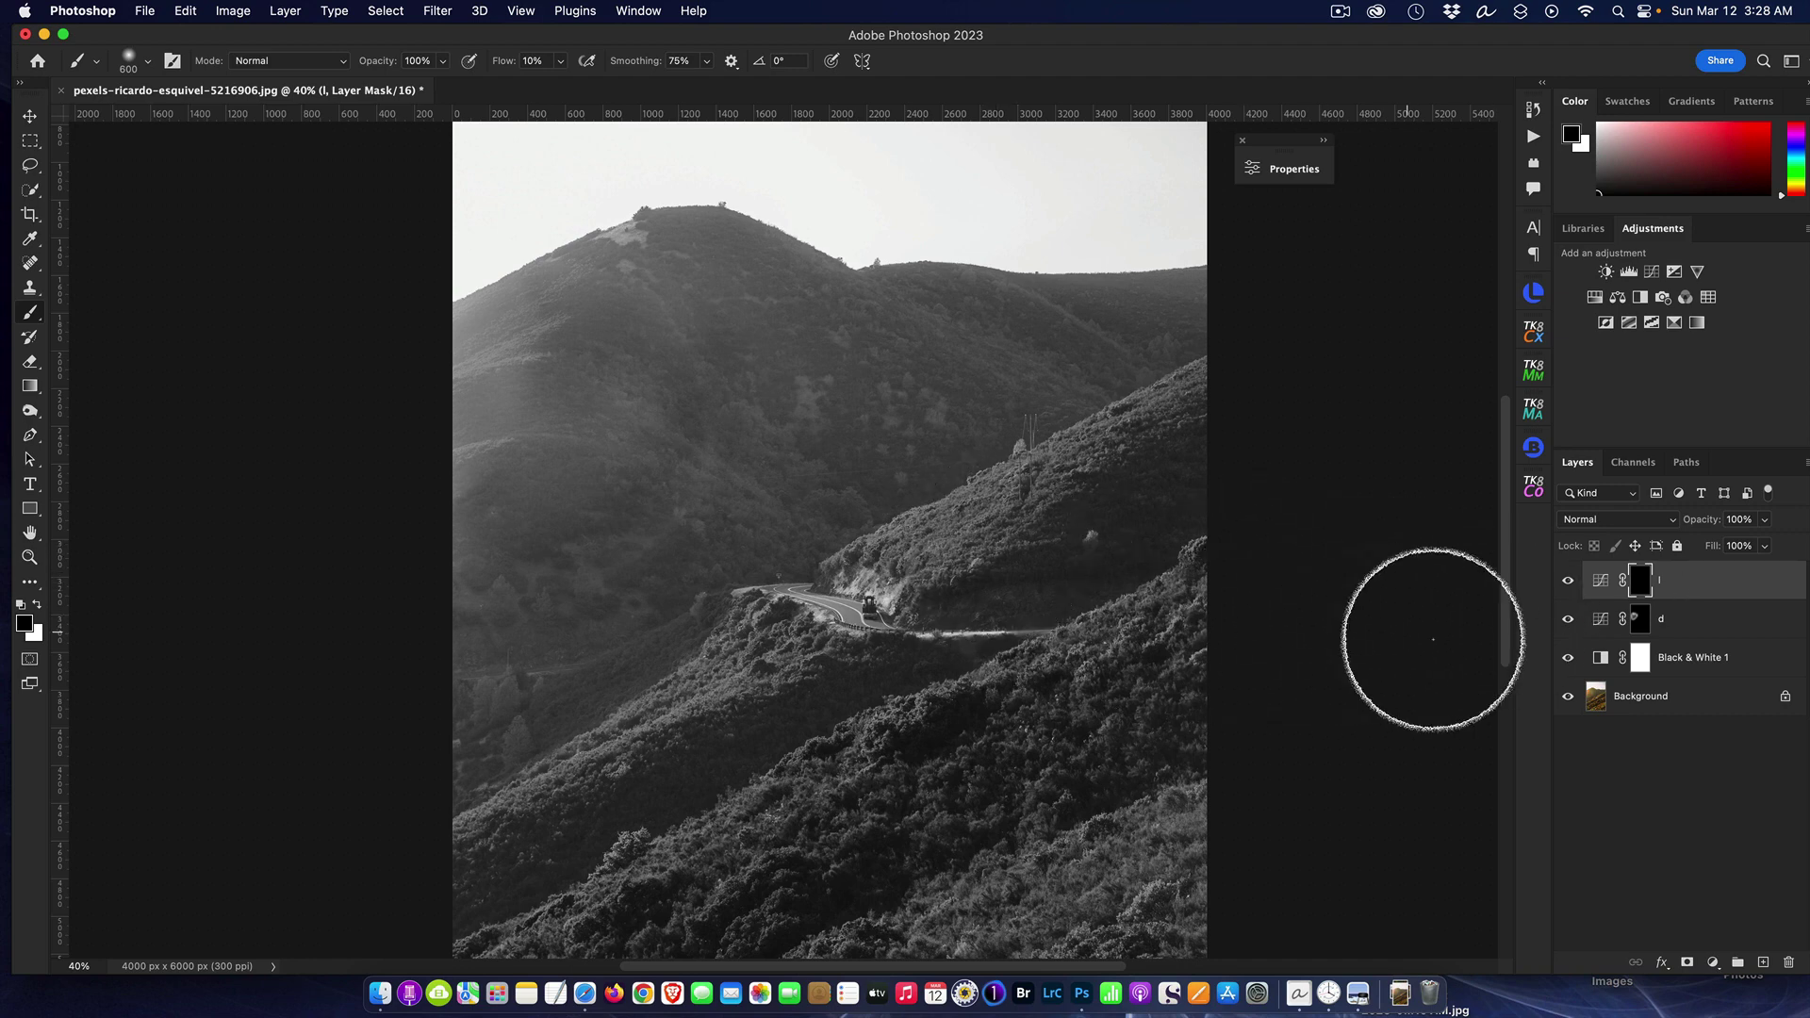
left_click(1568, 658)
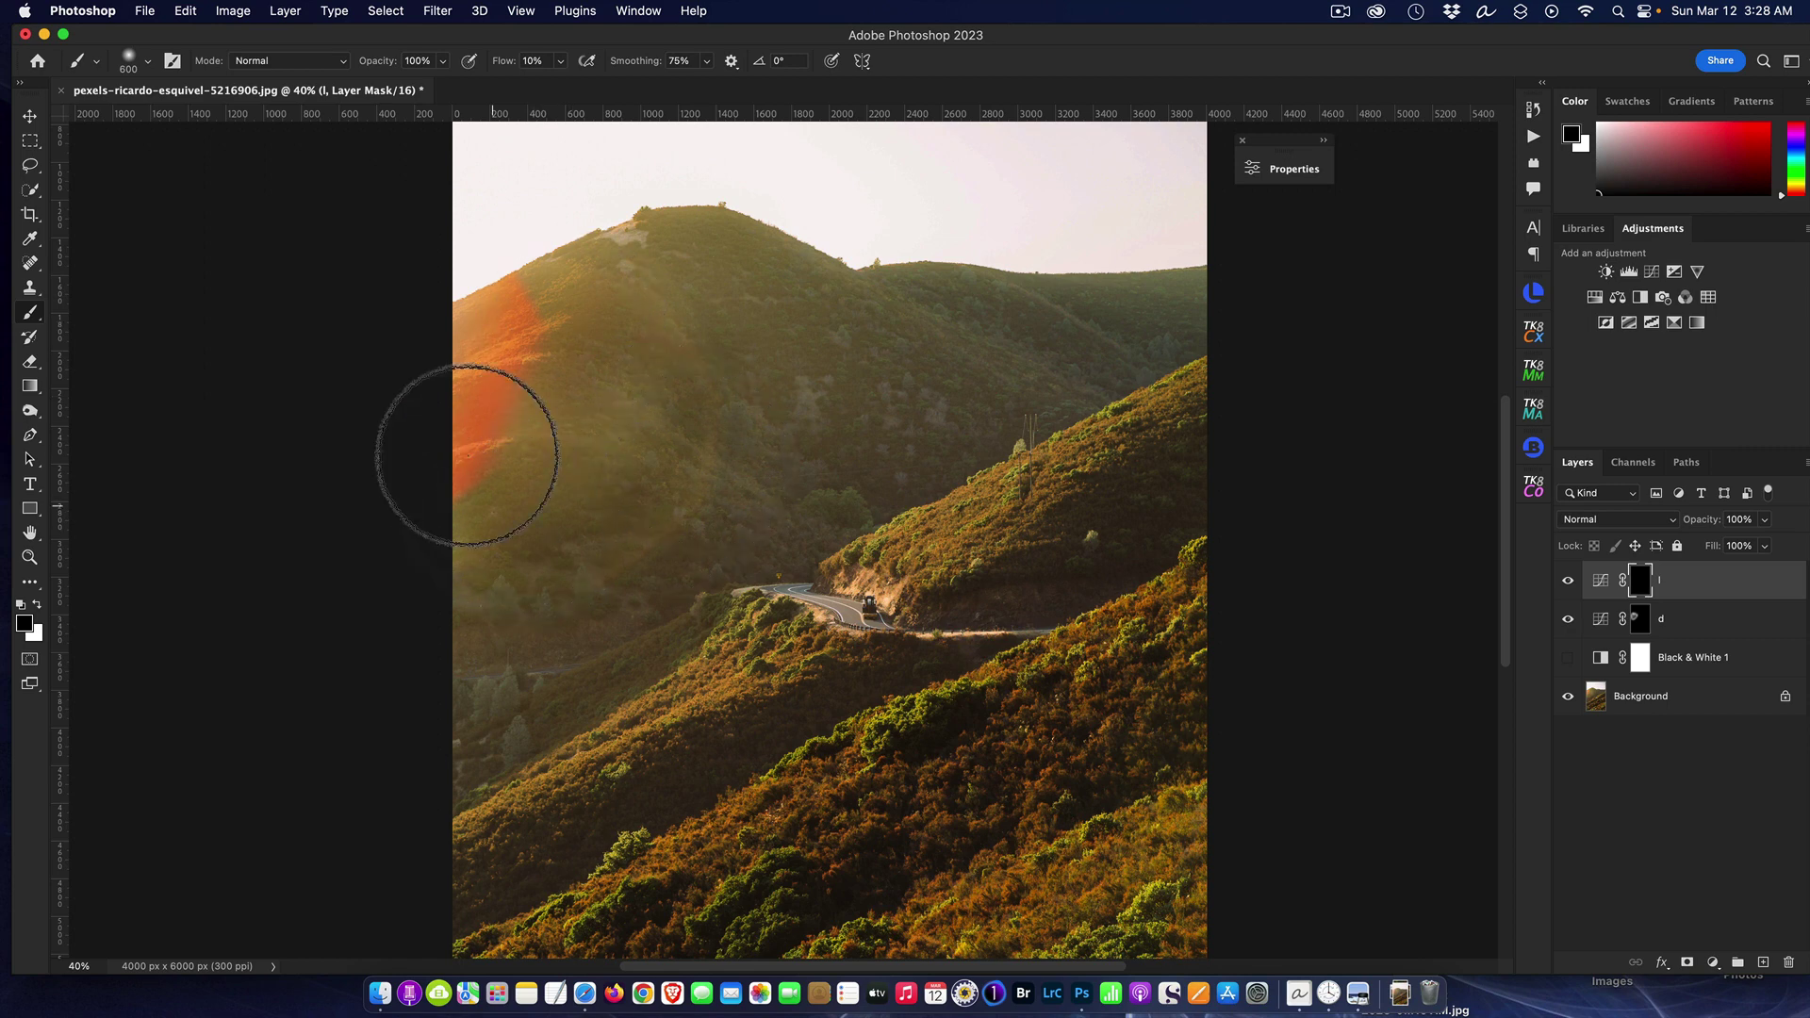
left_click(1714, 962)
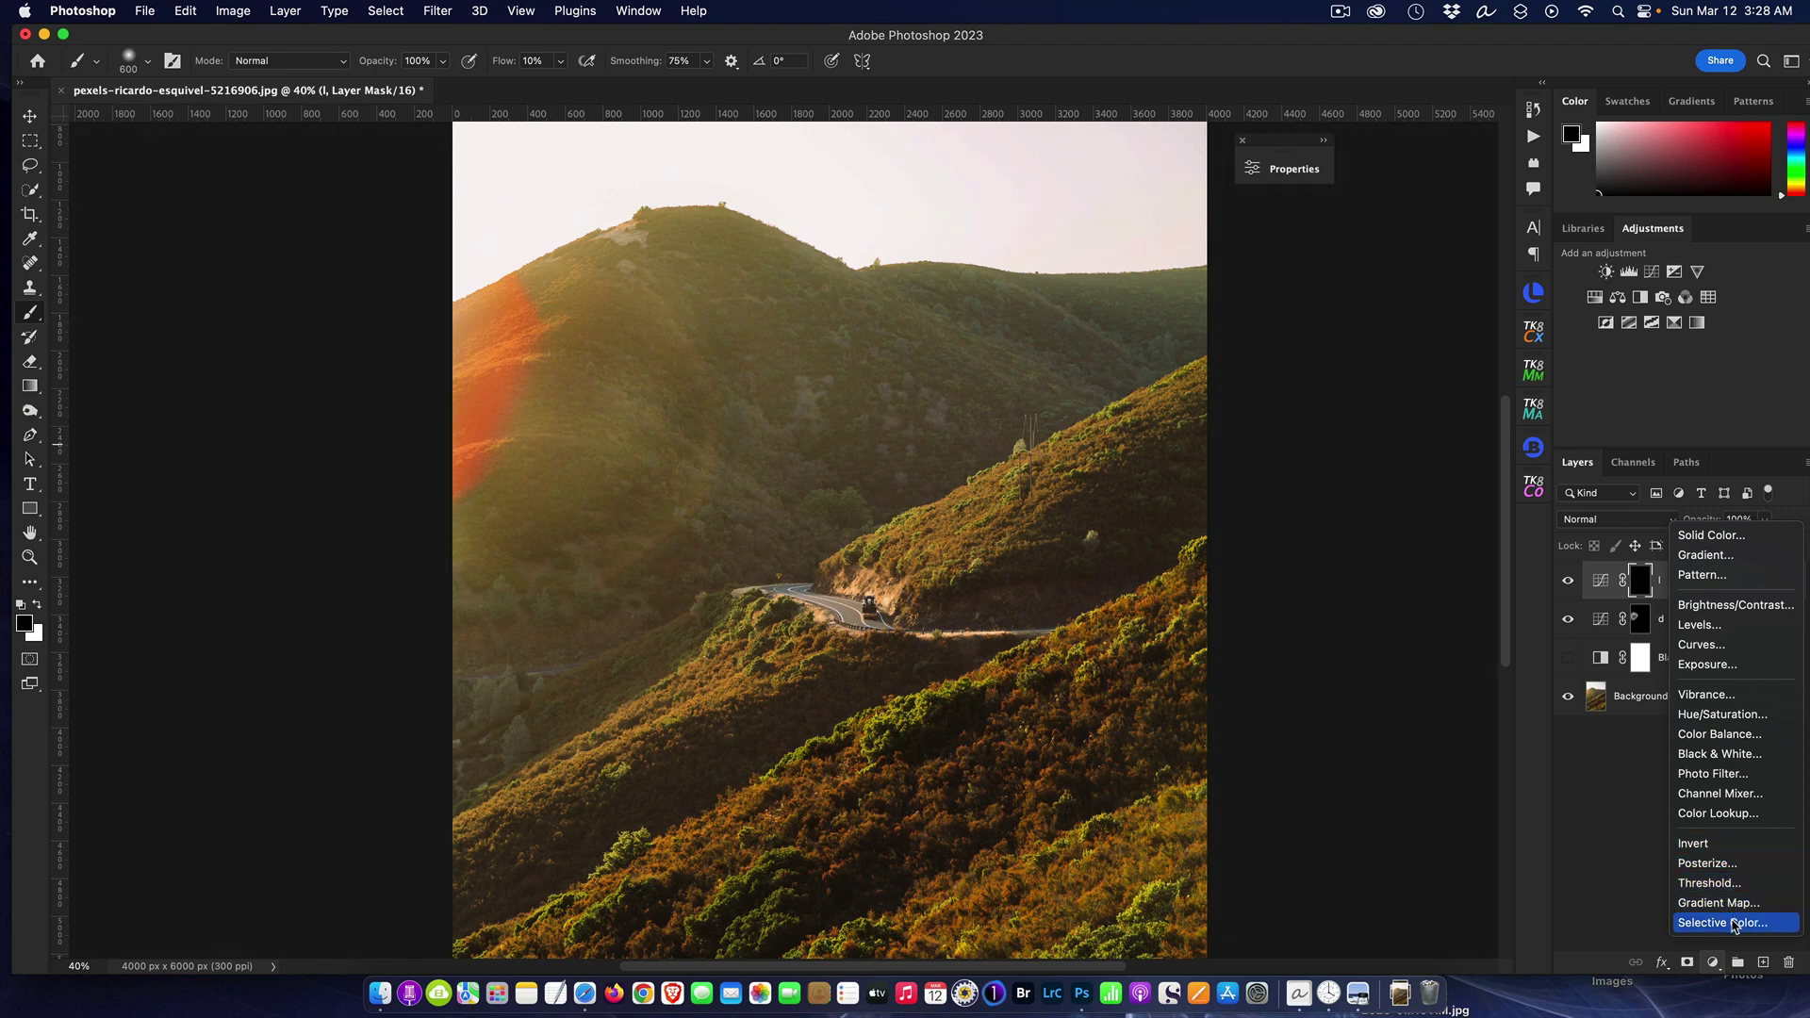
left_click(1733, 923)
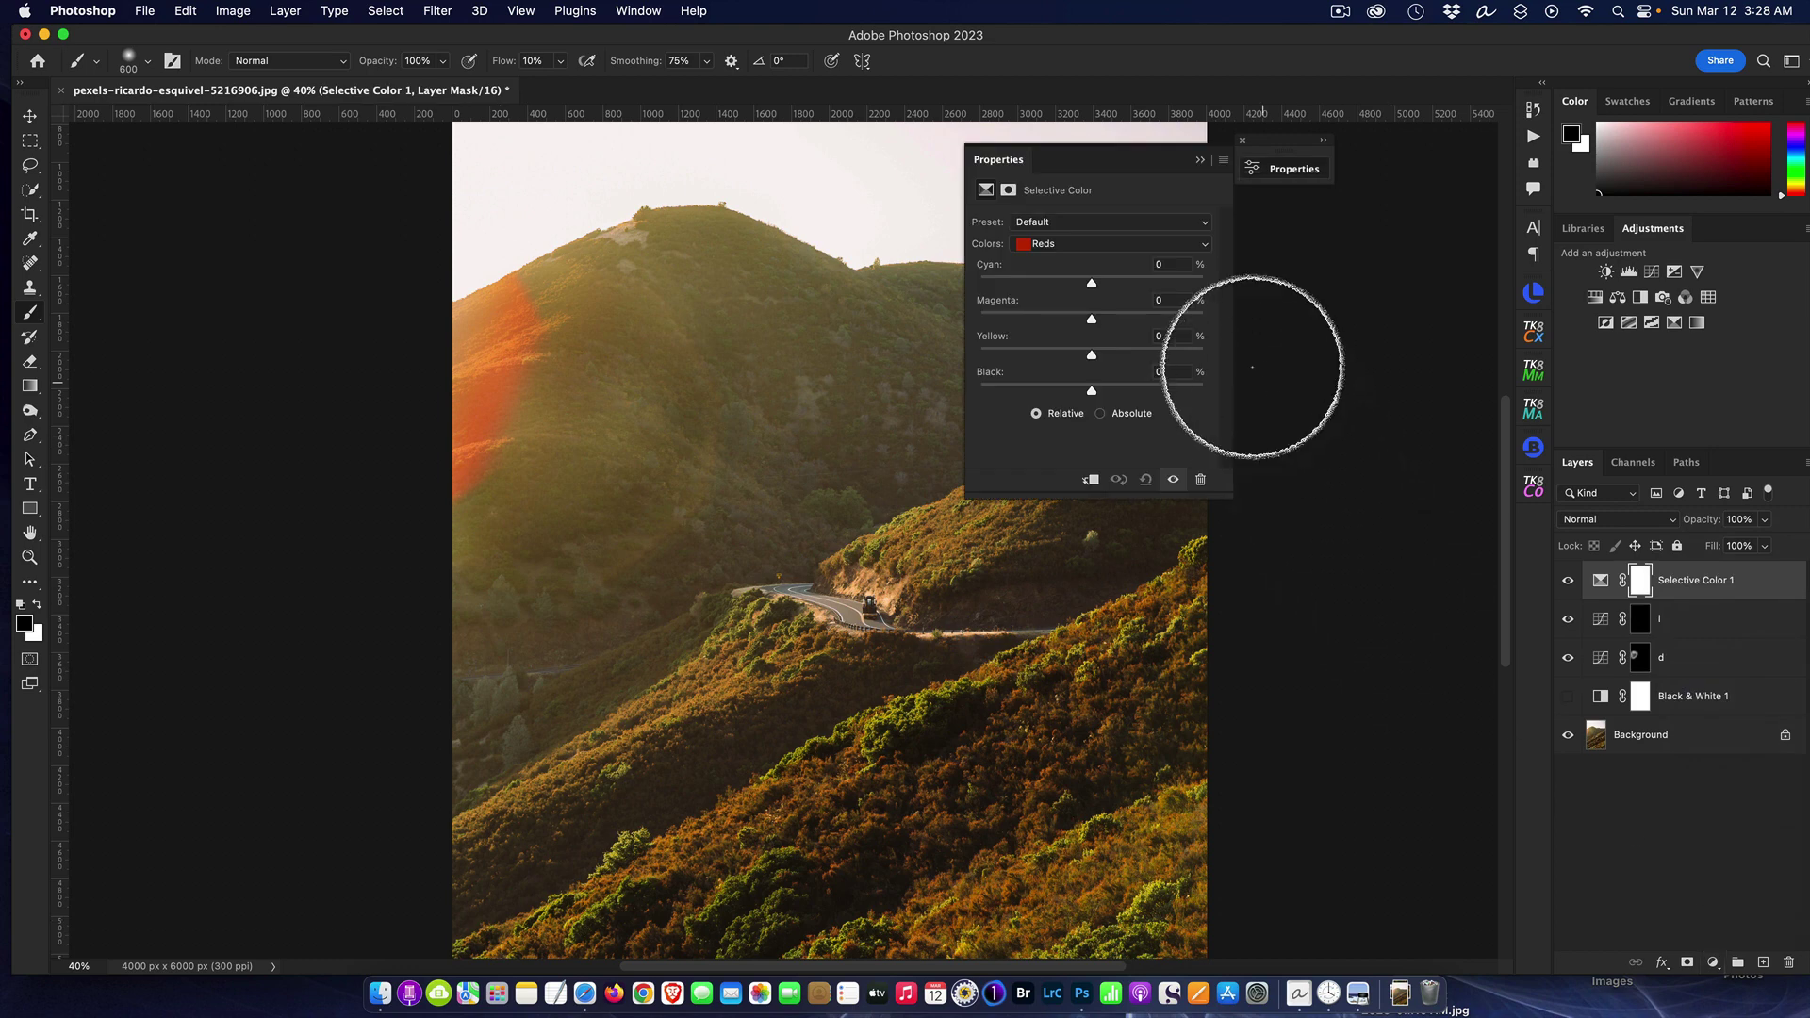
left_click_drag(1098, 159, 1362, 300)
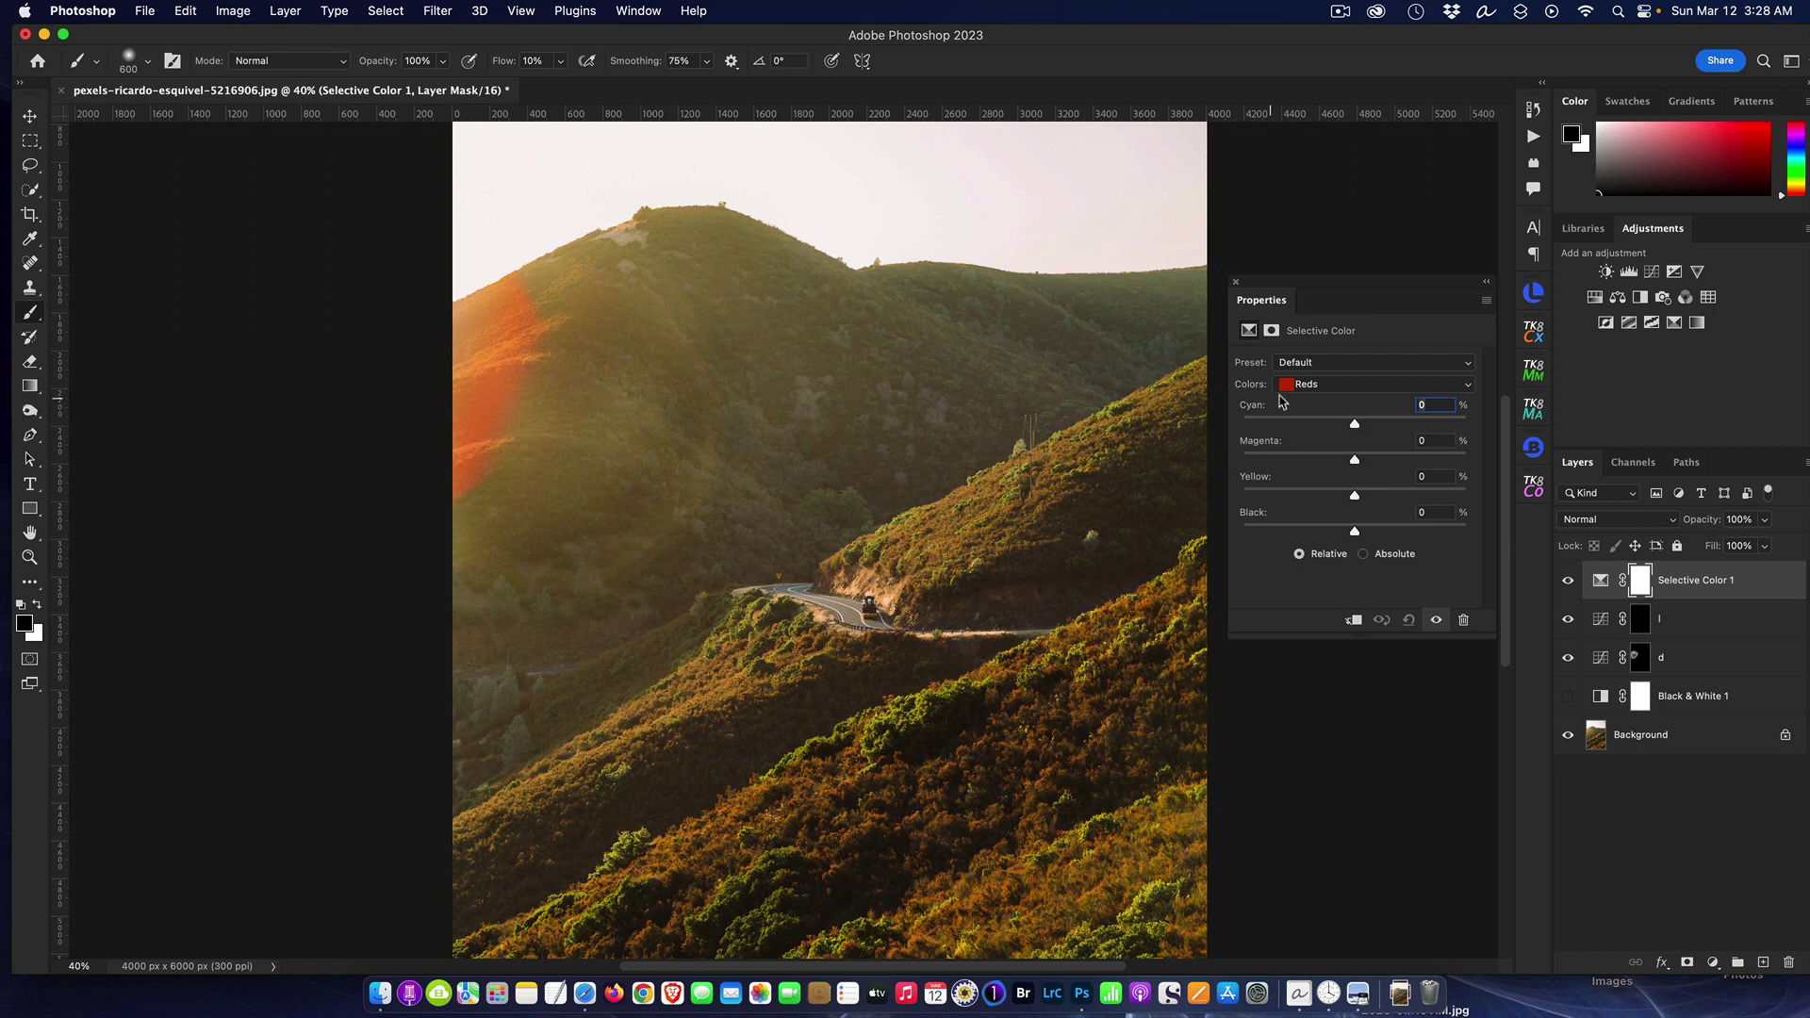
left_click(1349, 387)
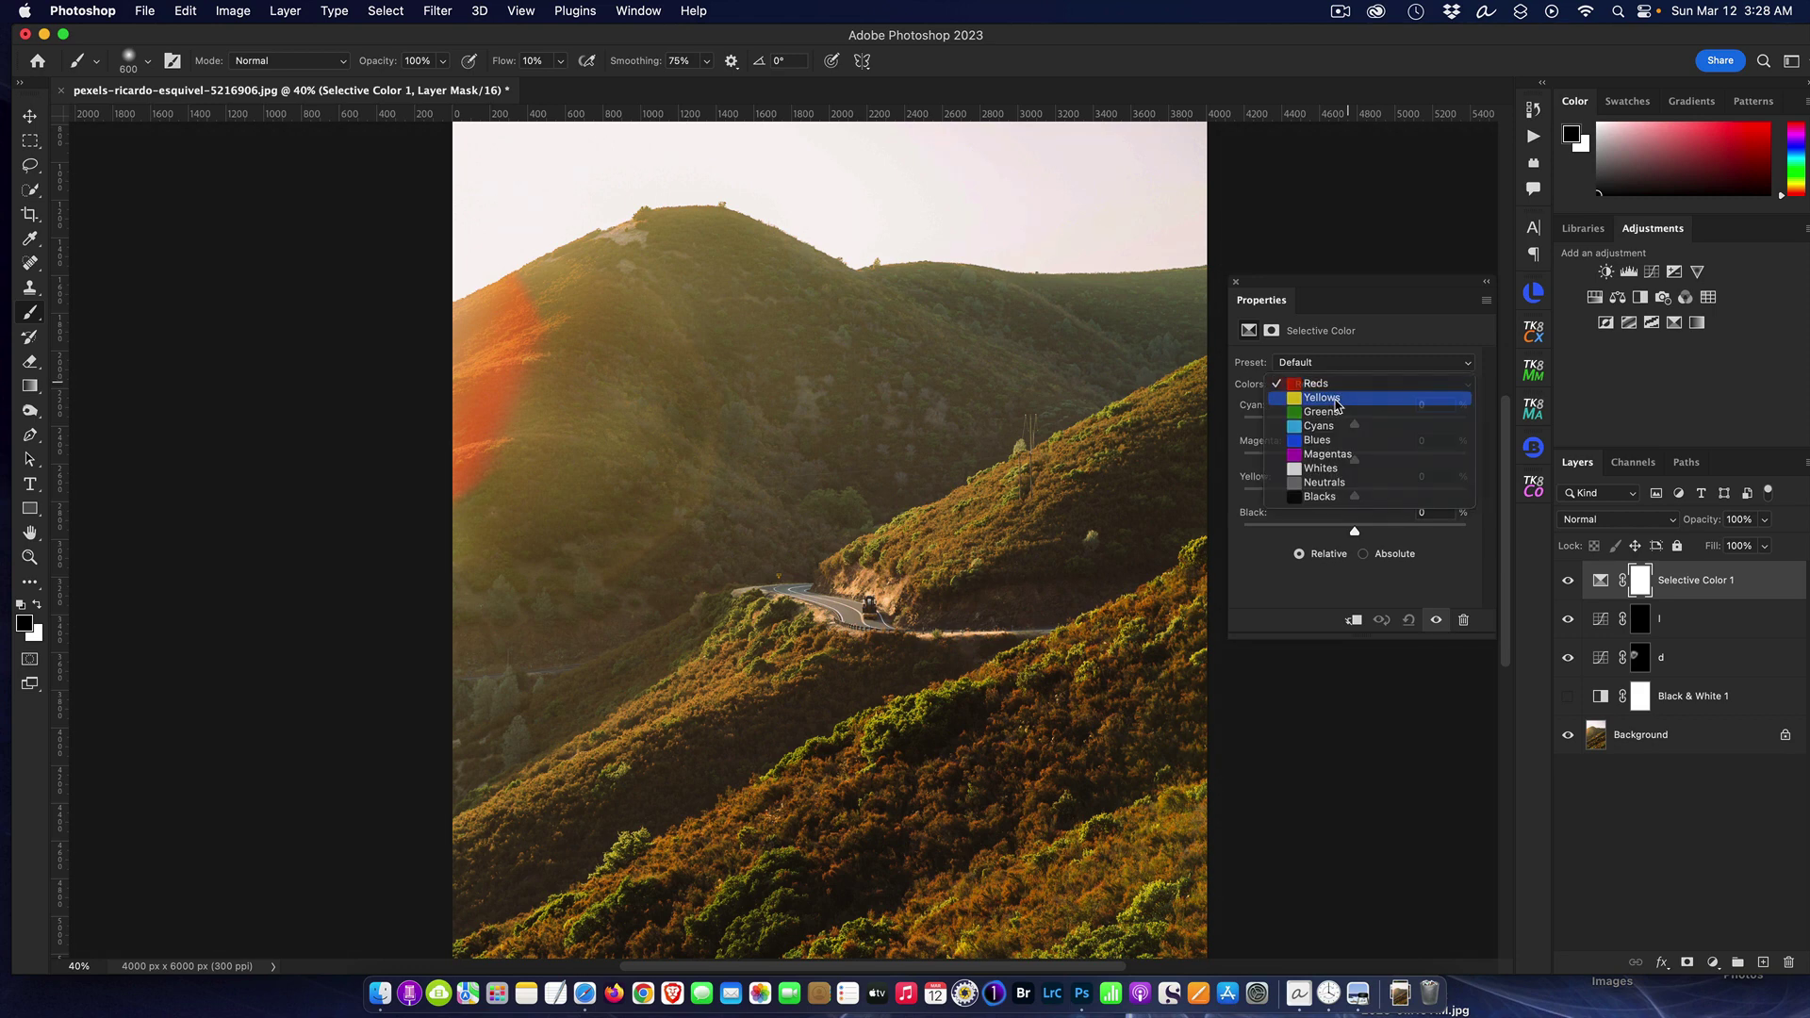
left_click(1335, 403)
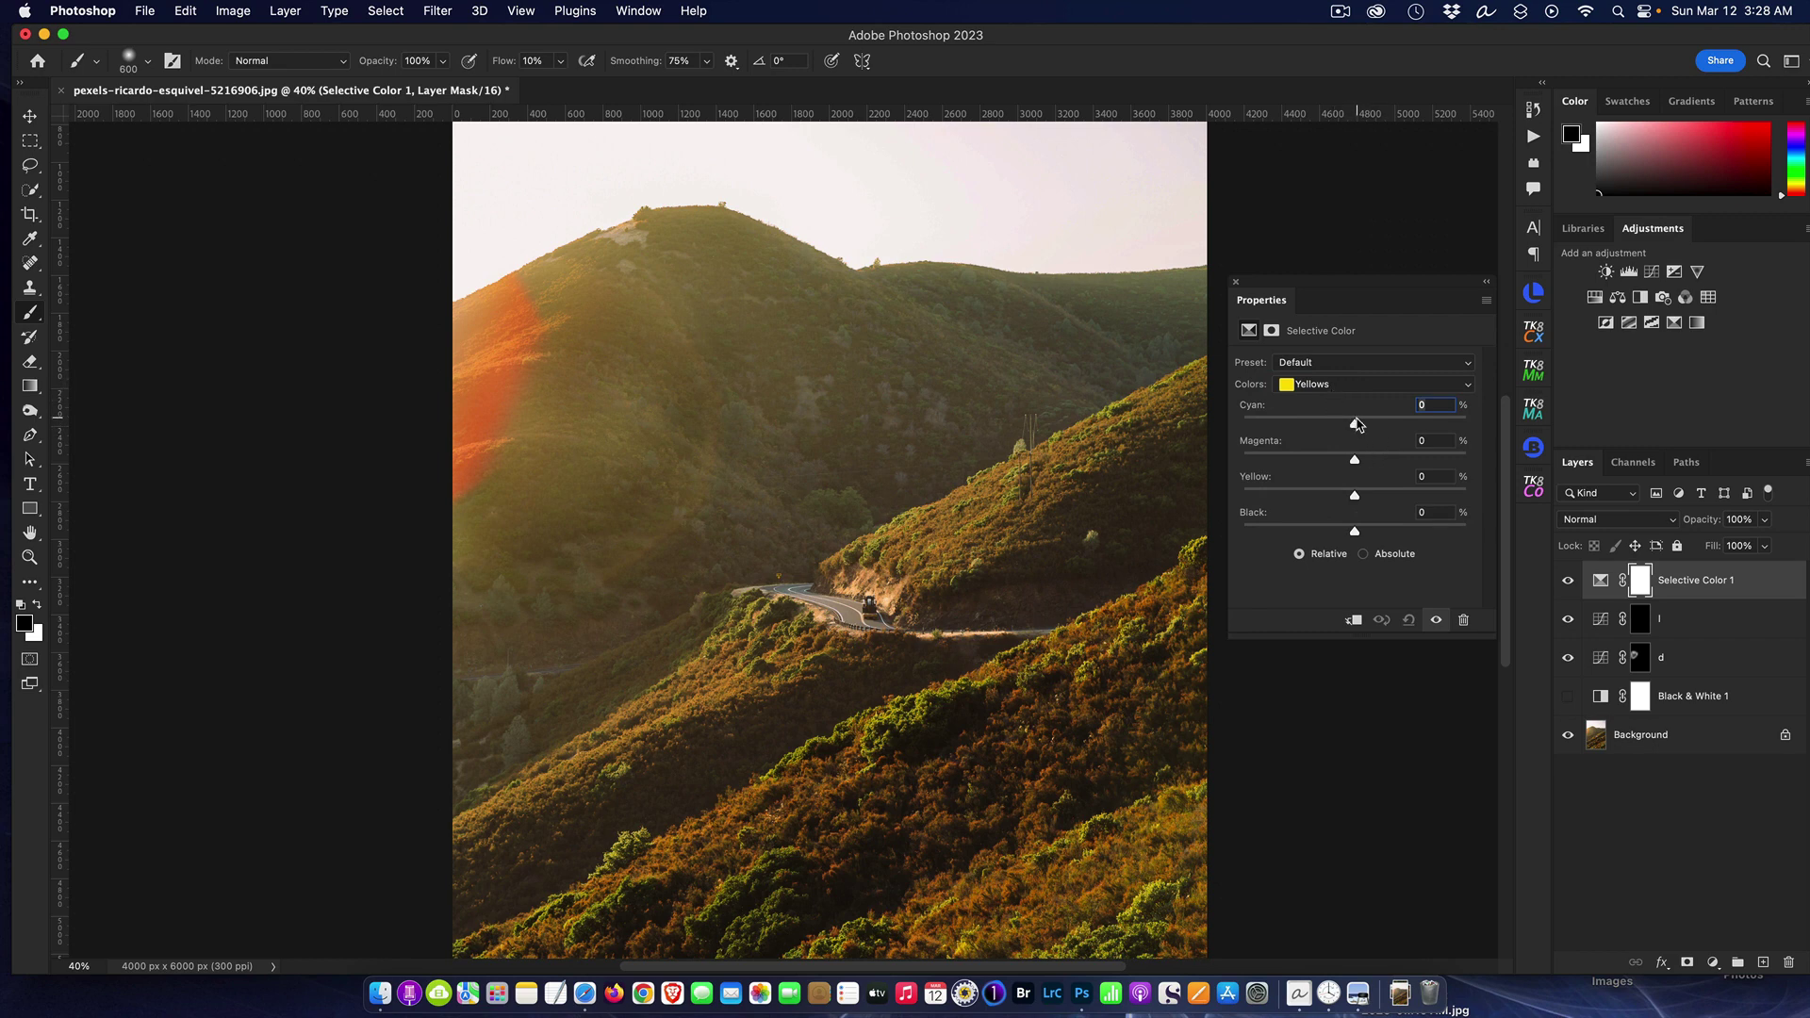
Step: Try Cyan +100%, Magenta +100% and Yellow -71% on the Yellows, and reset all three values to 0
left_click_drag(1357, 427, 1531, 438)
left_click_drag(1362, 462, 1505, 476)
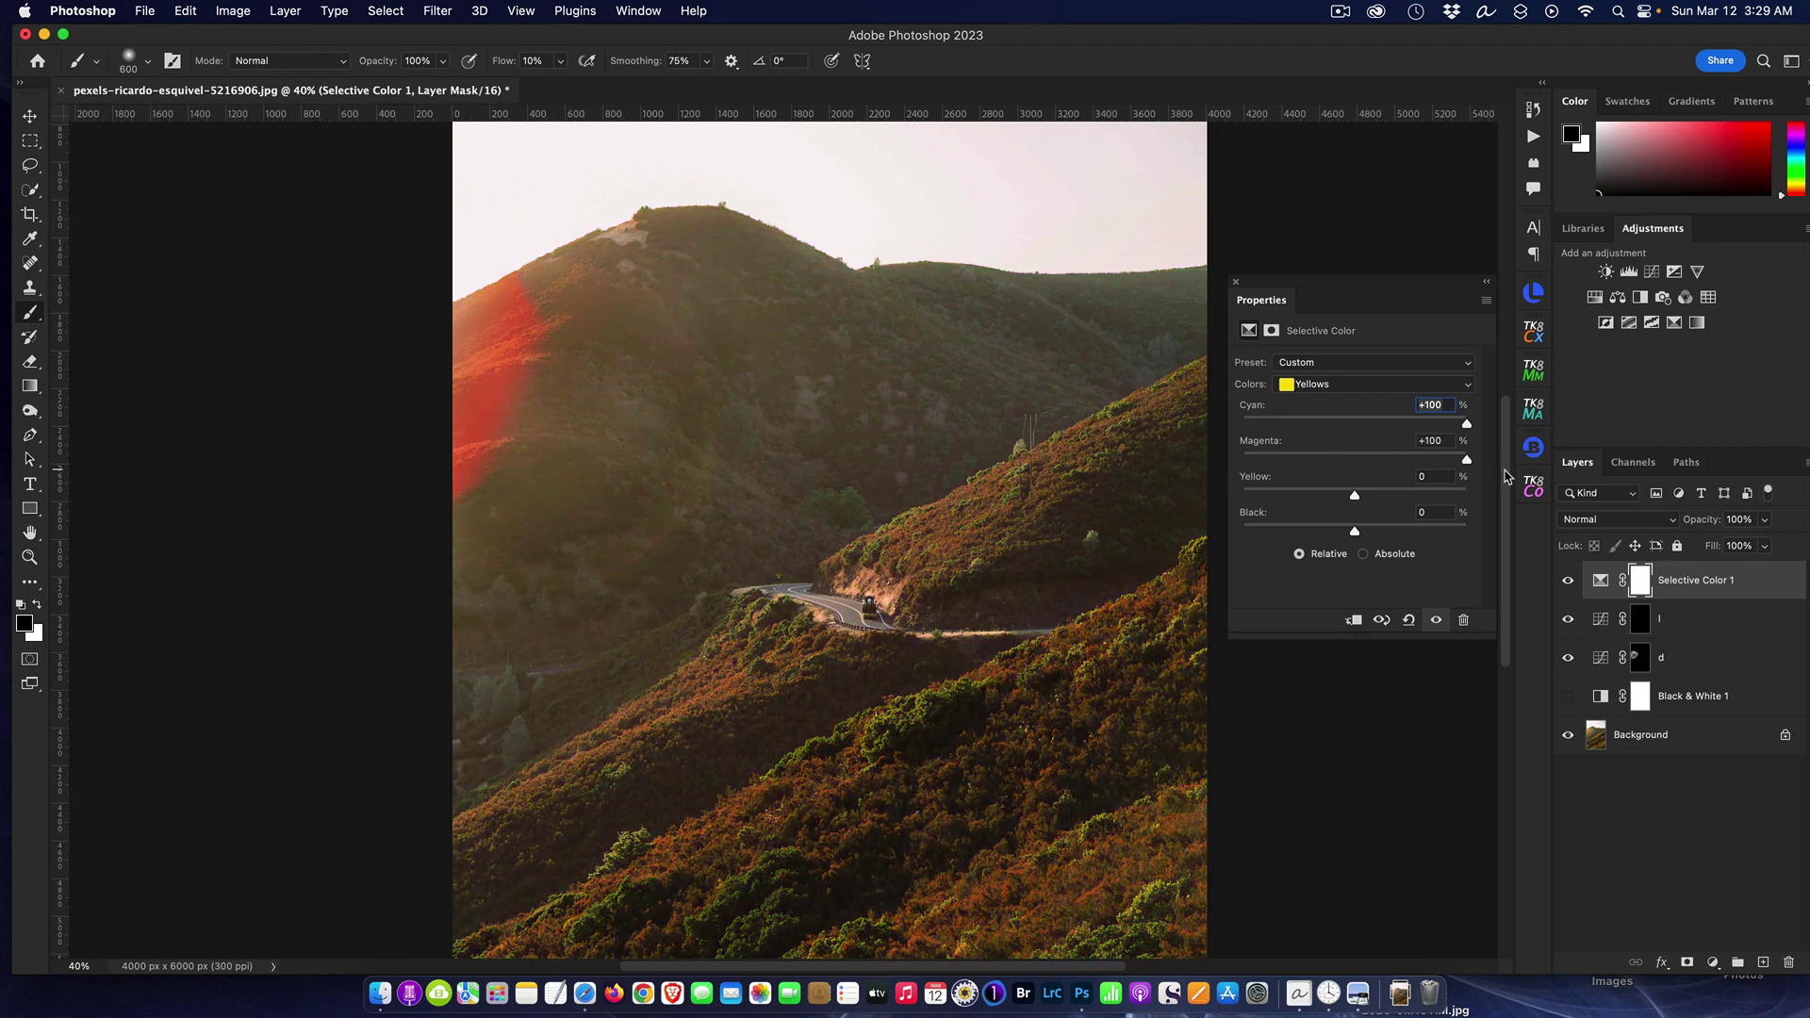
left_click_drag(1358, 497, 1275, 495)
double_click(1467, 423)
double_click(1466, 459)
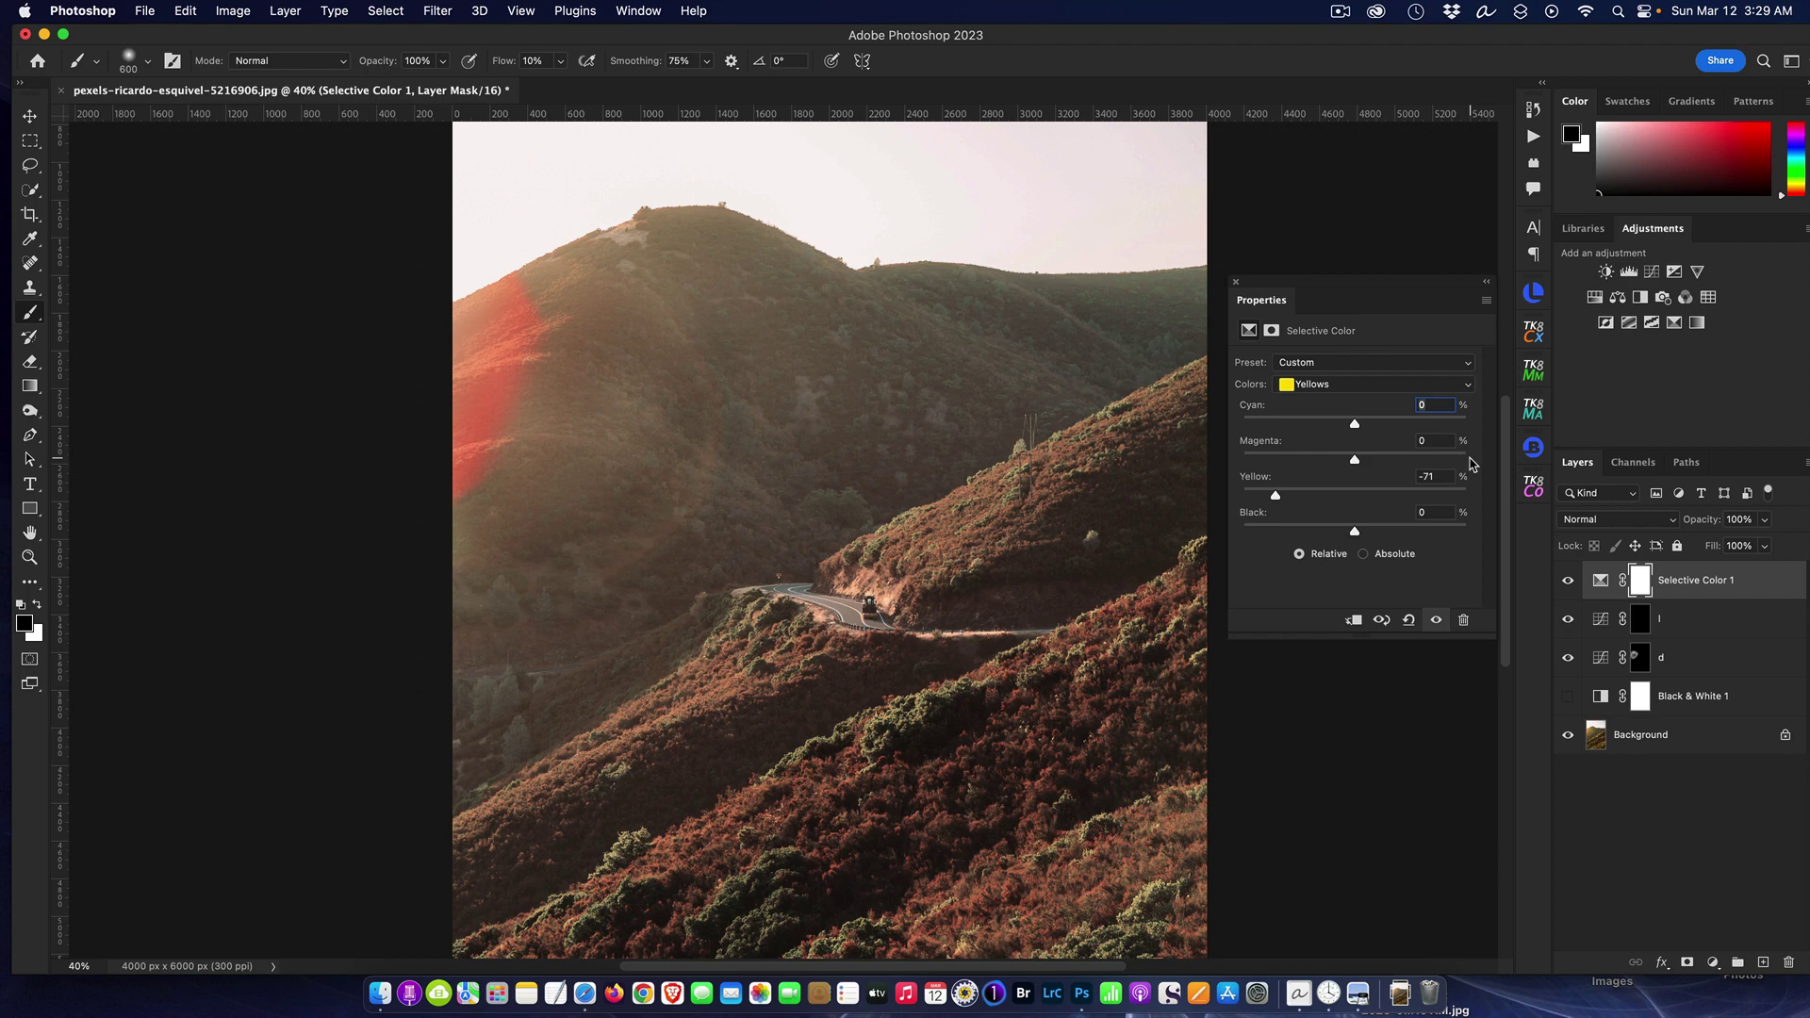
double_click(1275, 496)
Step: Set the Yellows of the Selective Color layer to Cyan +81%, Magenta +64%, Yellow +31% and Black +1%
mouse_move(1354, 426)
left_mouse_down()
mouse_move(1473, 429)
mouse_move(1302, 415)
mouse_move(1445, 426)
left_mouse_up()
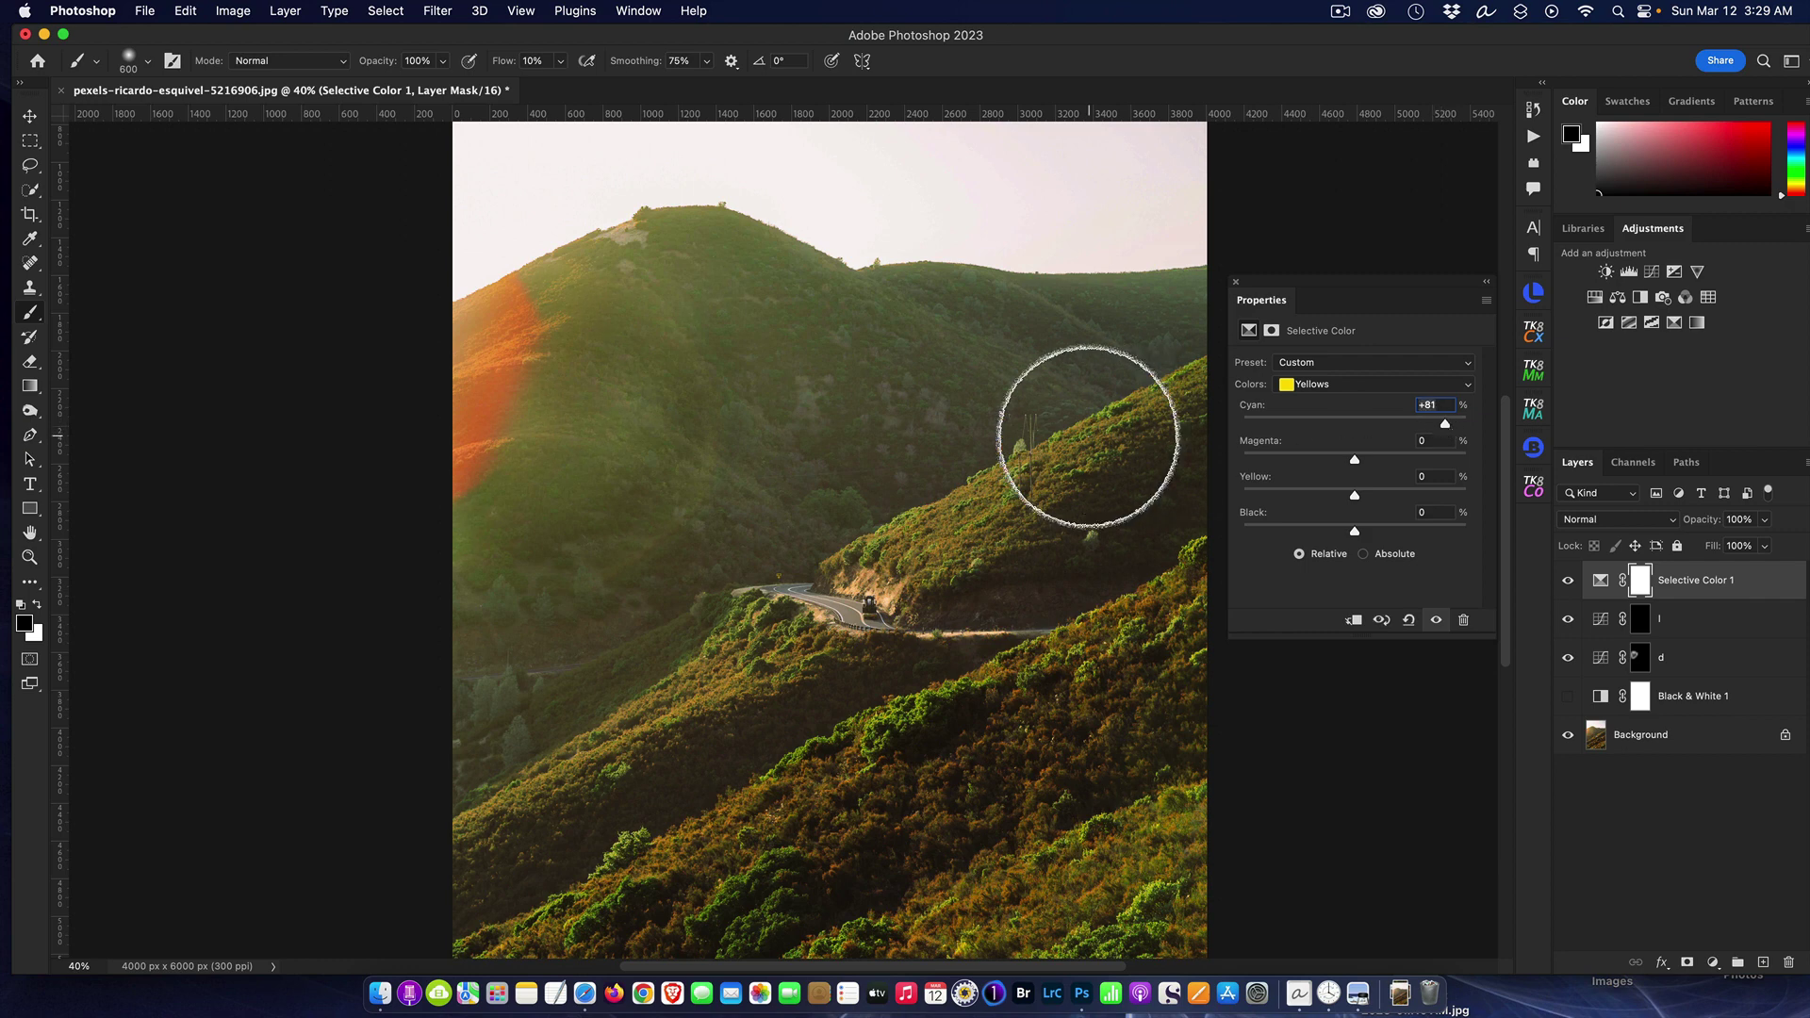
left_click_drag(1355, 460, 1392, 504)
left_click(1387, 461)
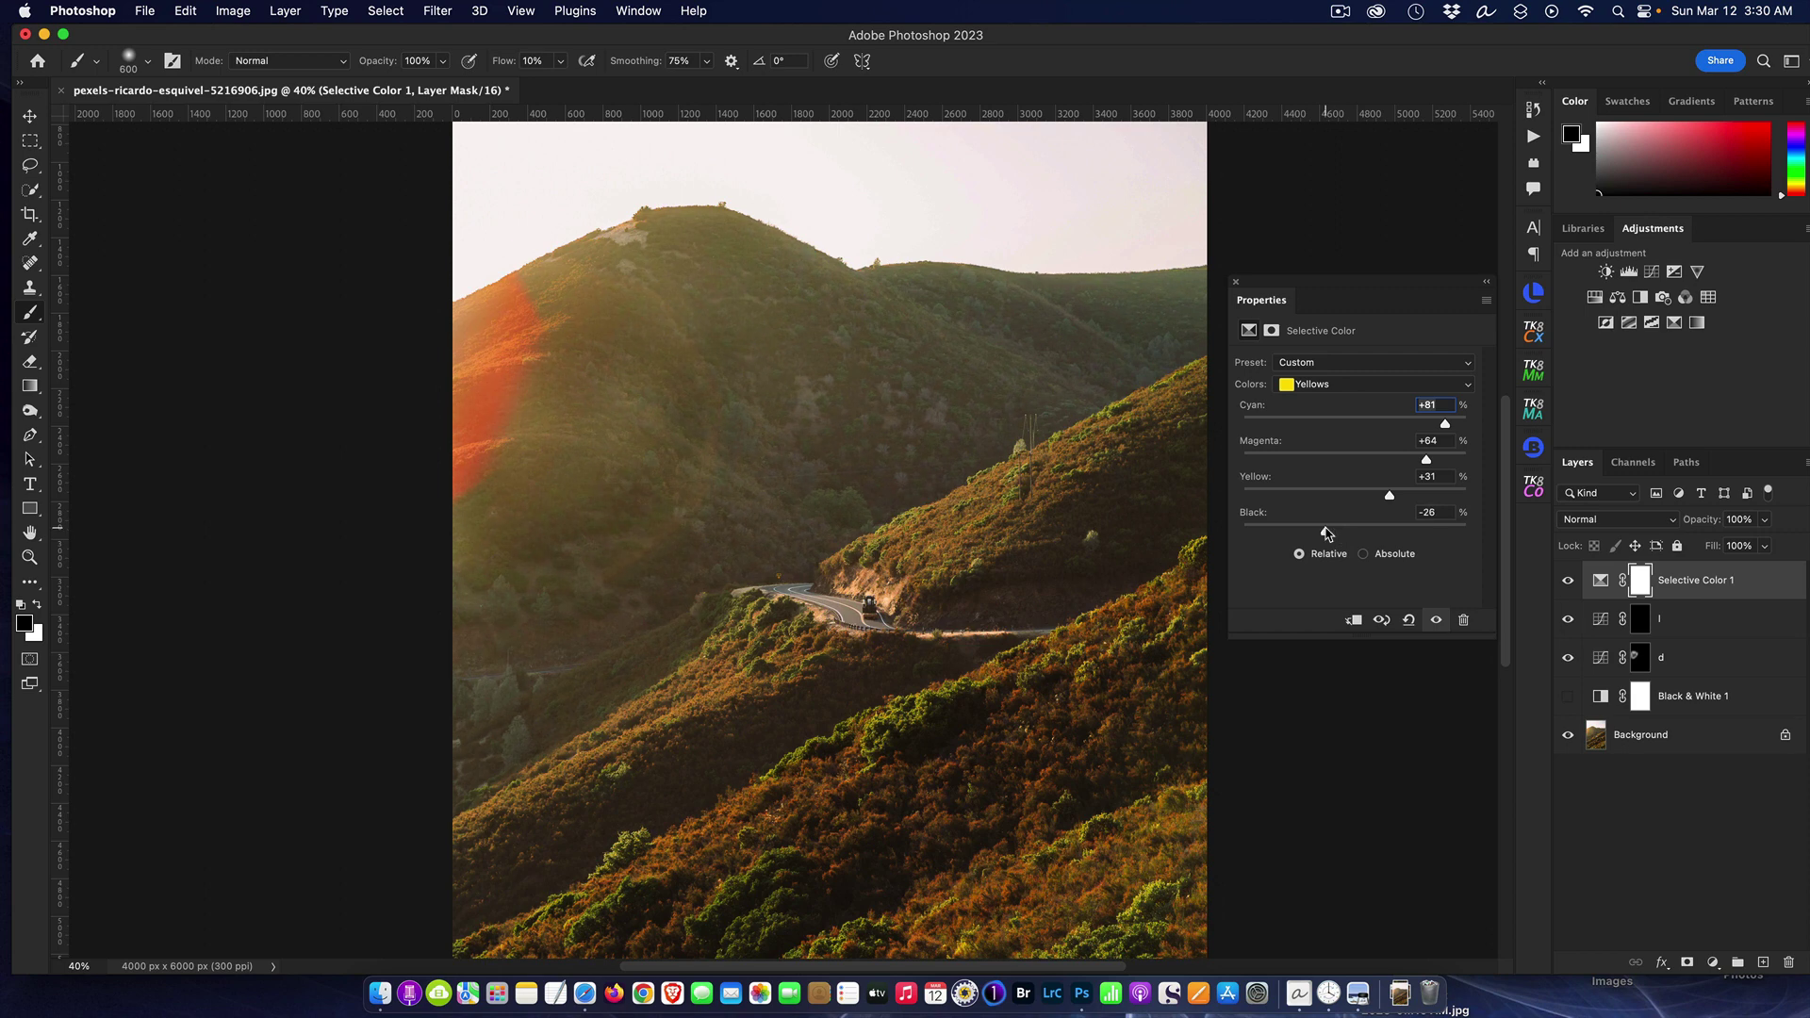
mouse_move(1355, 531)
left_mouse_down()
mouse_move(1387, 532)
mouse_move(1266, 526)
mouse_move(1358, 521)
left_mouse_up()
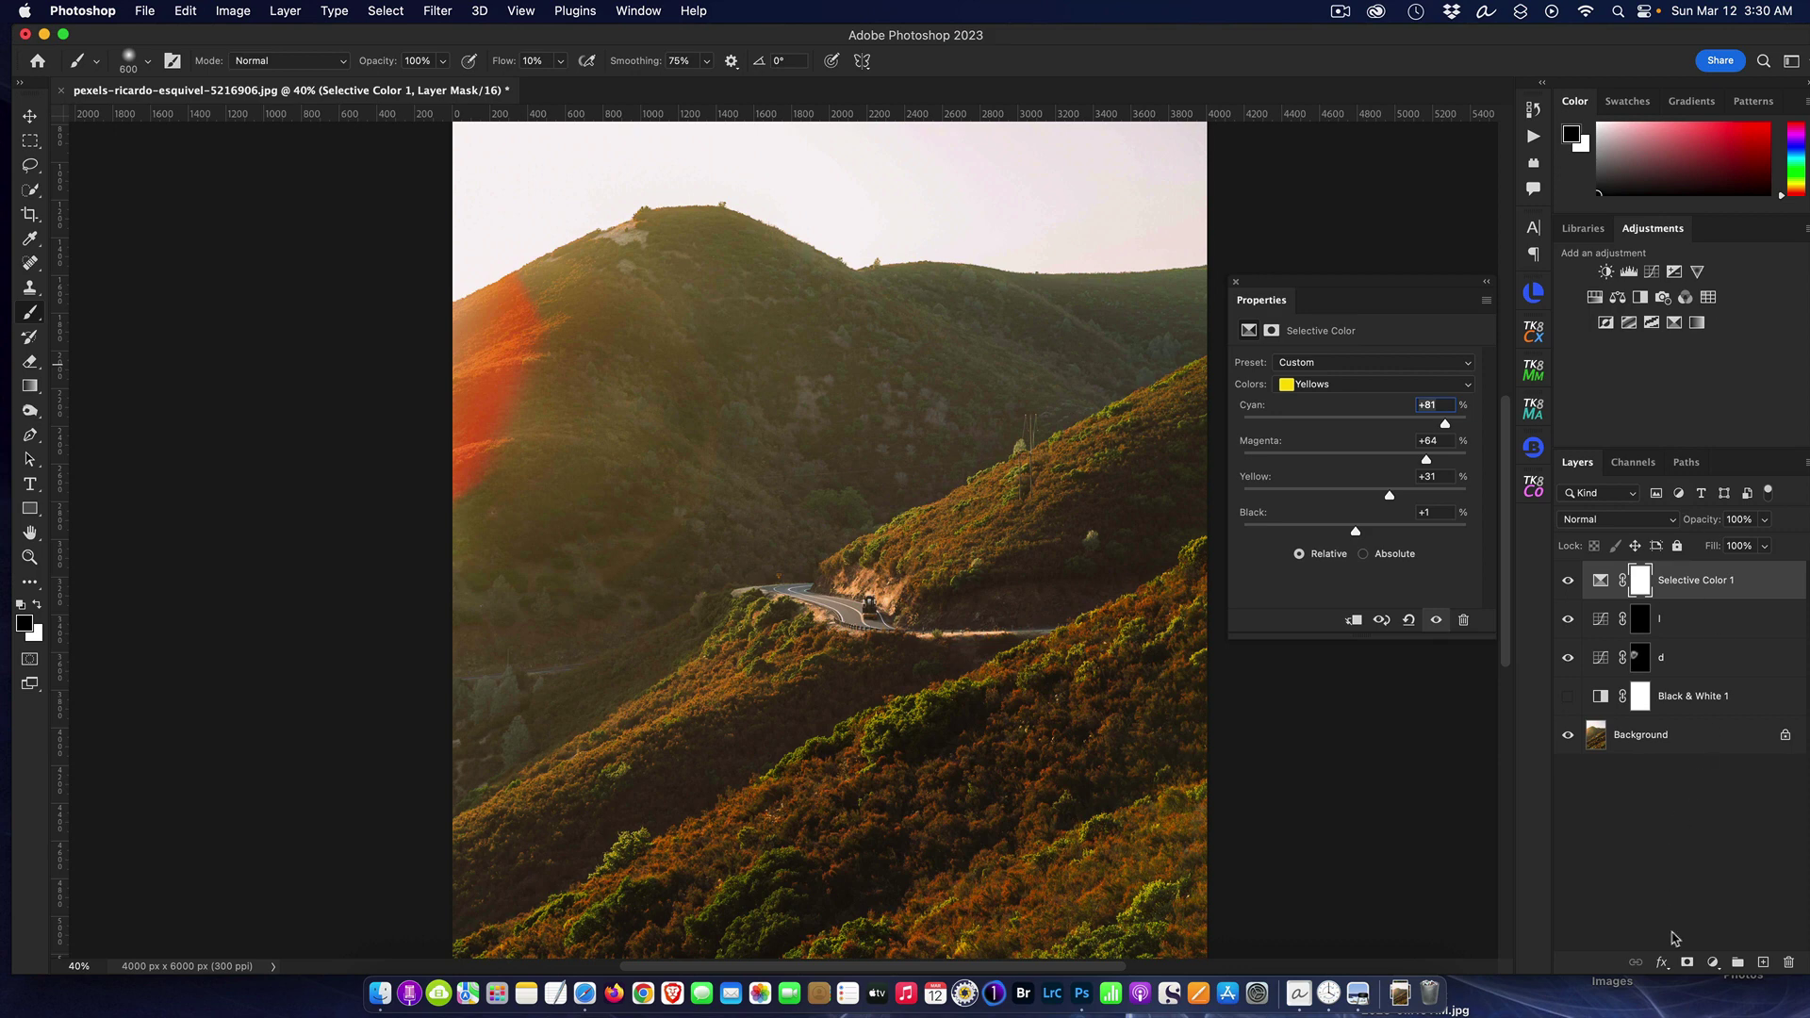
Step: Add a second Selective Color adjustment layer above the first one and target its Reds
left_click(1715, 964)
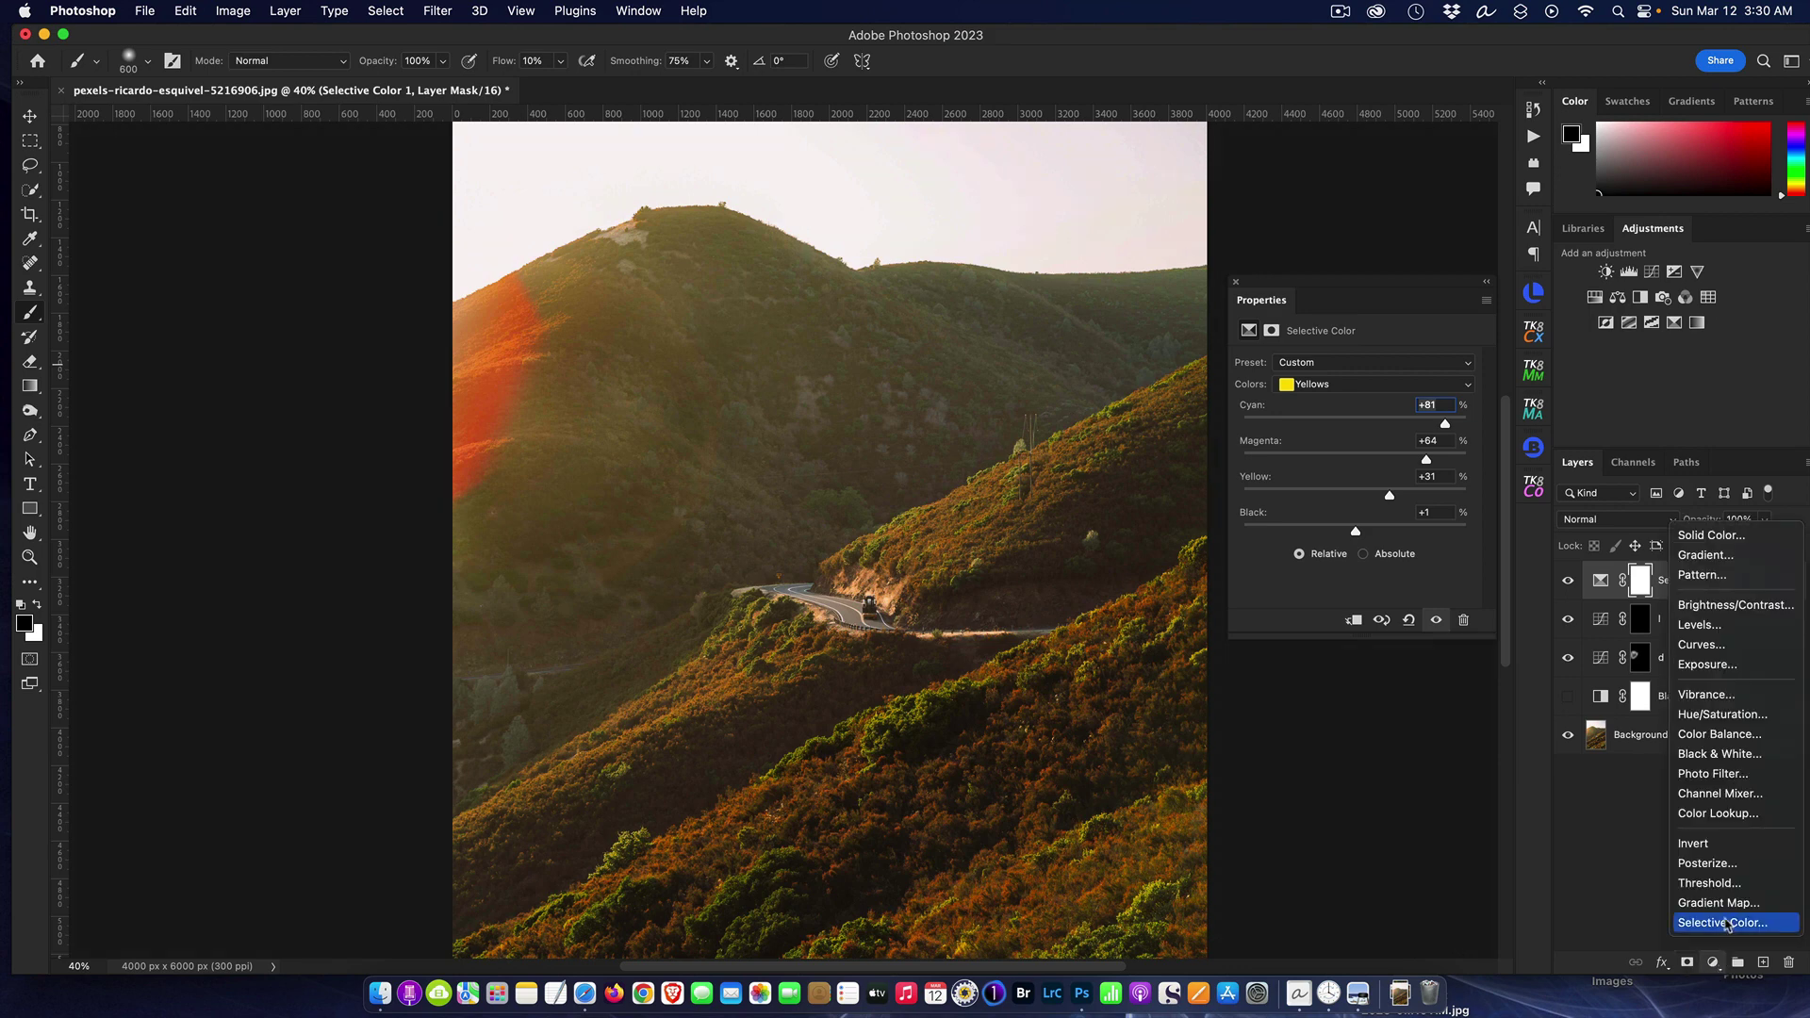
left_click(1724, 924)
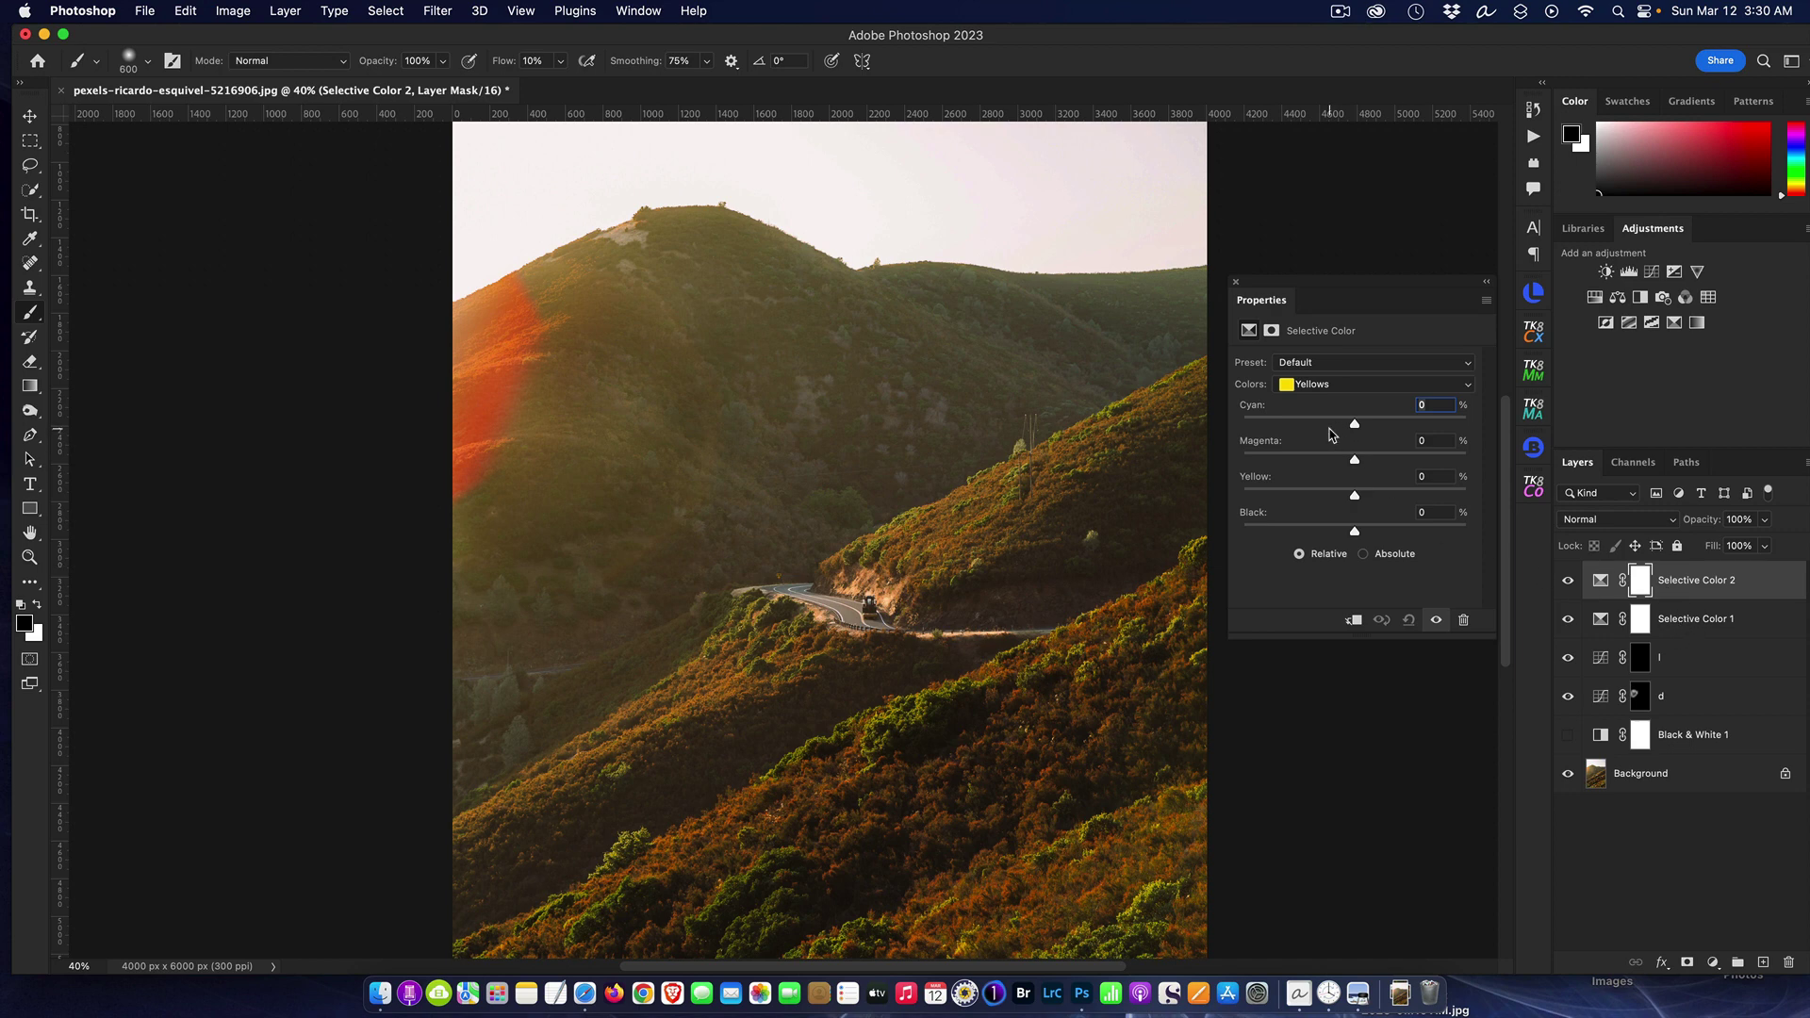
left_click(1351, 385)
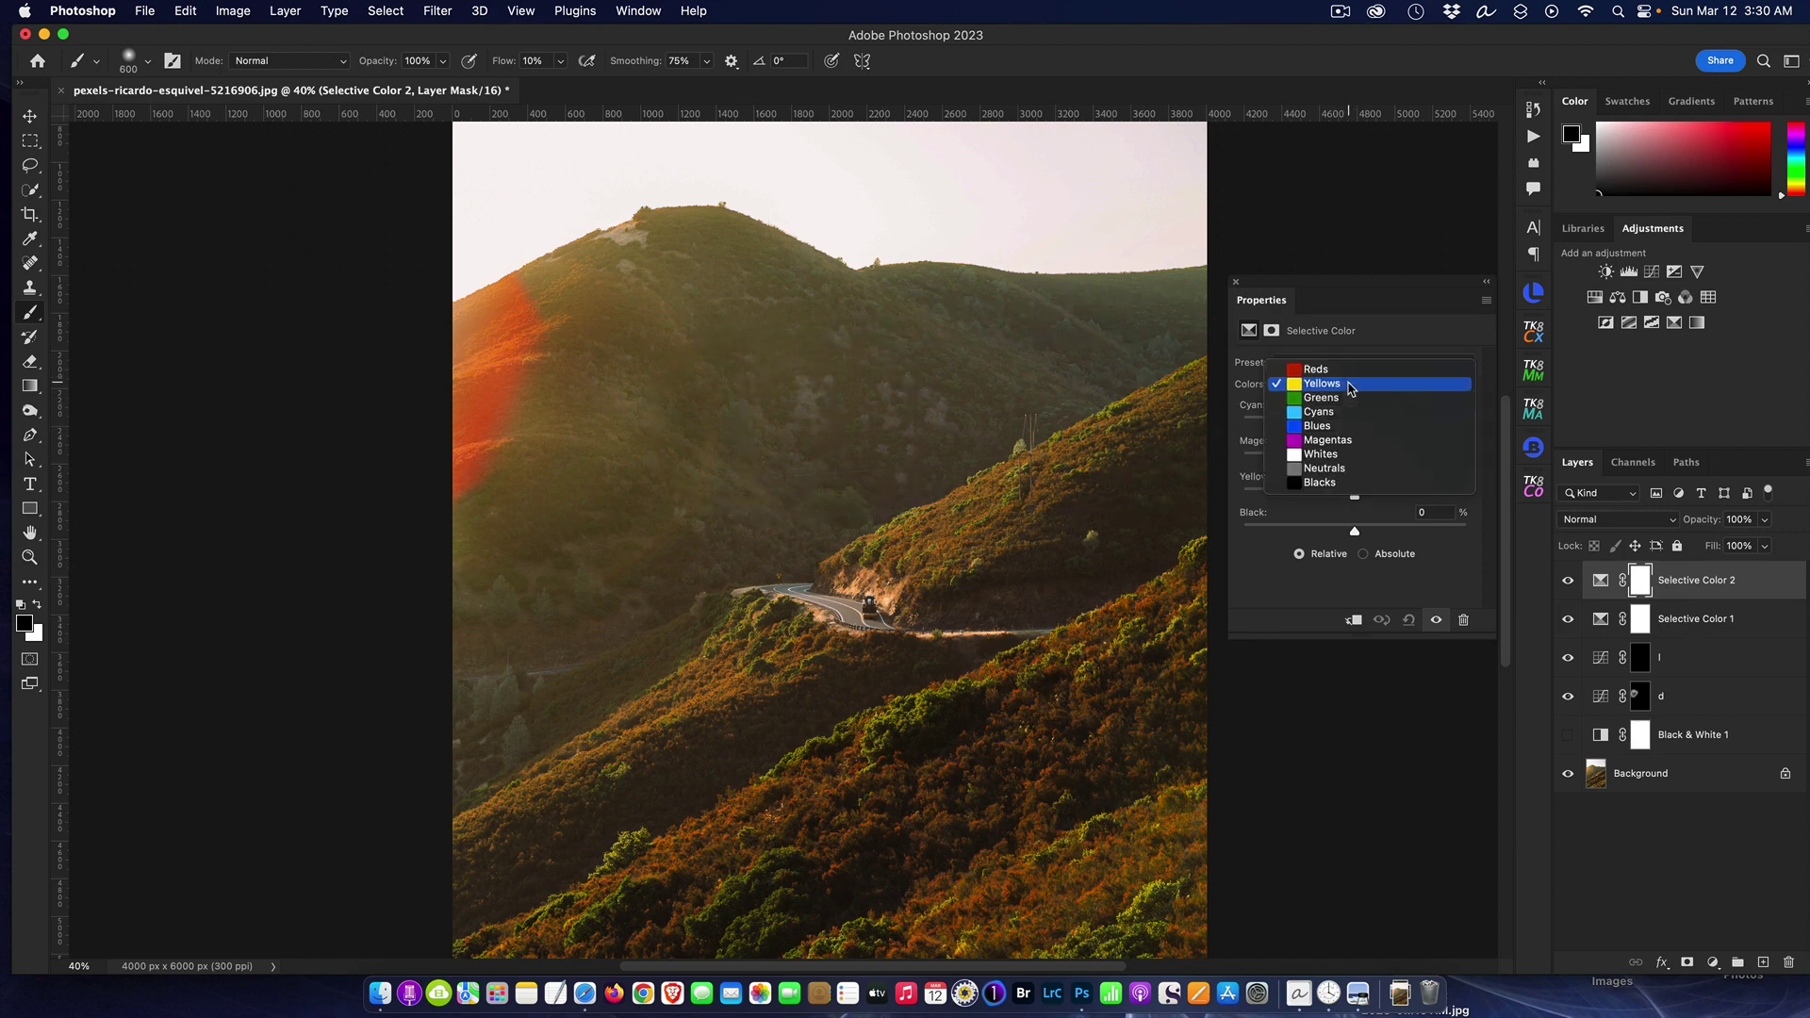
left_click(1344, 369)
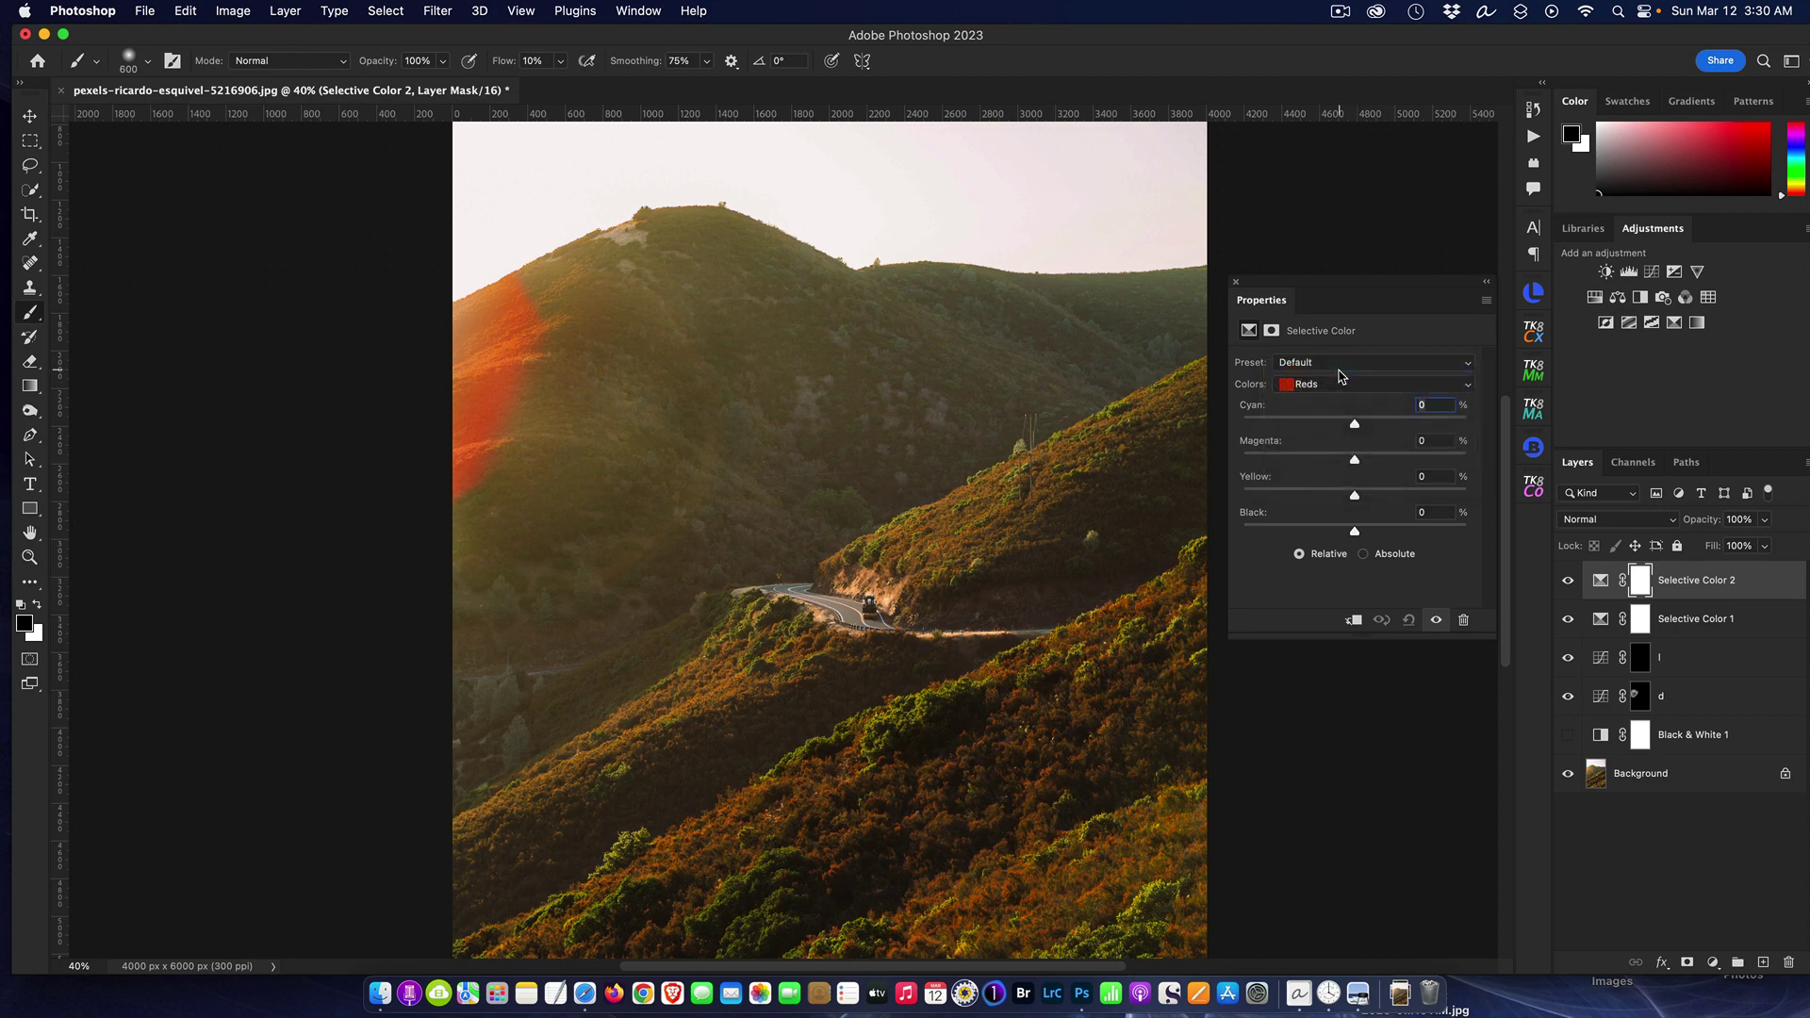
Step: Set the Reds to Cyan +100%, Magenta +13%, Yellow -10% and Black +18%, and compare the result with the Background layer alone
left_click_drag(1355, 424, 1449, 451)
mouse_move(1355, 462)
left_mouse_down()
mouse_move(1468, 481)
mouse_move(1219, 462)
mouse_move(1368, 456)
left_mouse_up()
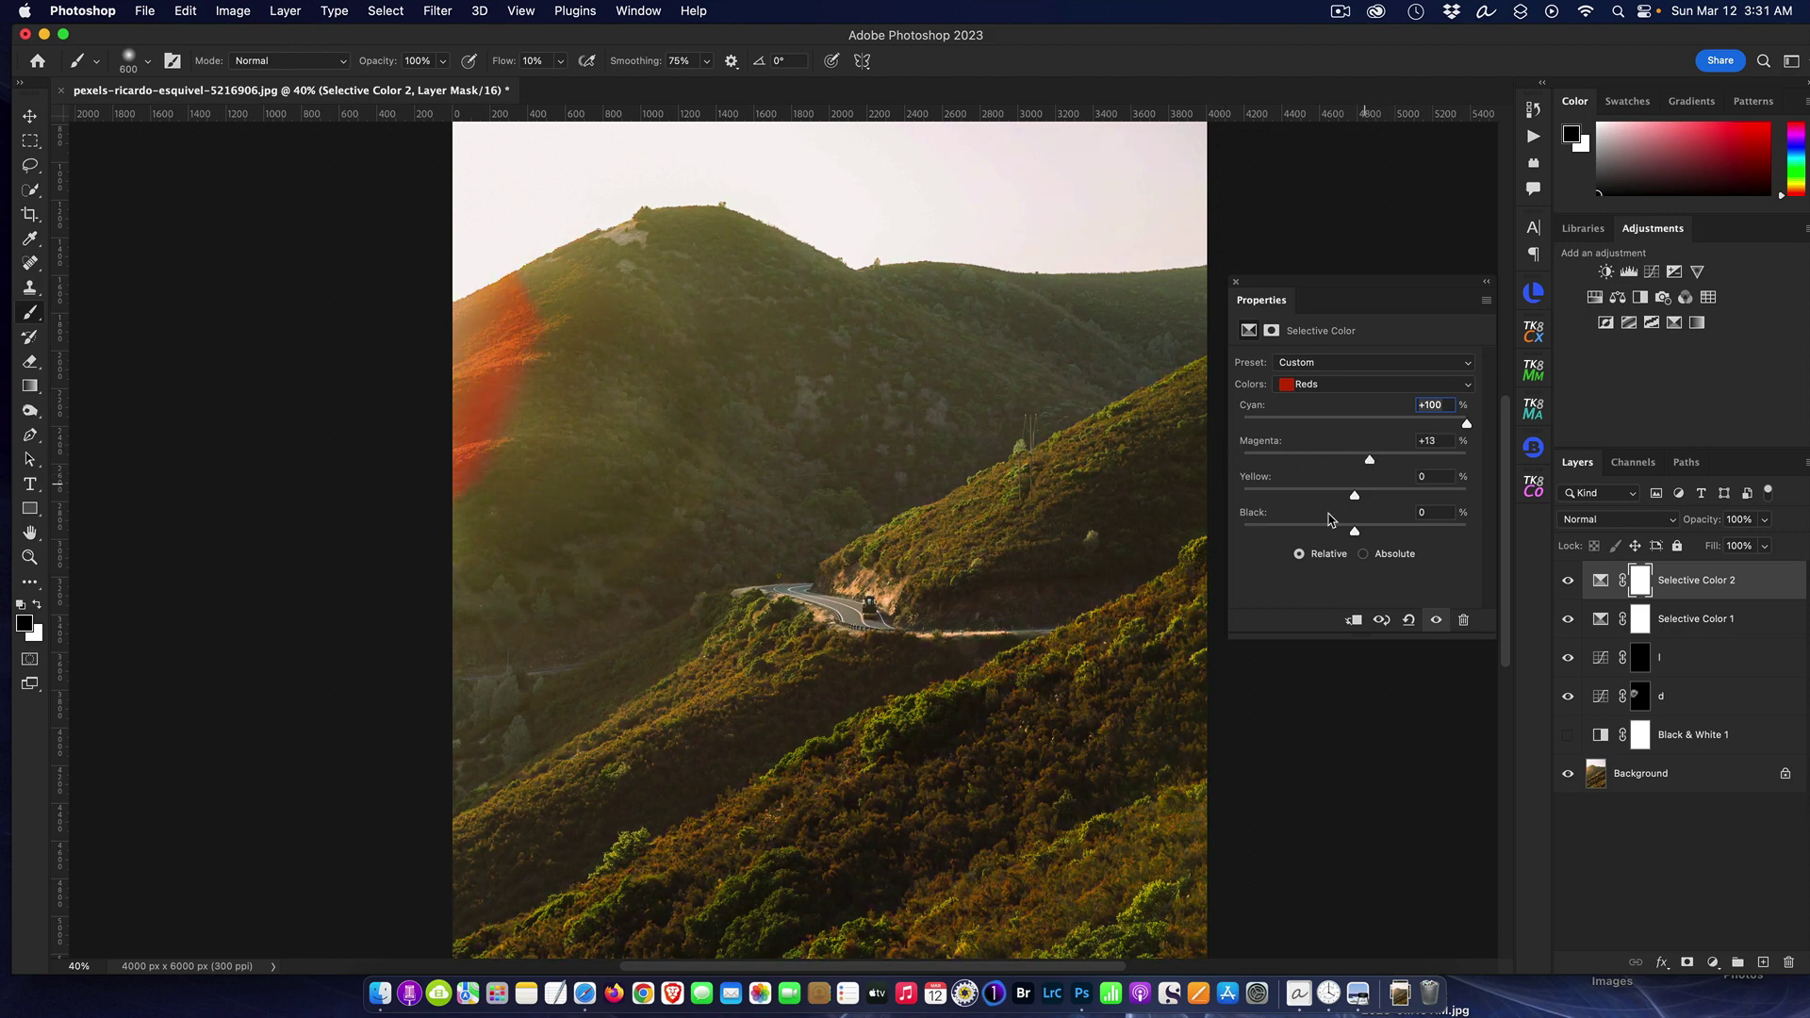
left_click_drag(1354, 496, 1375, 529)
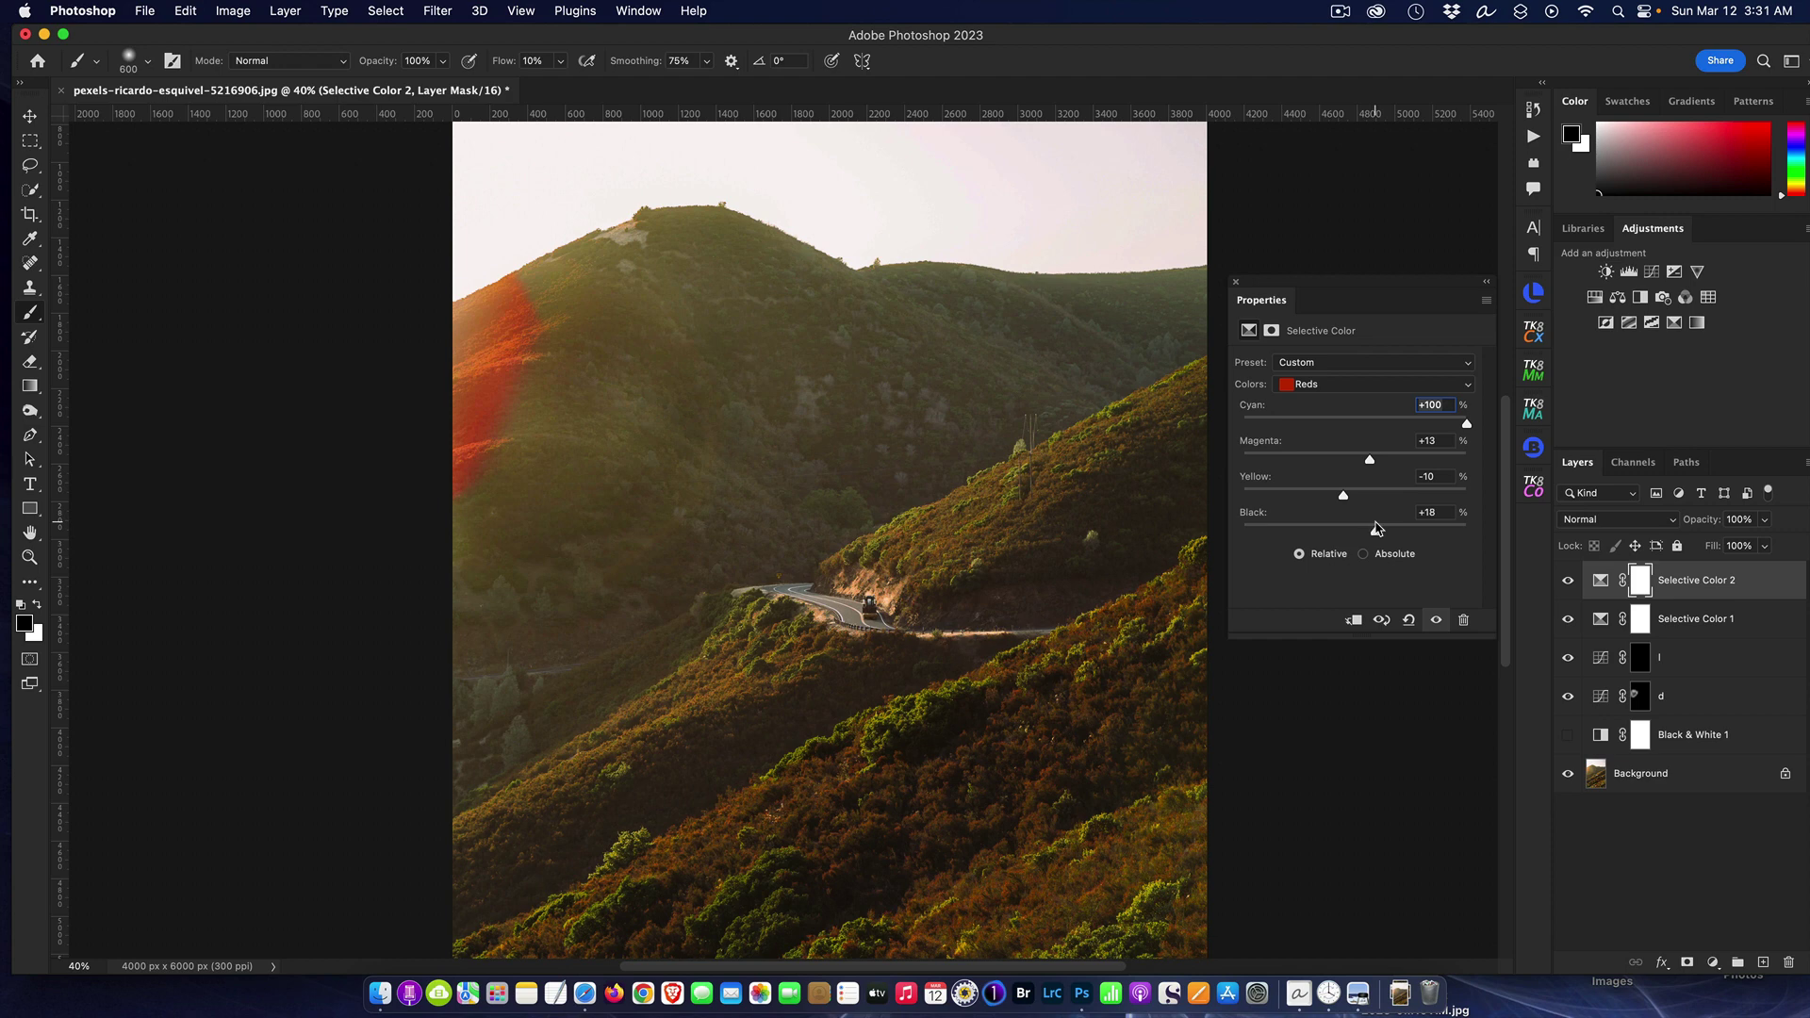
left_click(1484, 284)
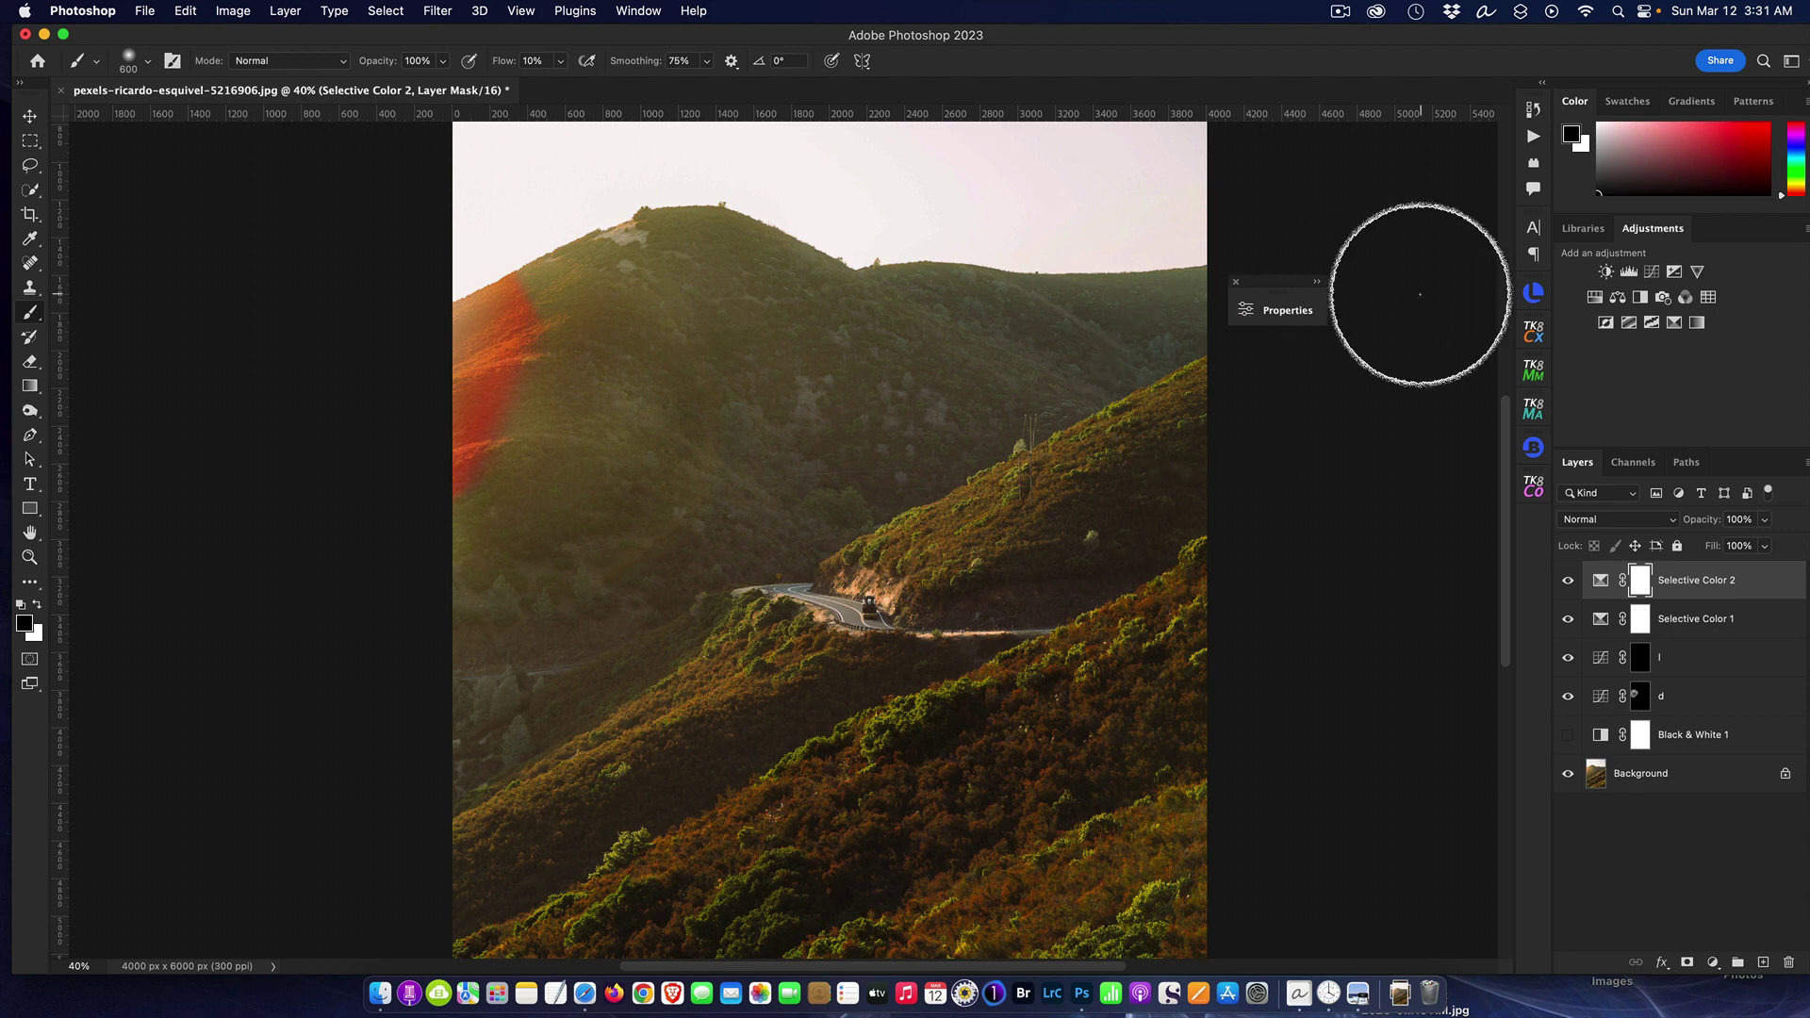
left_click(1568, 774, "alt")
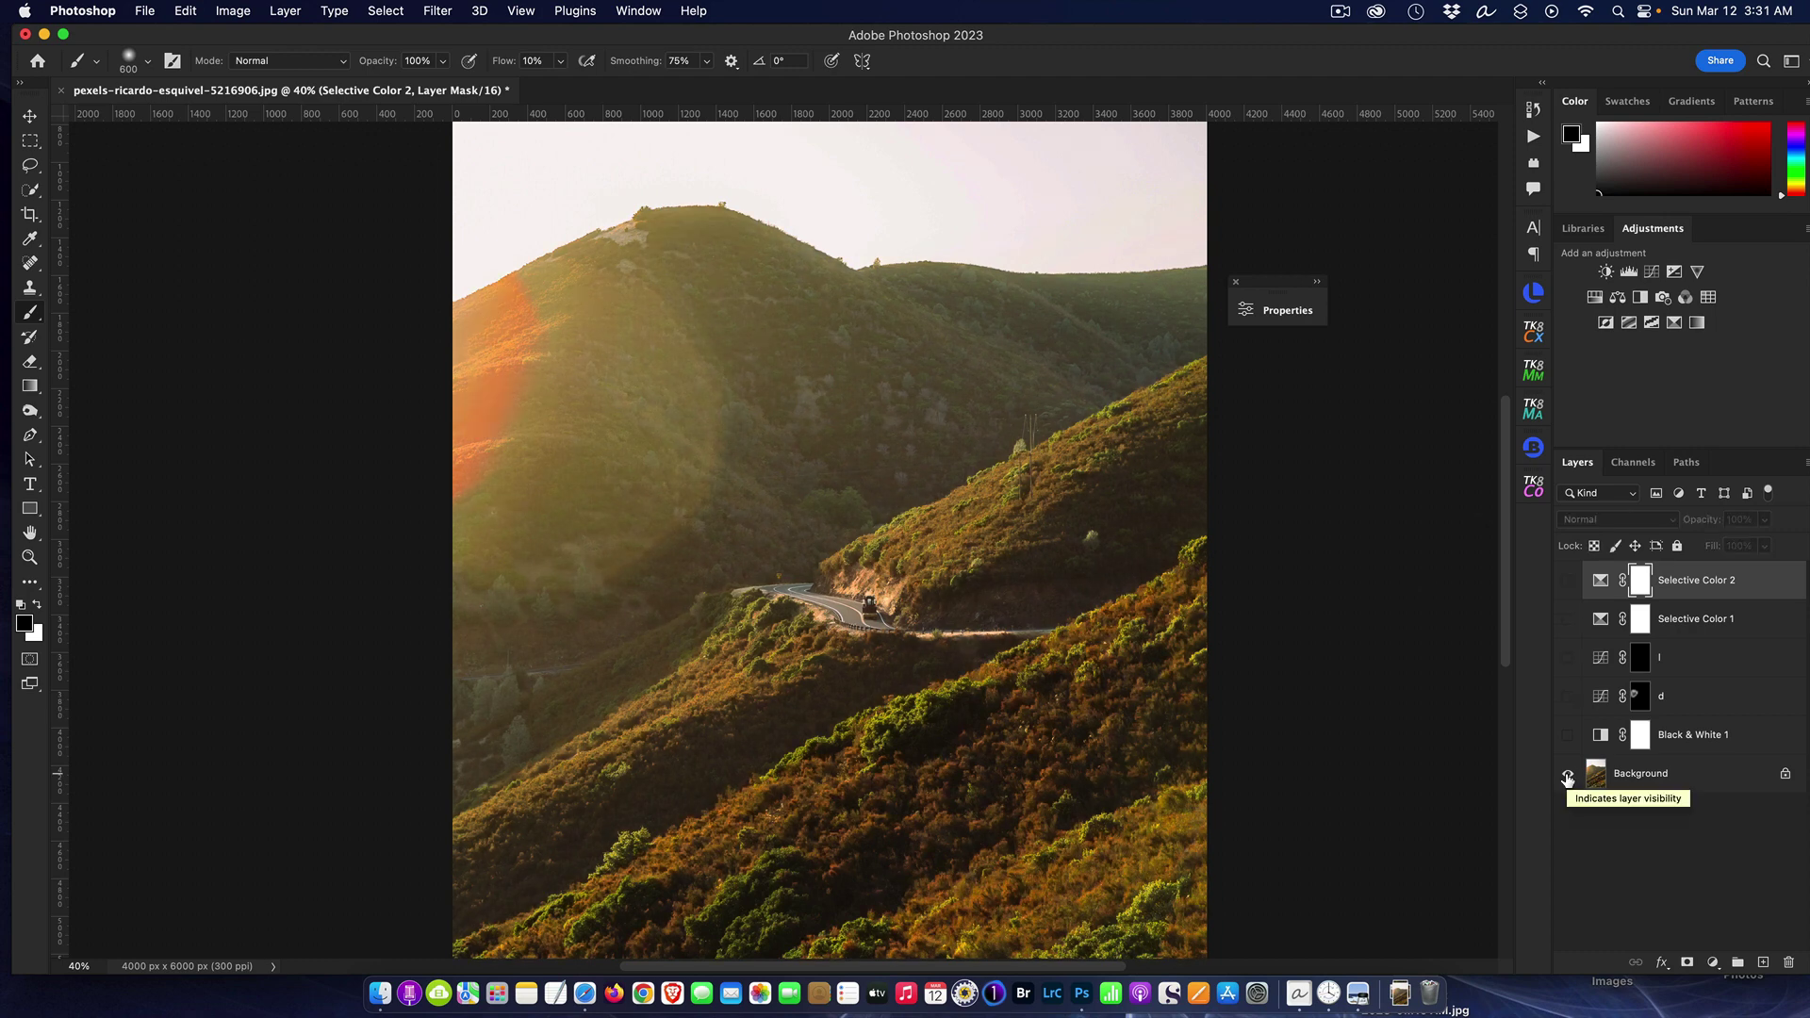
left_click(1568, 774, "alt")
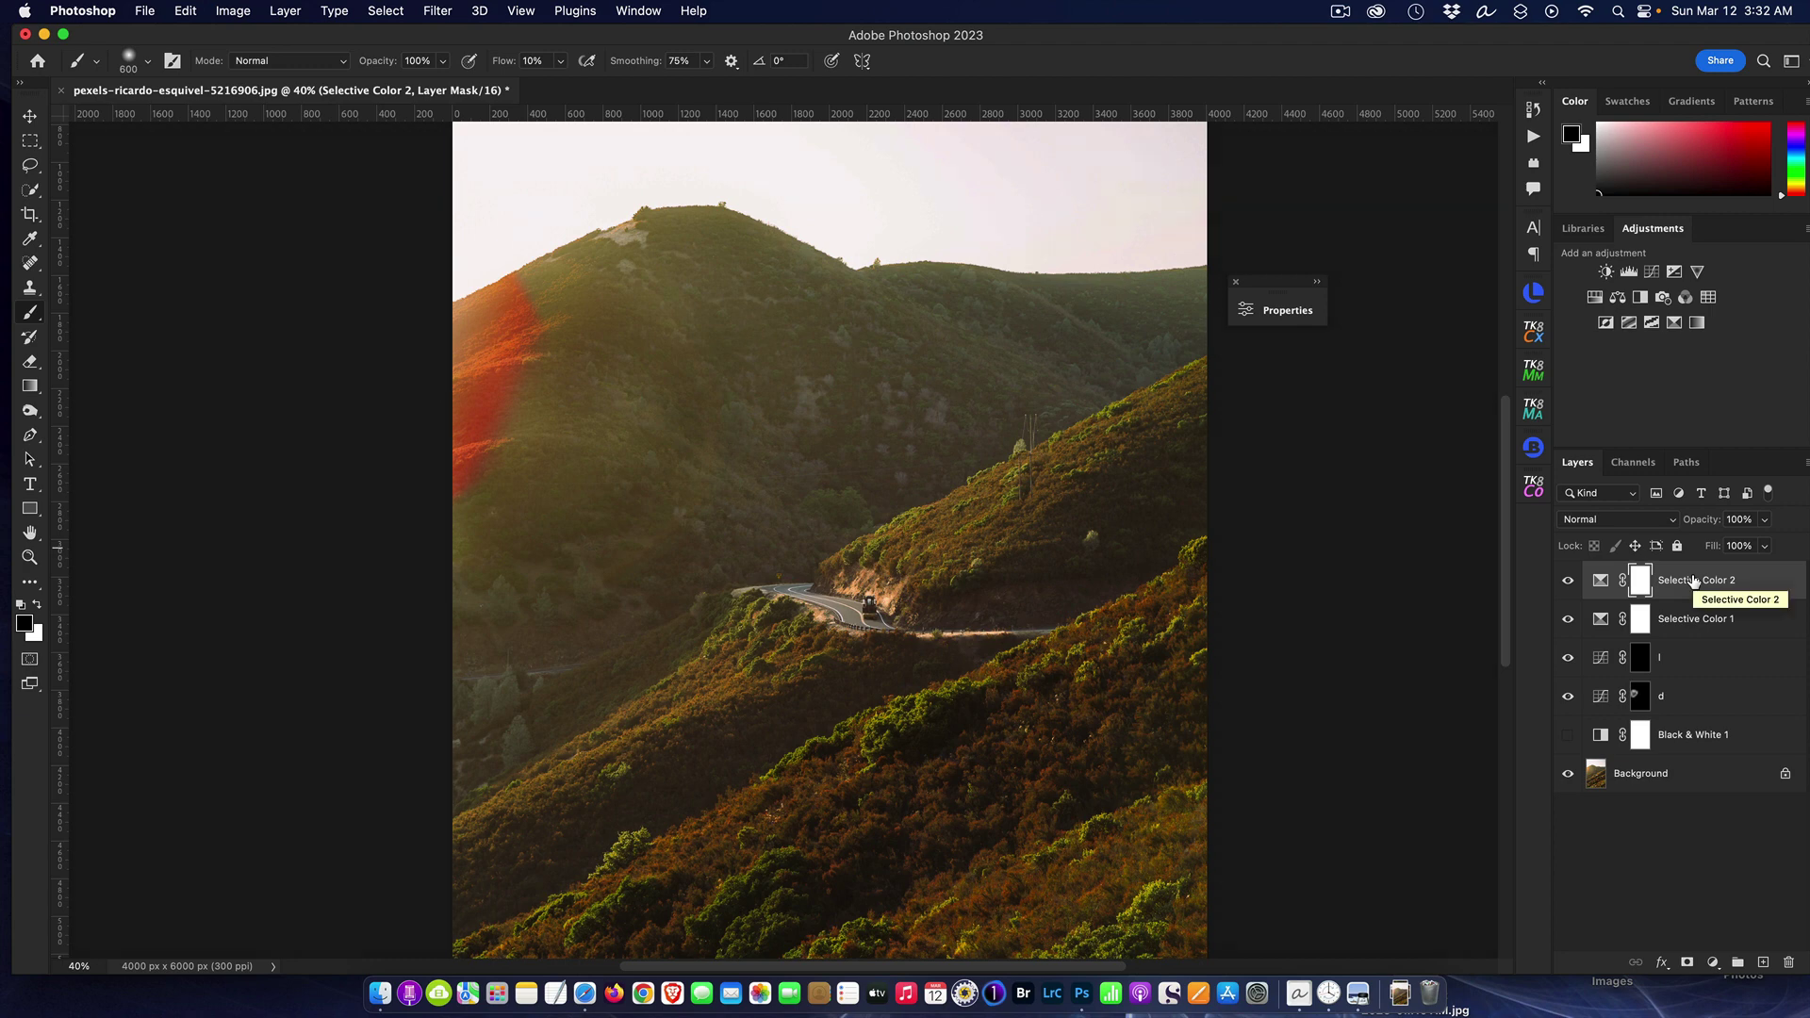
Step: Stamp all visible layers into a new layer above Selective Color 2 and convert it to a smart object
key("super+alt+shift+e")
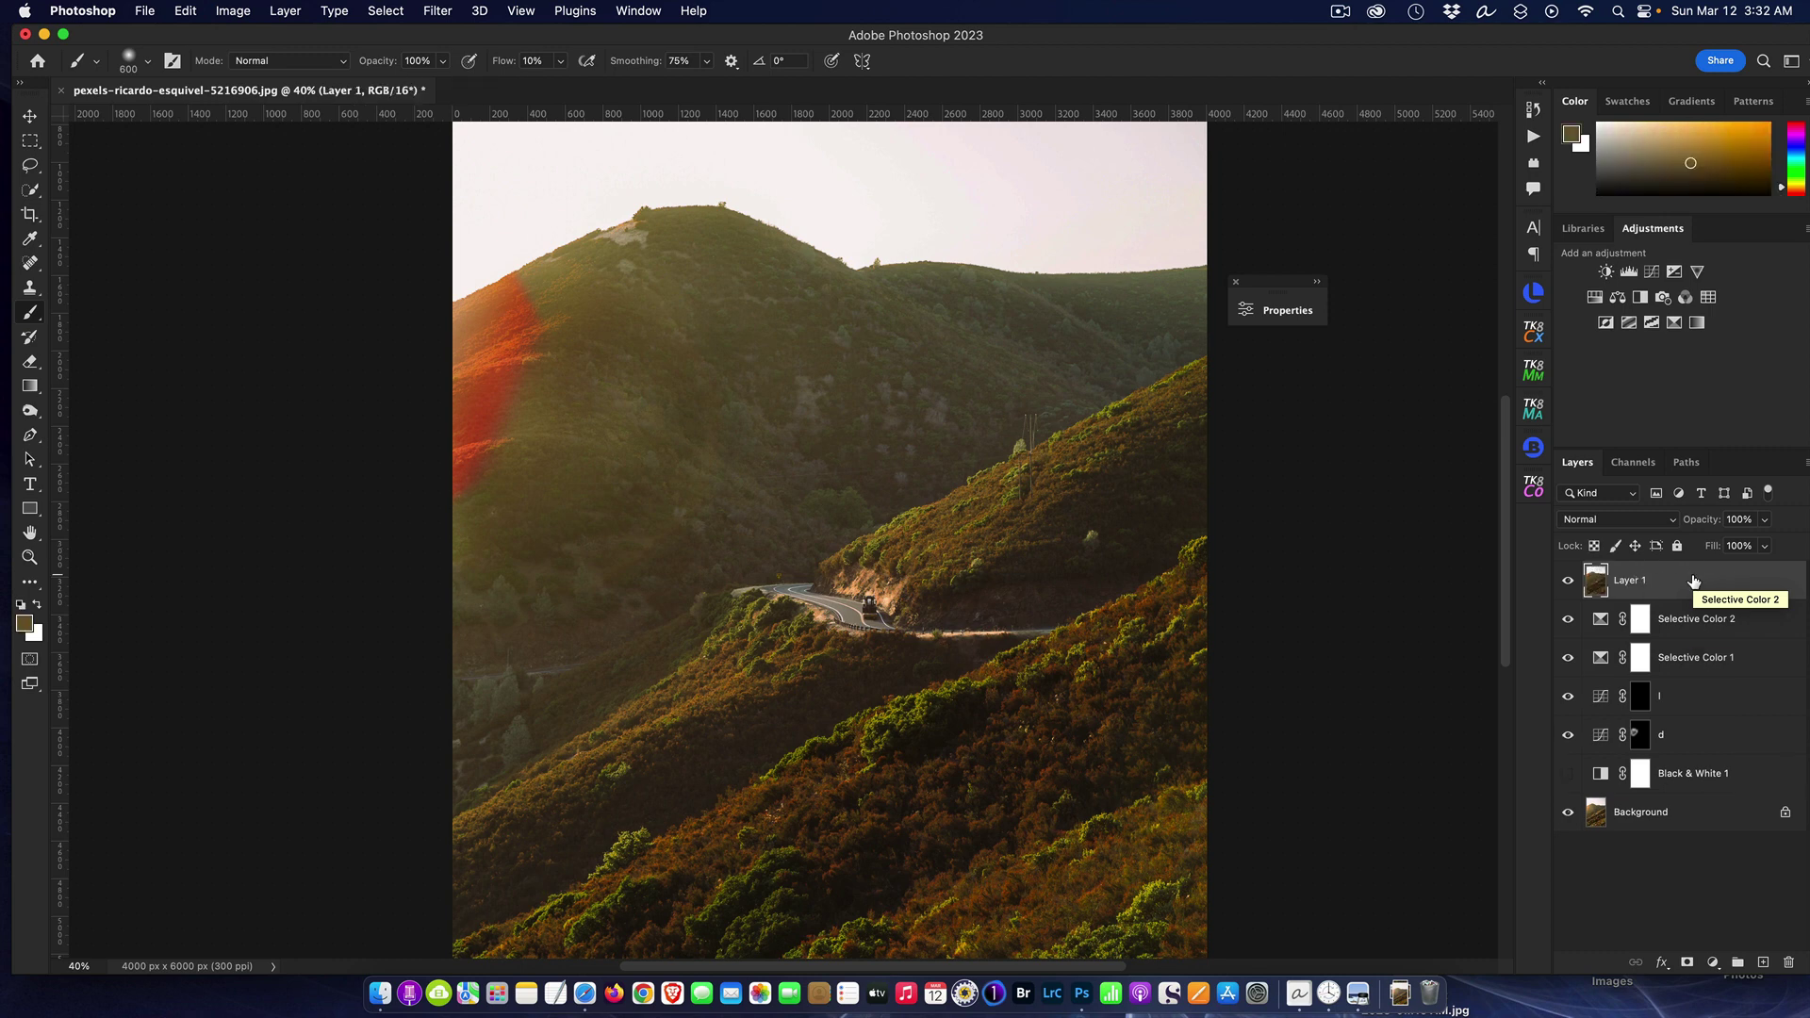
right_click(1595, 583)
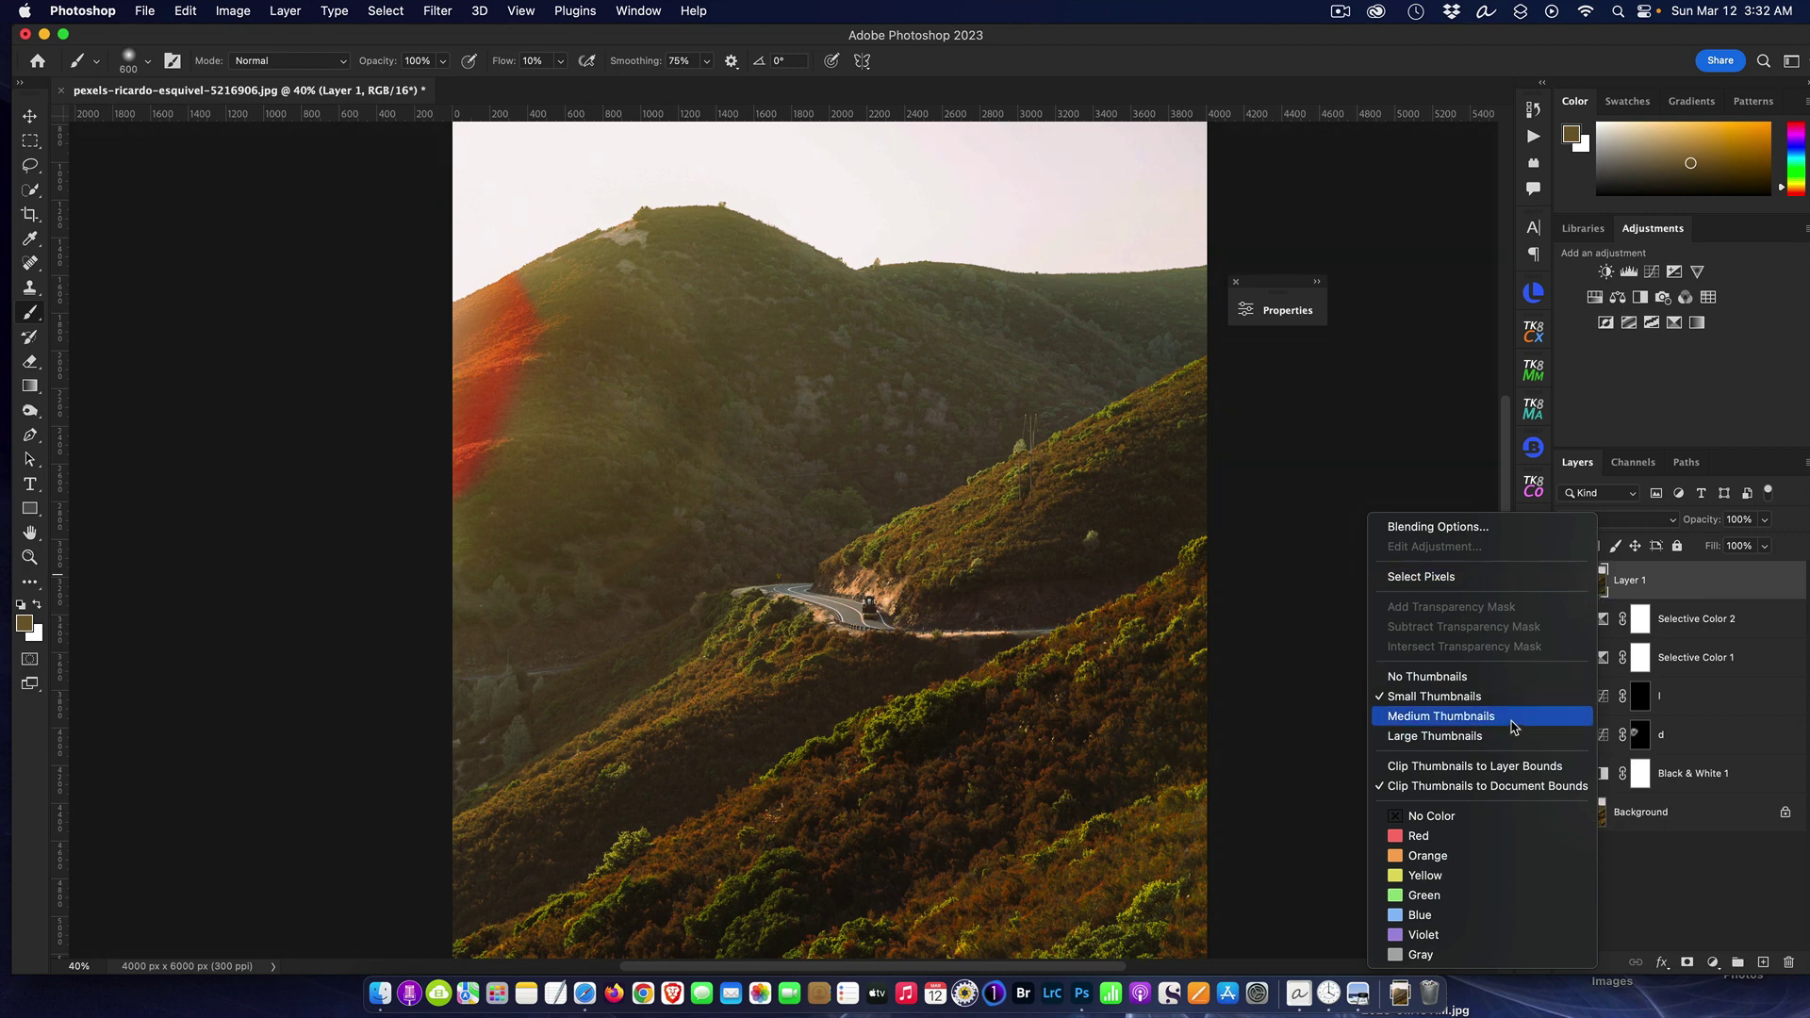
right_click(1718, 582)
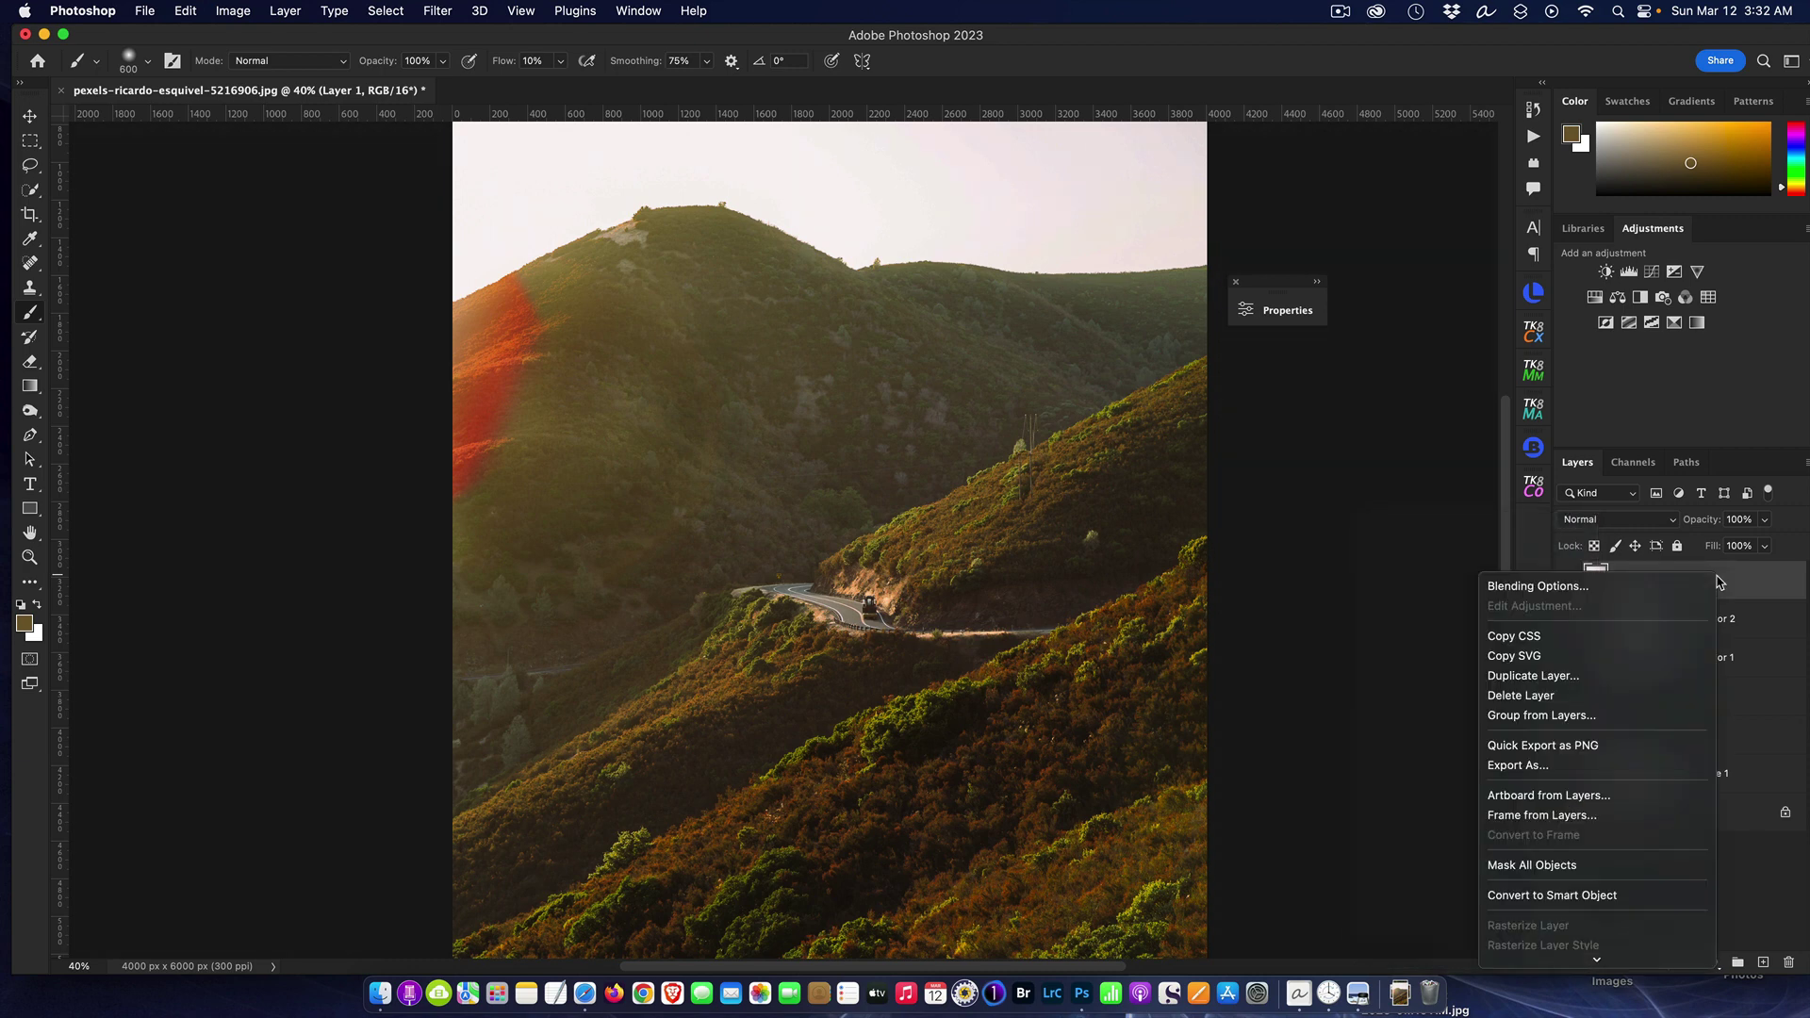
scroll(1588, 890, "down", 3)
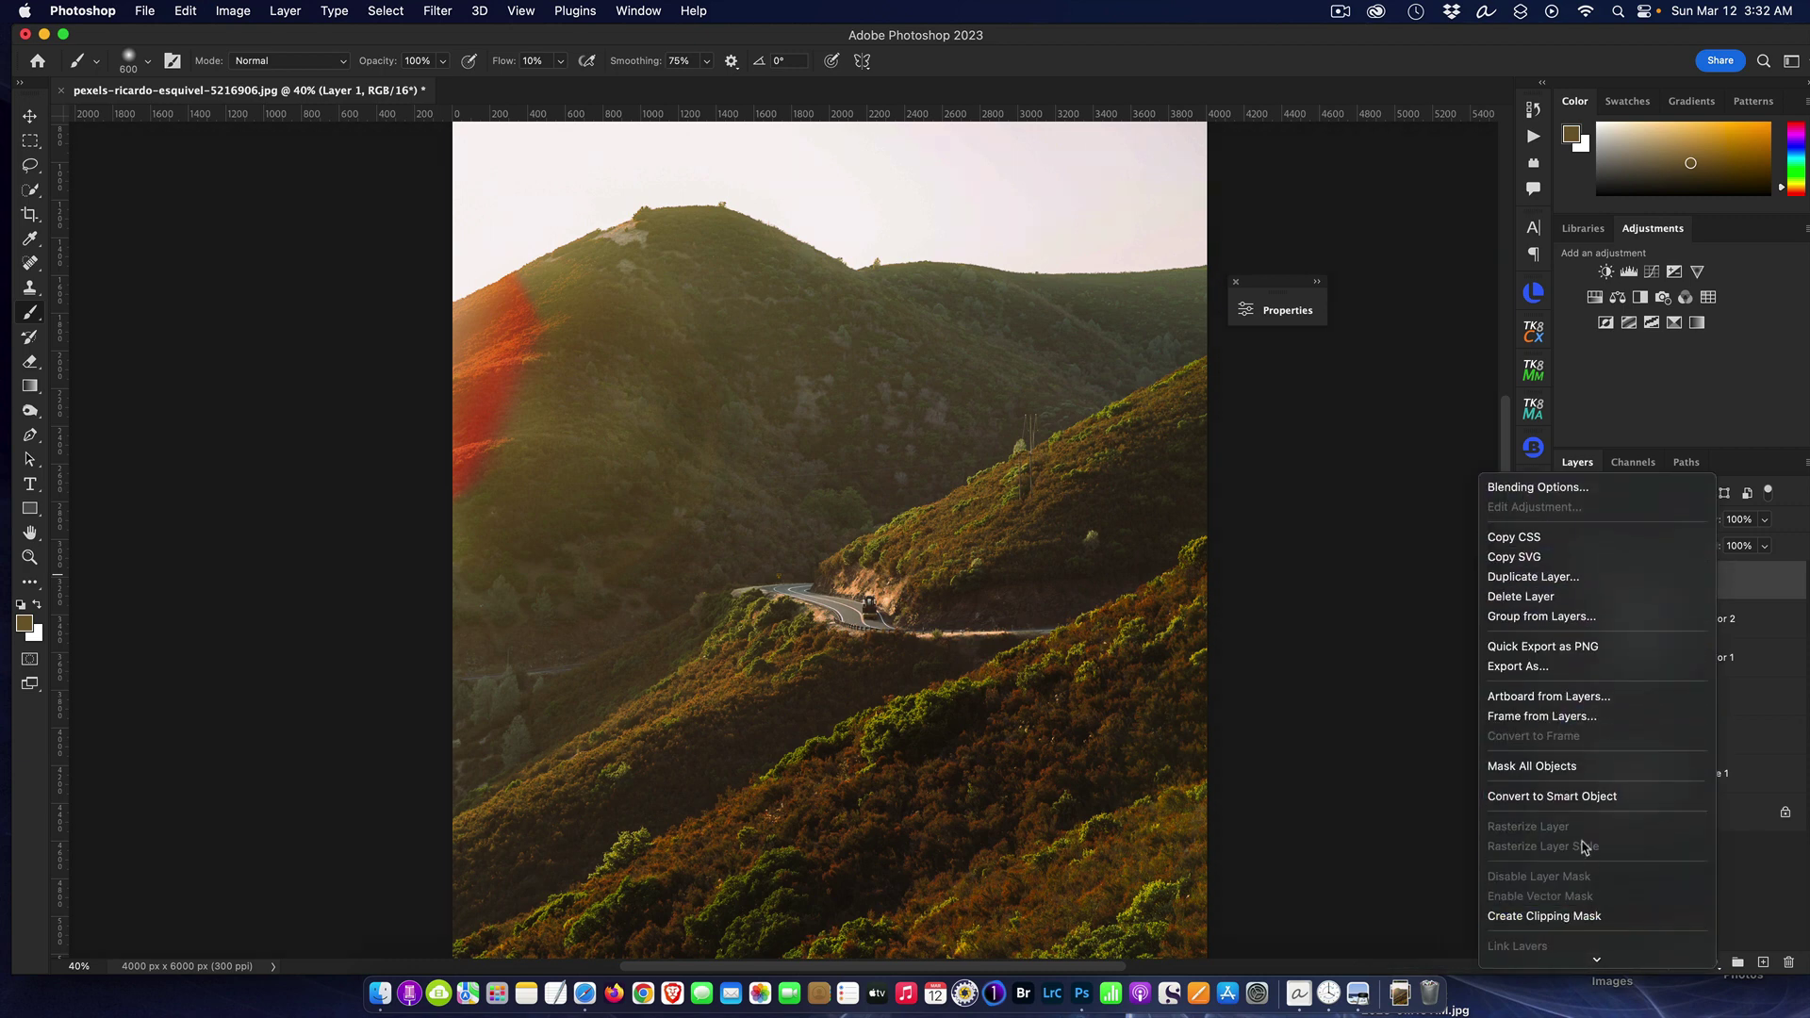
left_click(1606, 795)
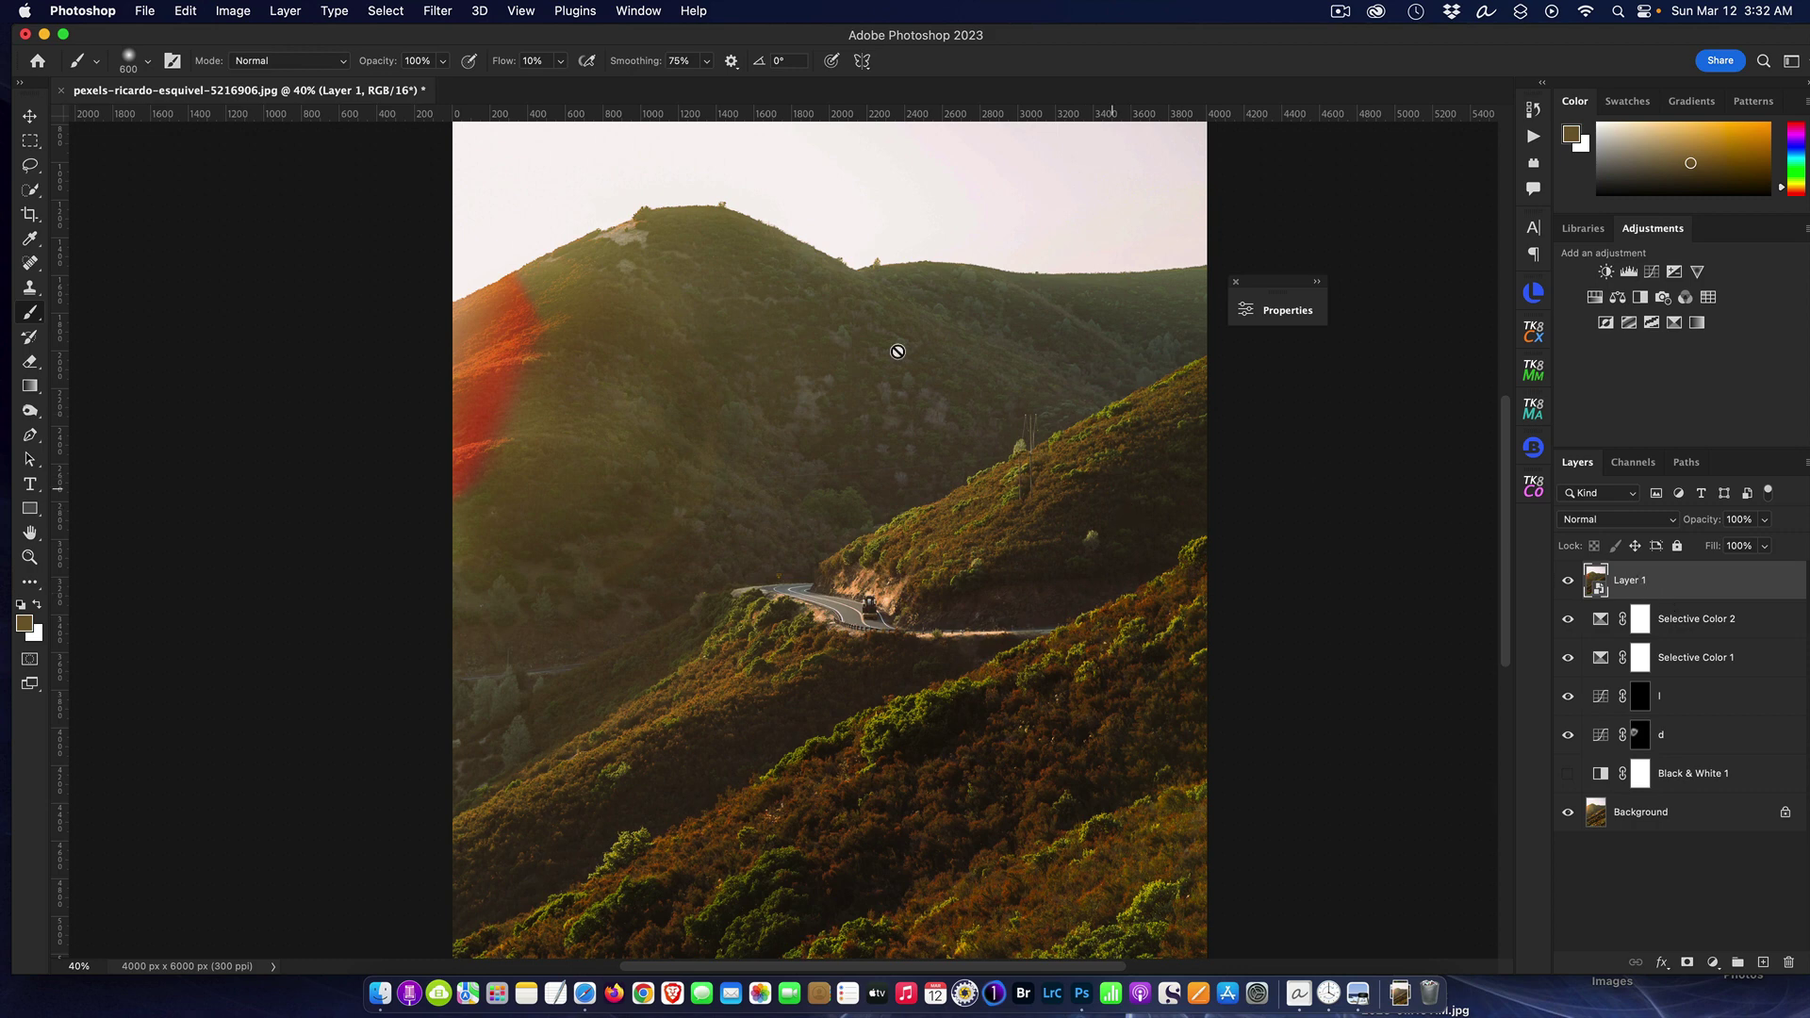
Step: Apply a Camera Raw Filter with Dehaze +35 to the Layer 1 smart object and compare the image with that layer hidden
left_click(439, 9)
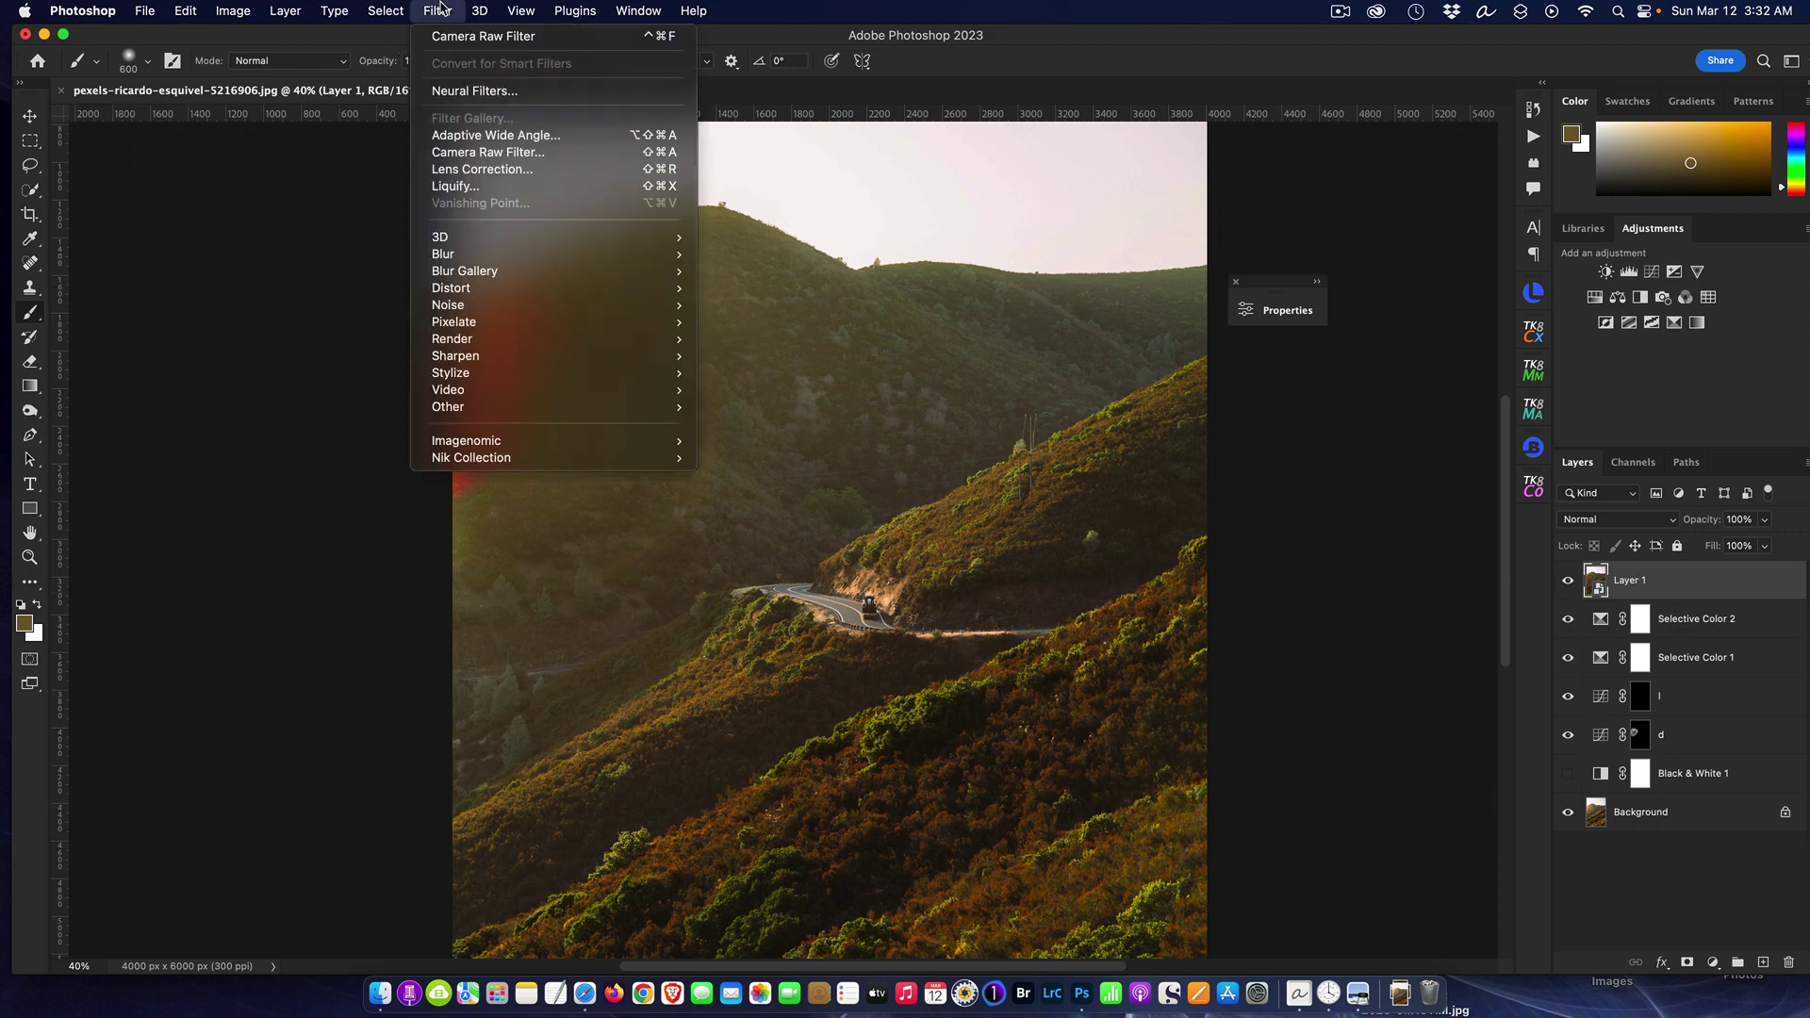
left_click(489, 153)
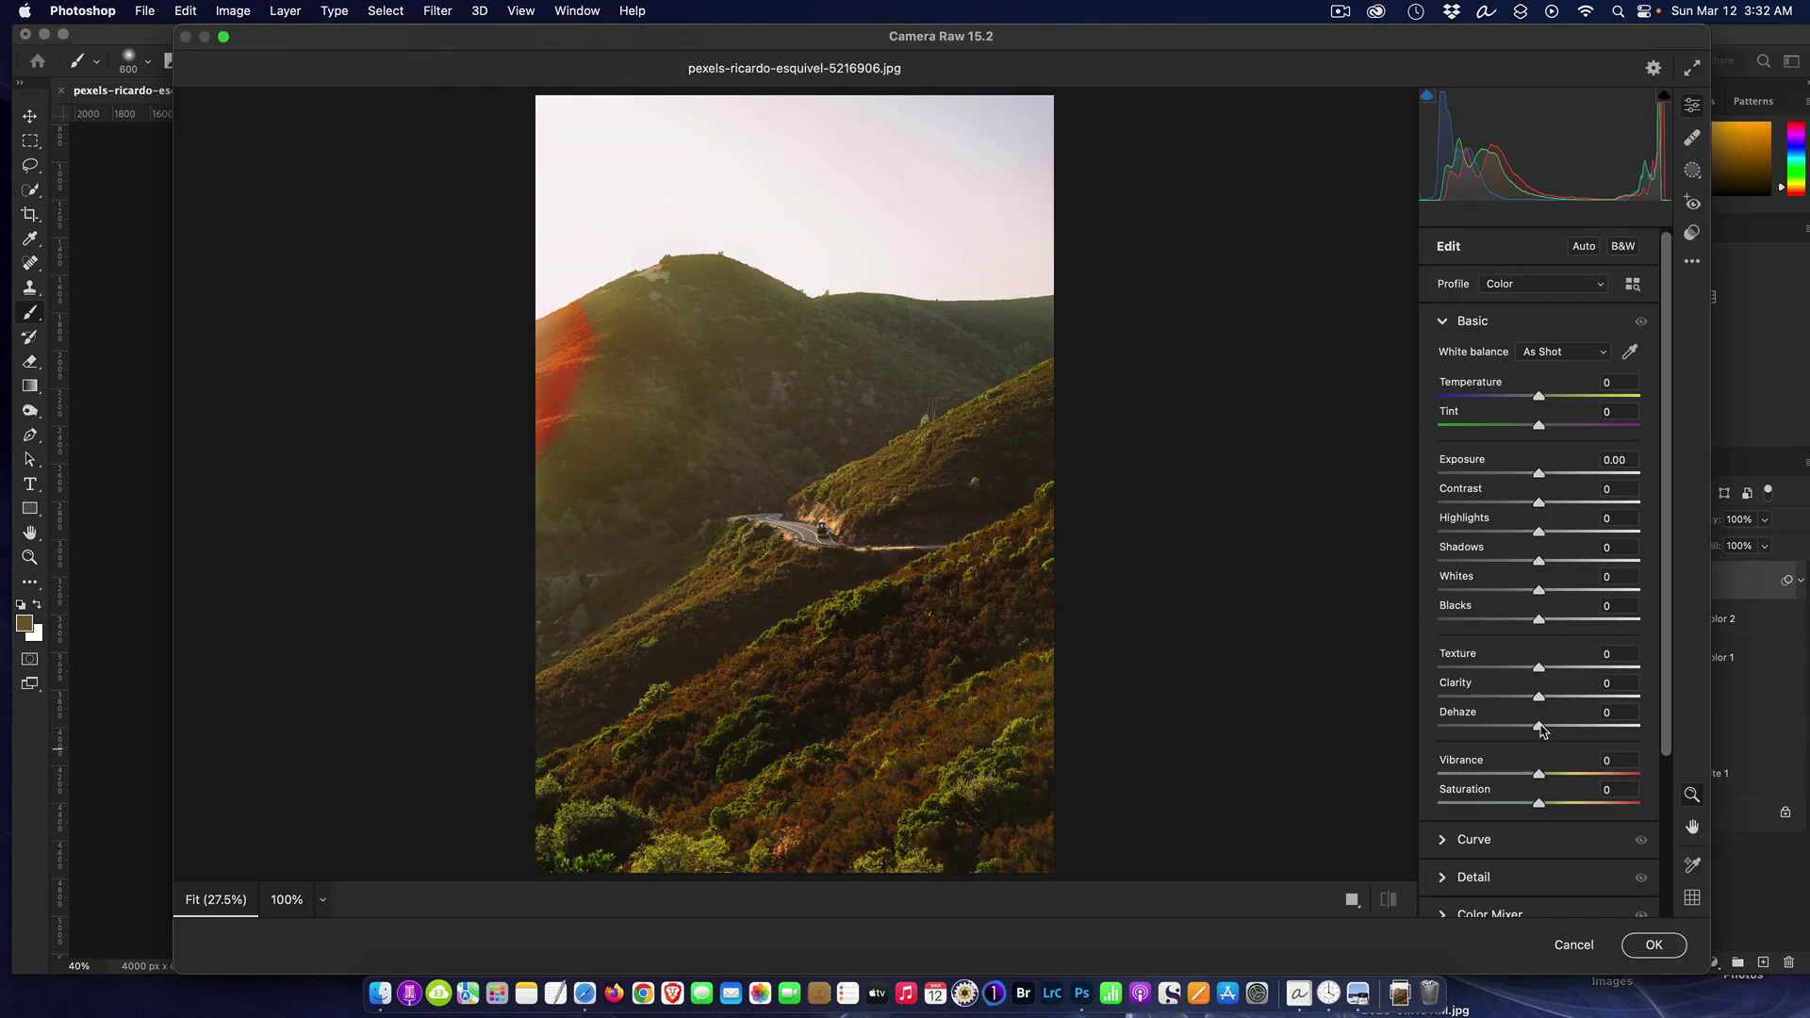
left_click_drag(1540, 727, 1652, 738)
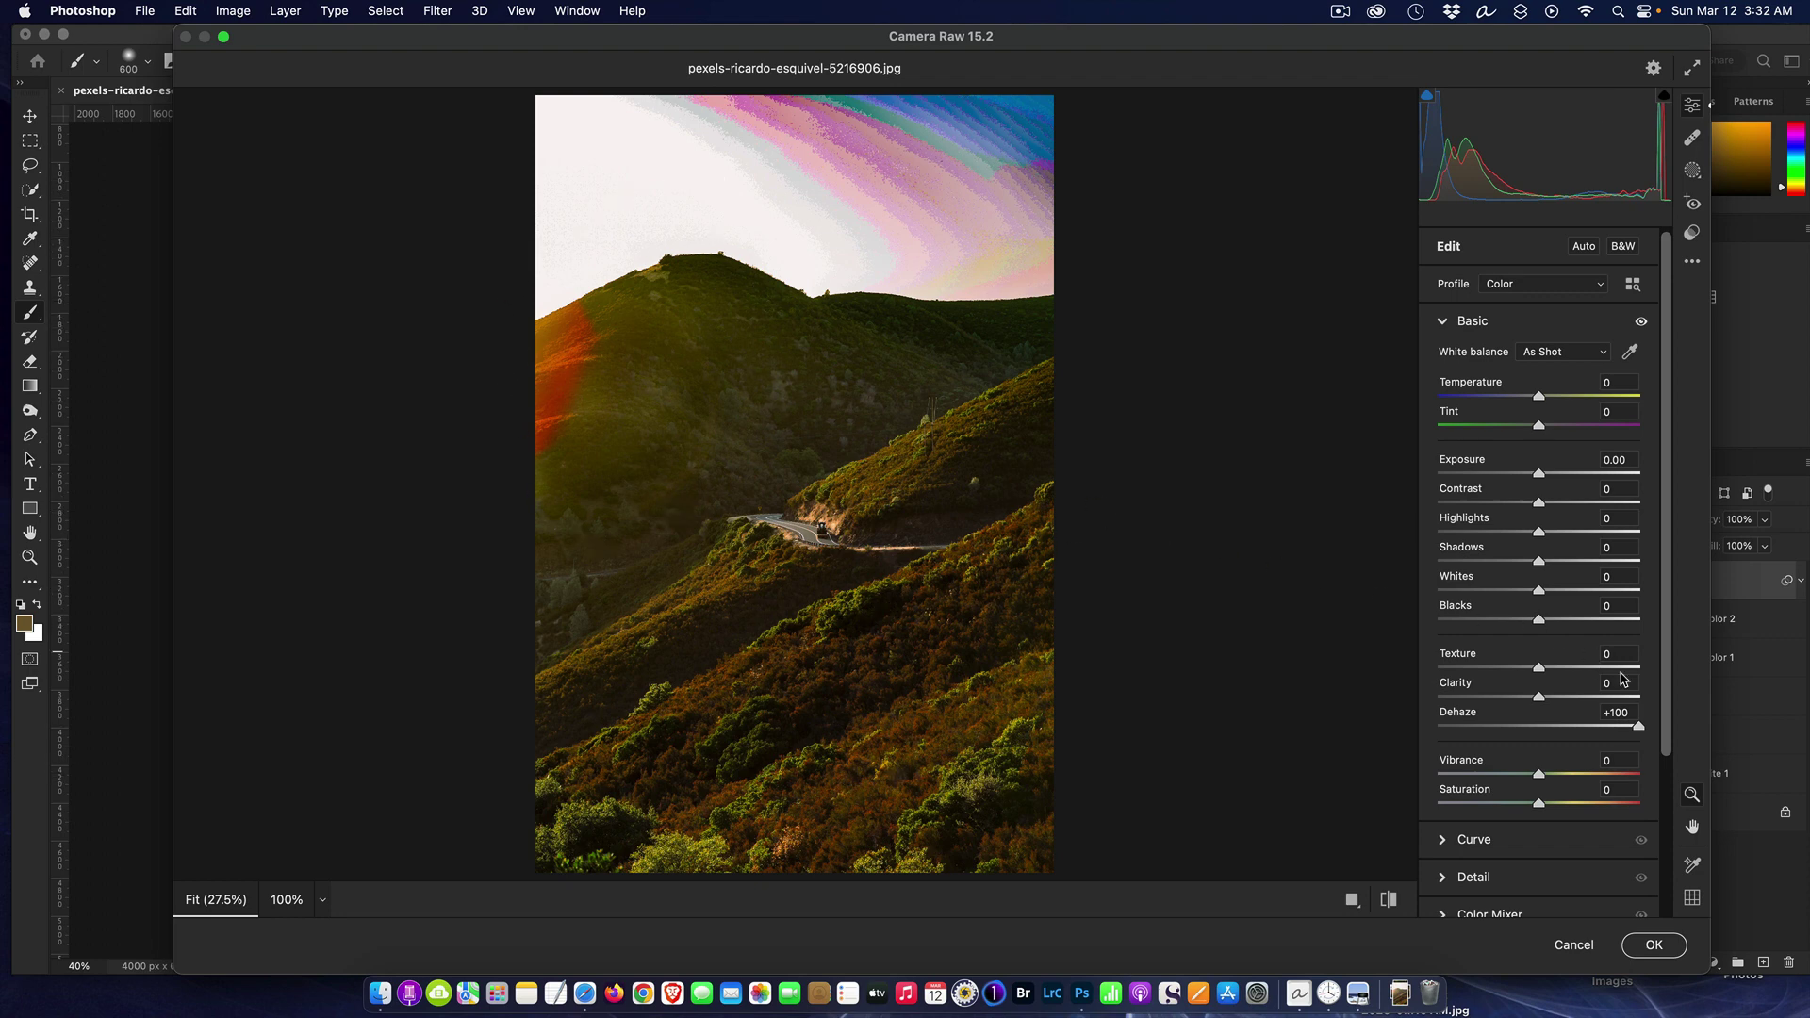
left_click_drag(1642, 727, 1575, 740)
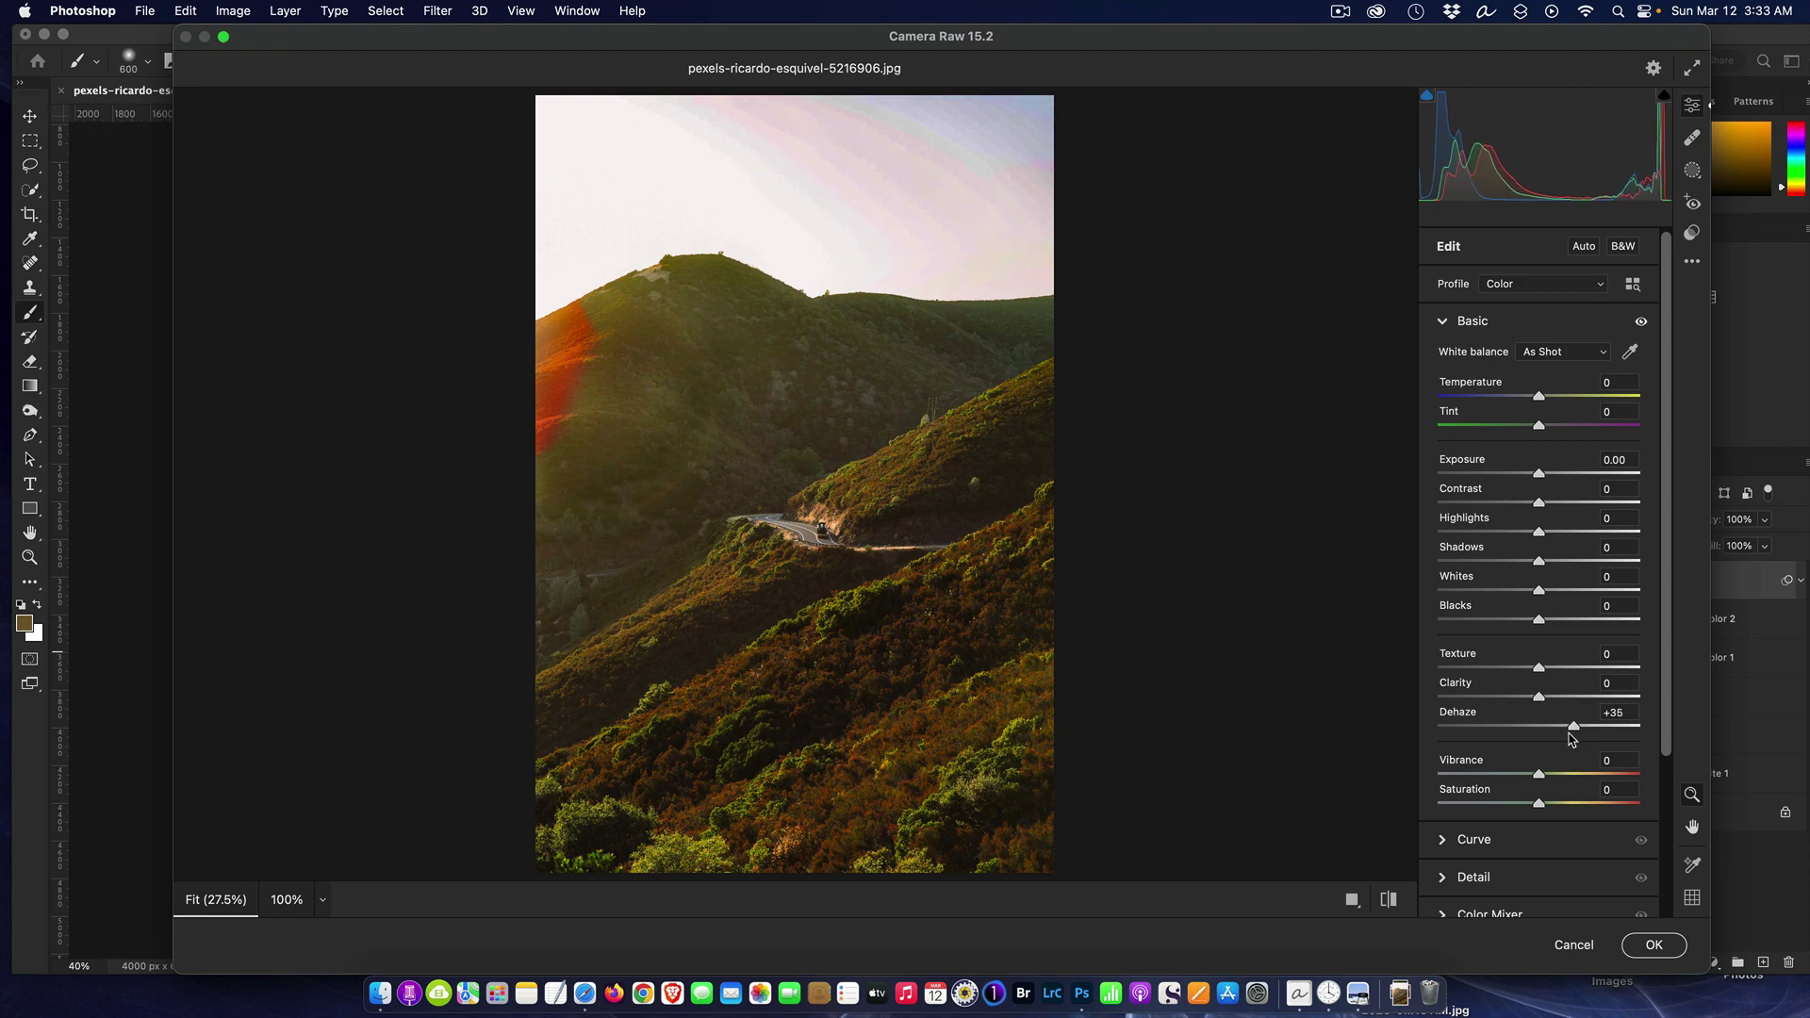
left_click(1675, 943)
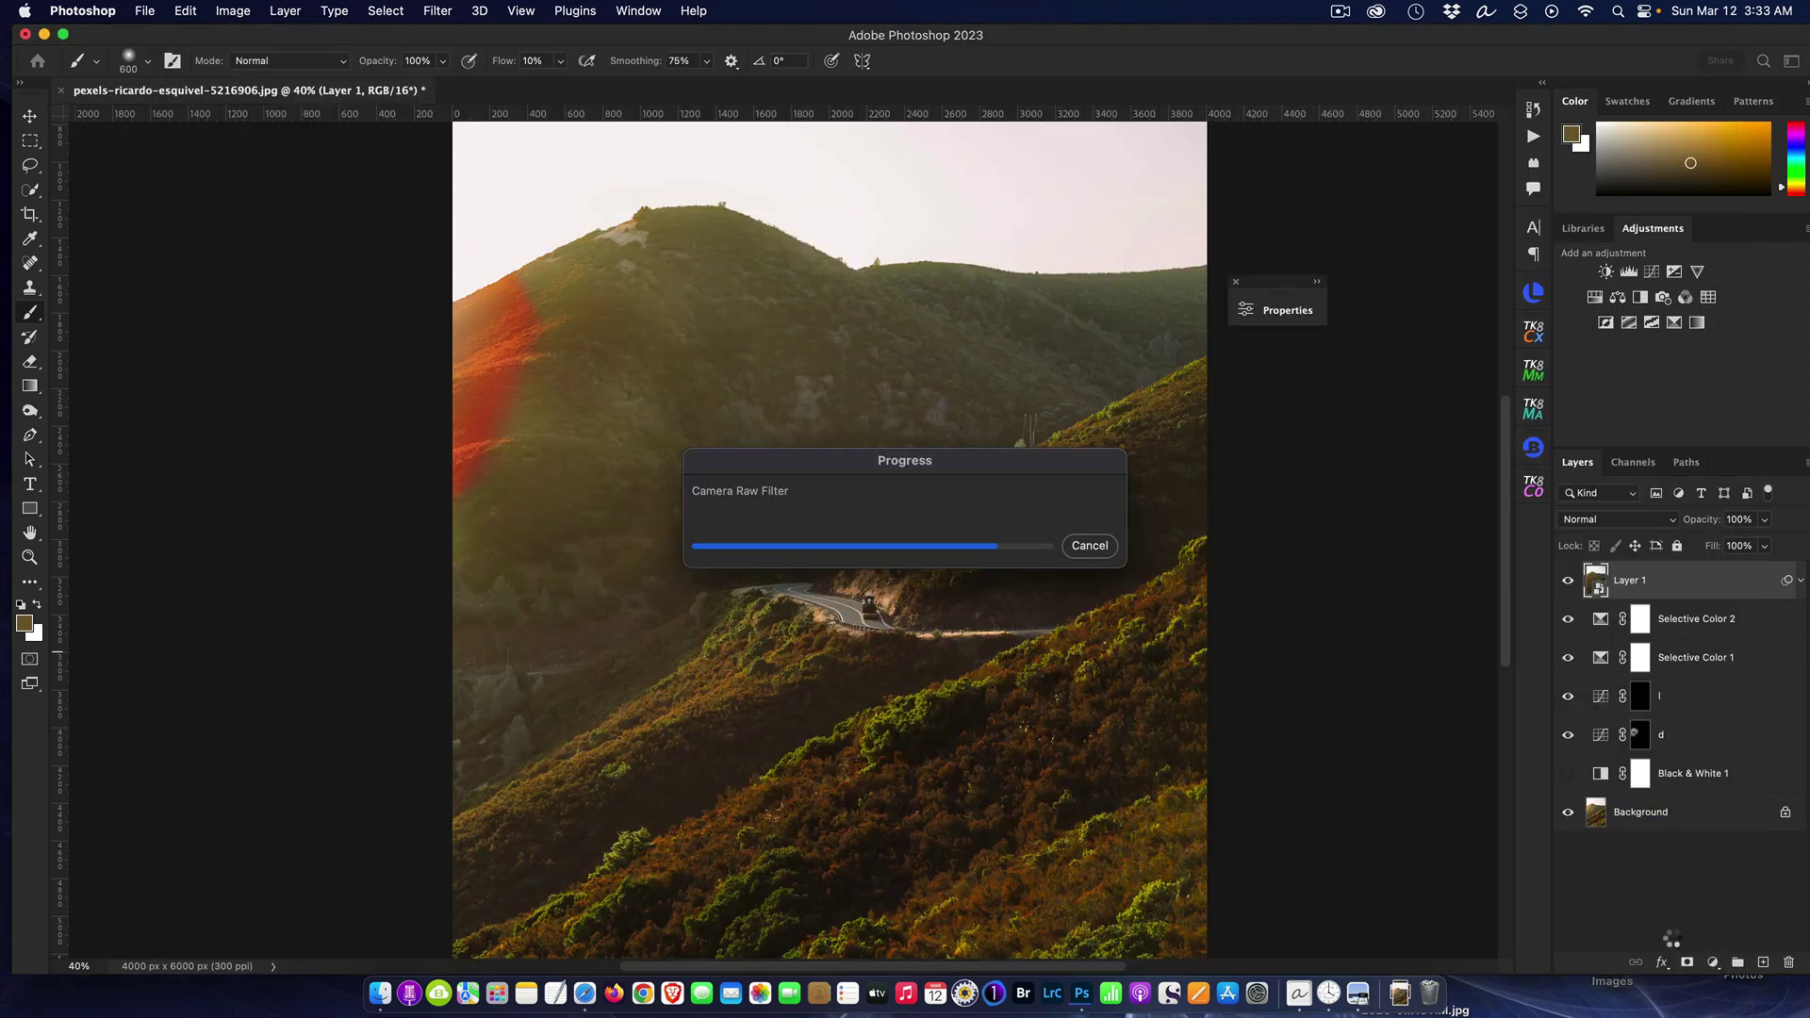
left_click(1561, 587)
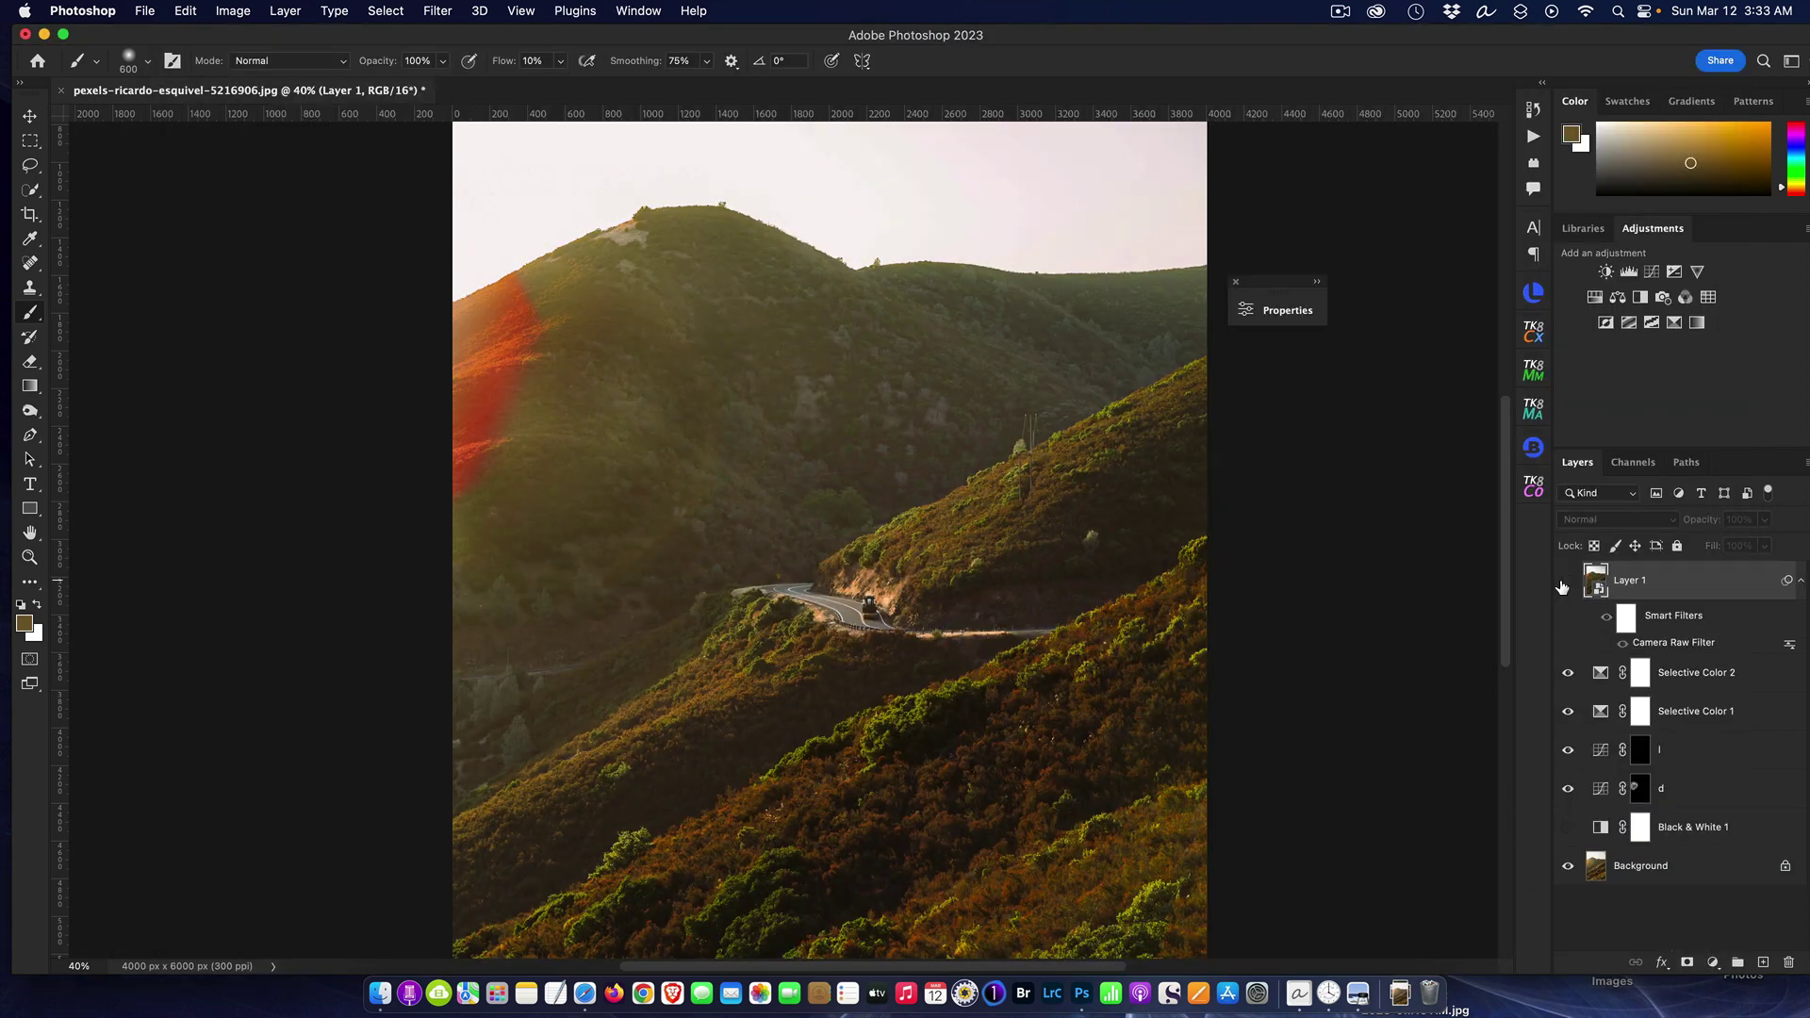
left_click(1561, 588)
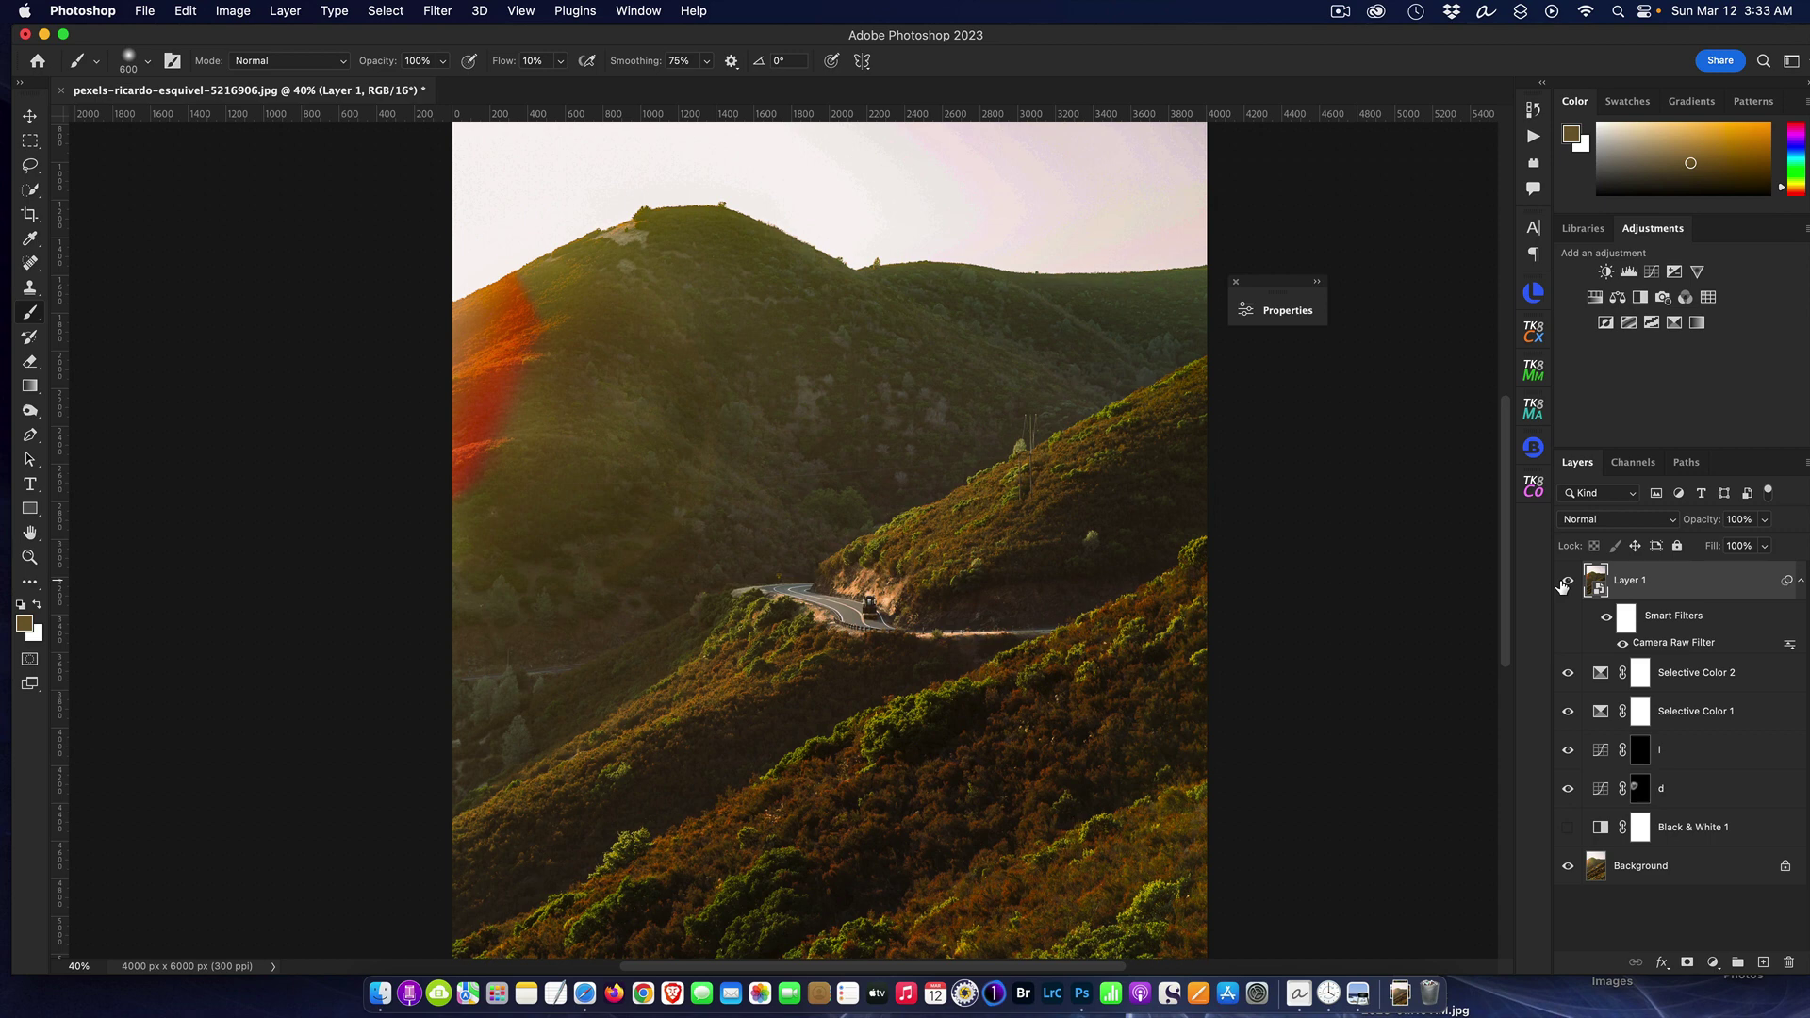
left_click(1561, 587)
left_click(1561, 587)
Step: Paint over the red lens flare on the hillside on a new layer above Layer 1, using a colour sampled from the hill
left_click(1762, 963)
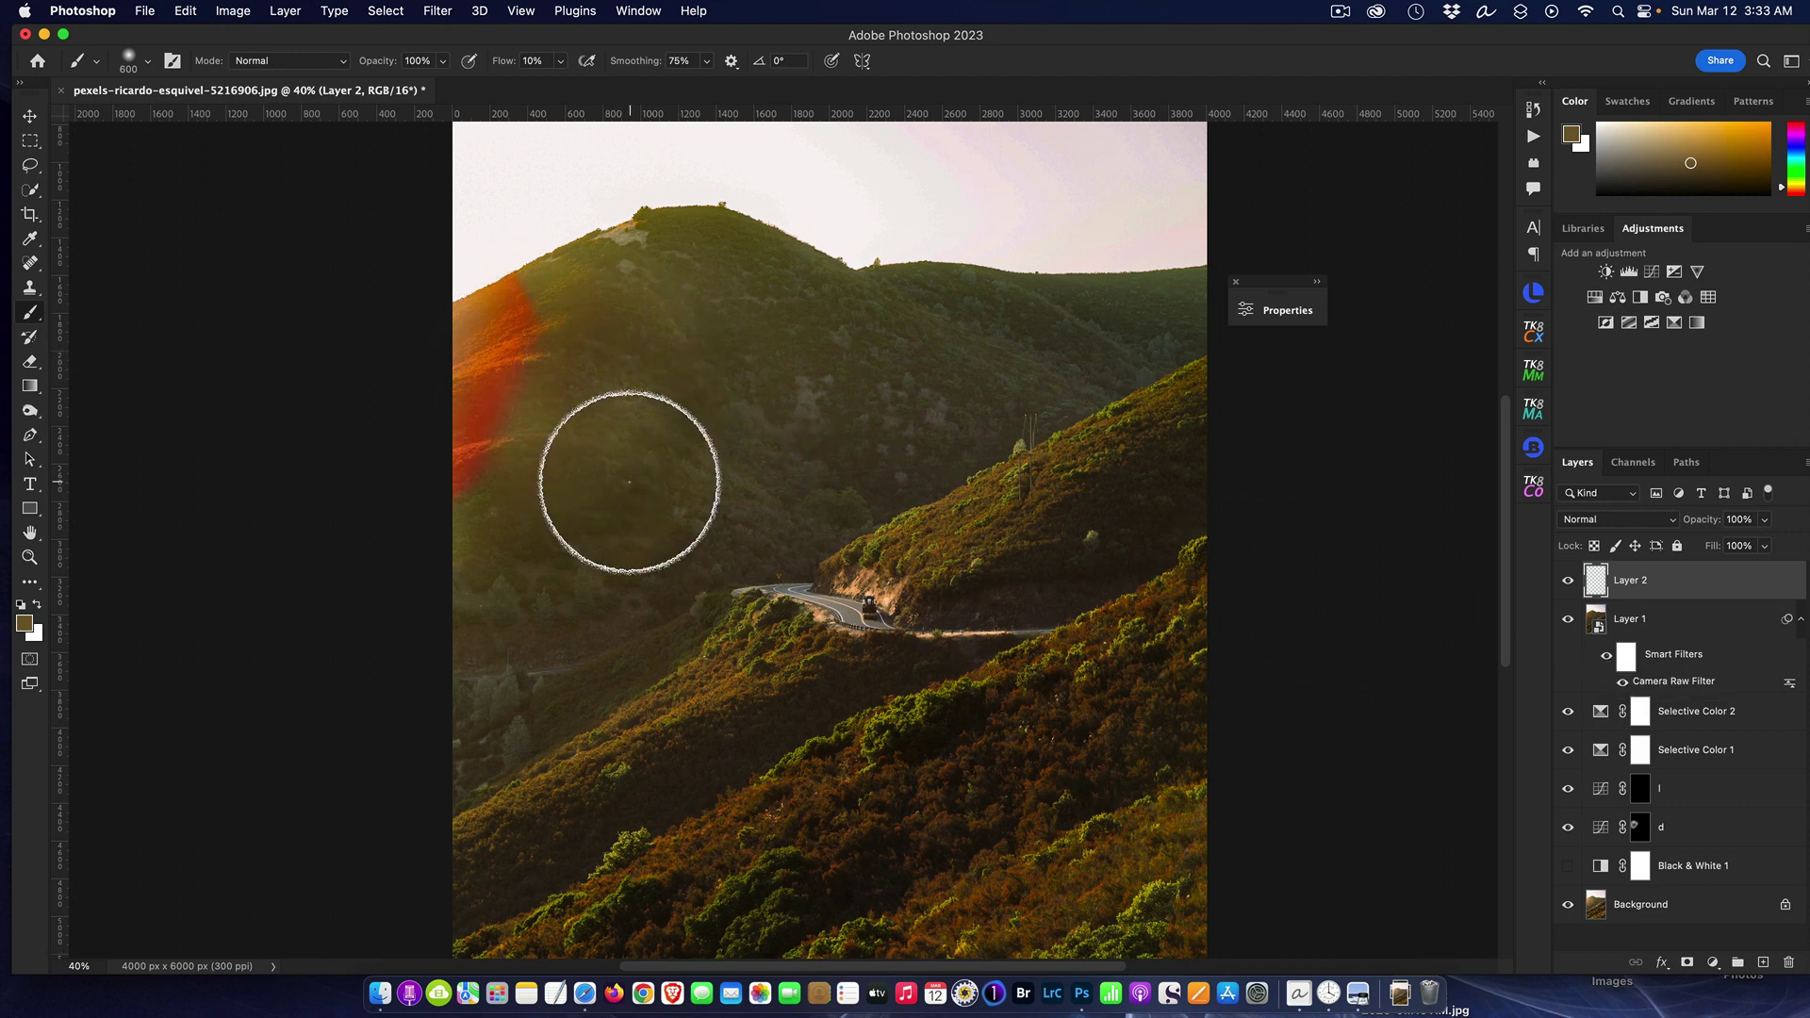
left_click(34, 239)
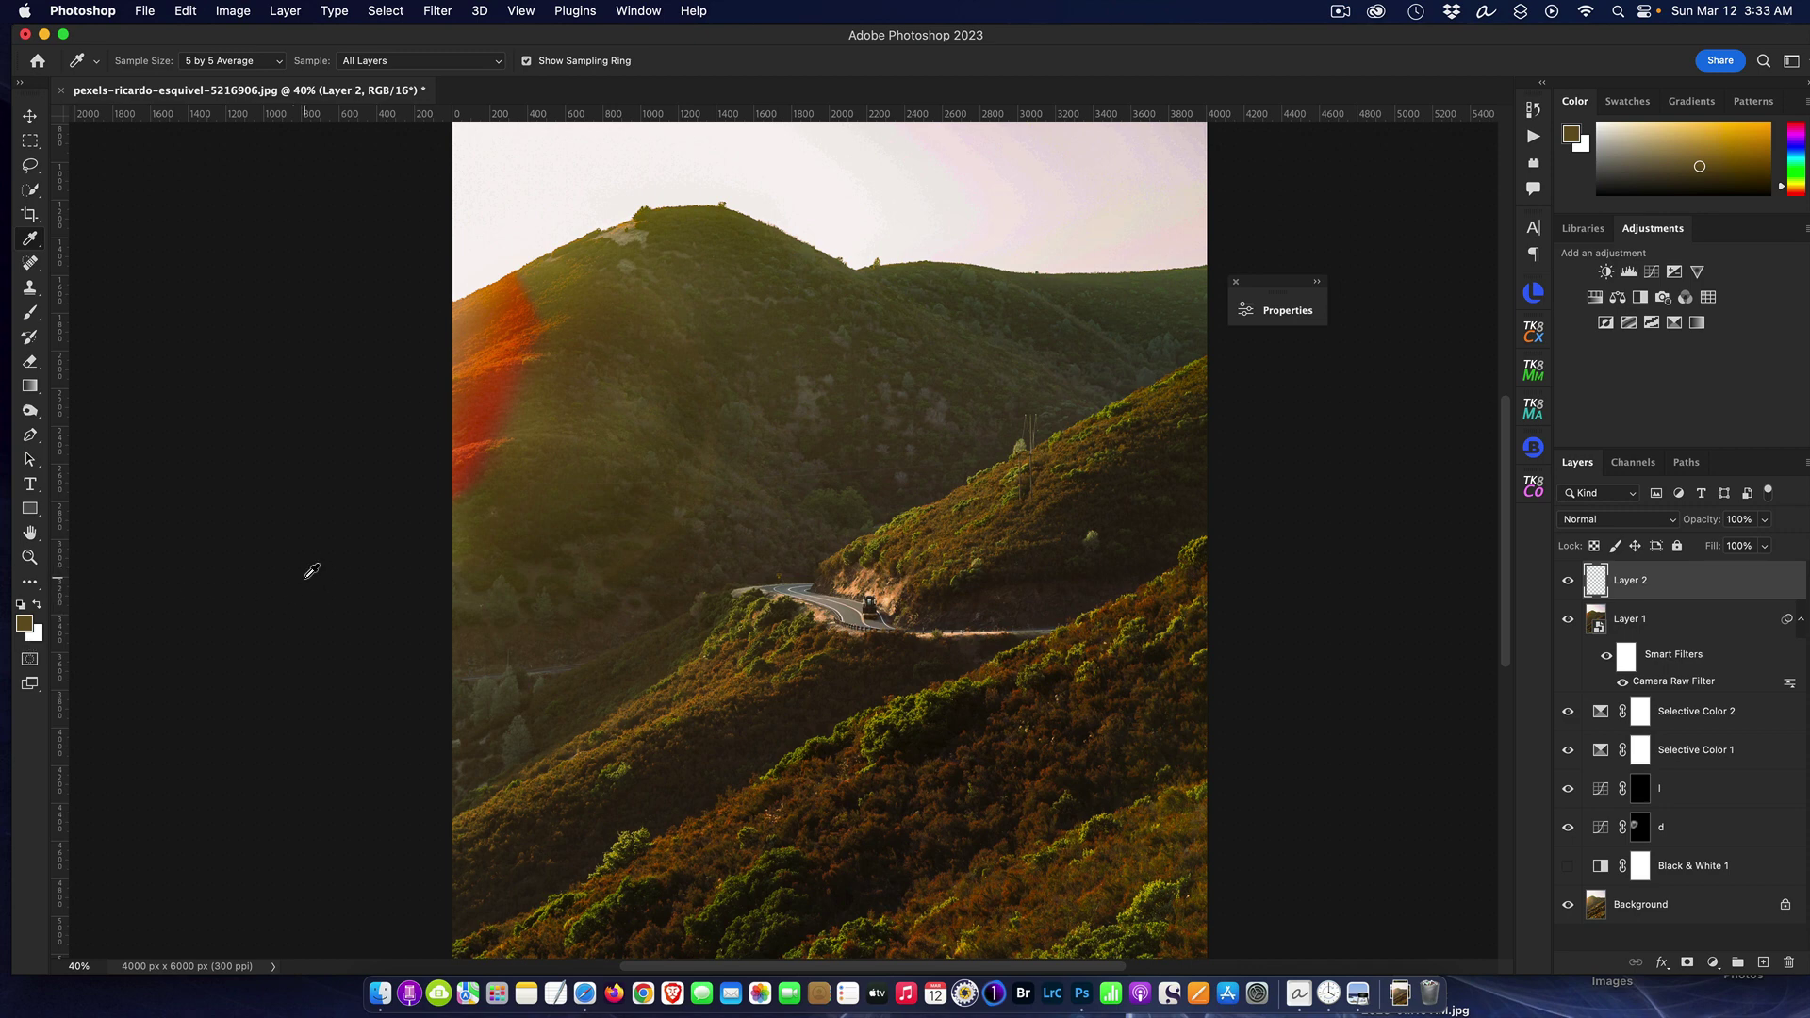
left_click(29, 315)
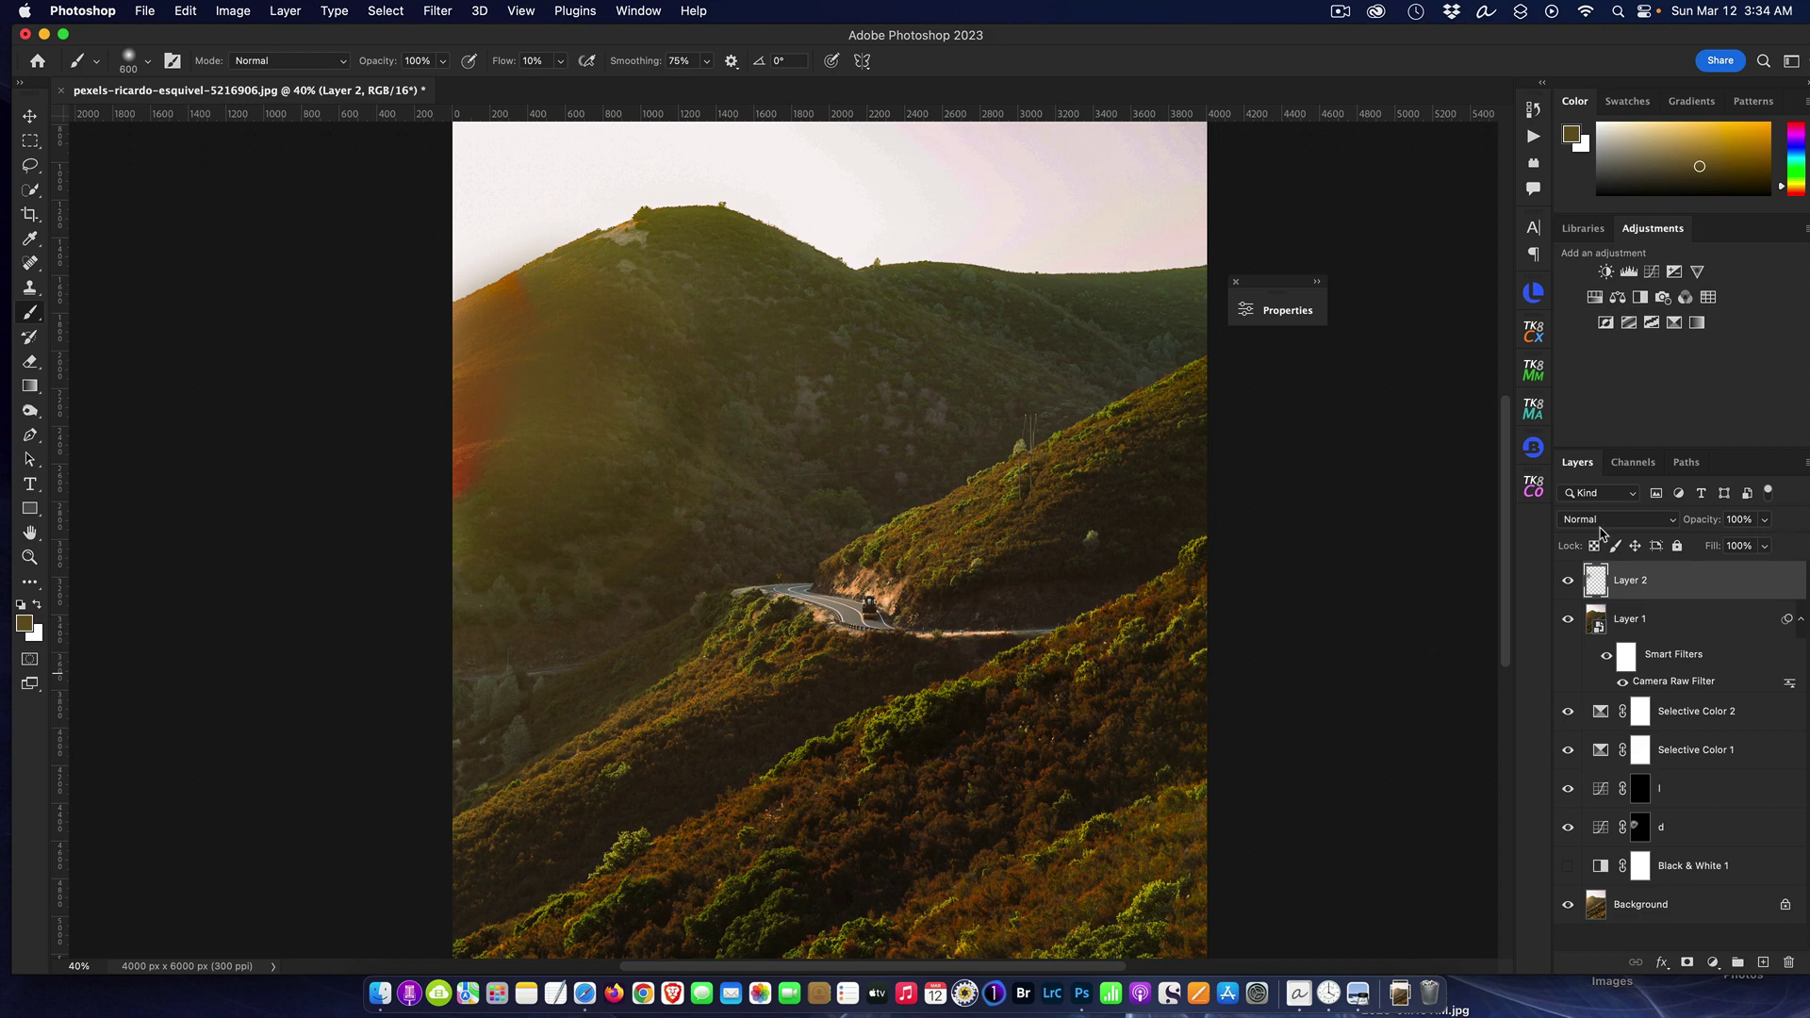
Step: Set the painted layer's blend mode to Color and compare the result with the layer hidden and with the Background alone
left_click(1634, 527)
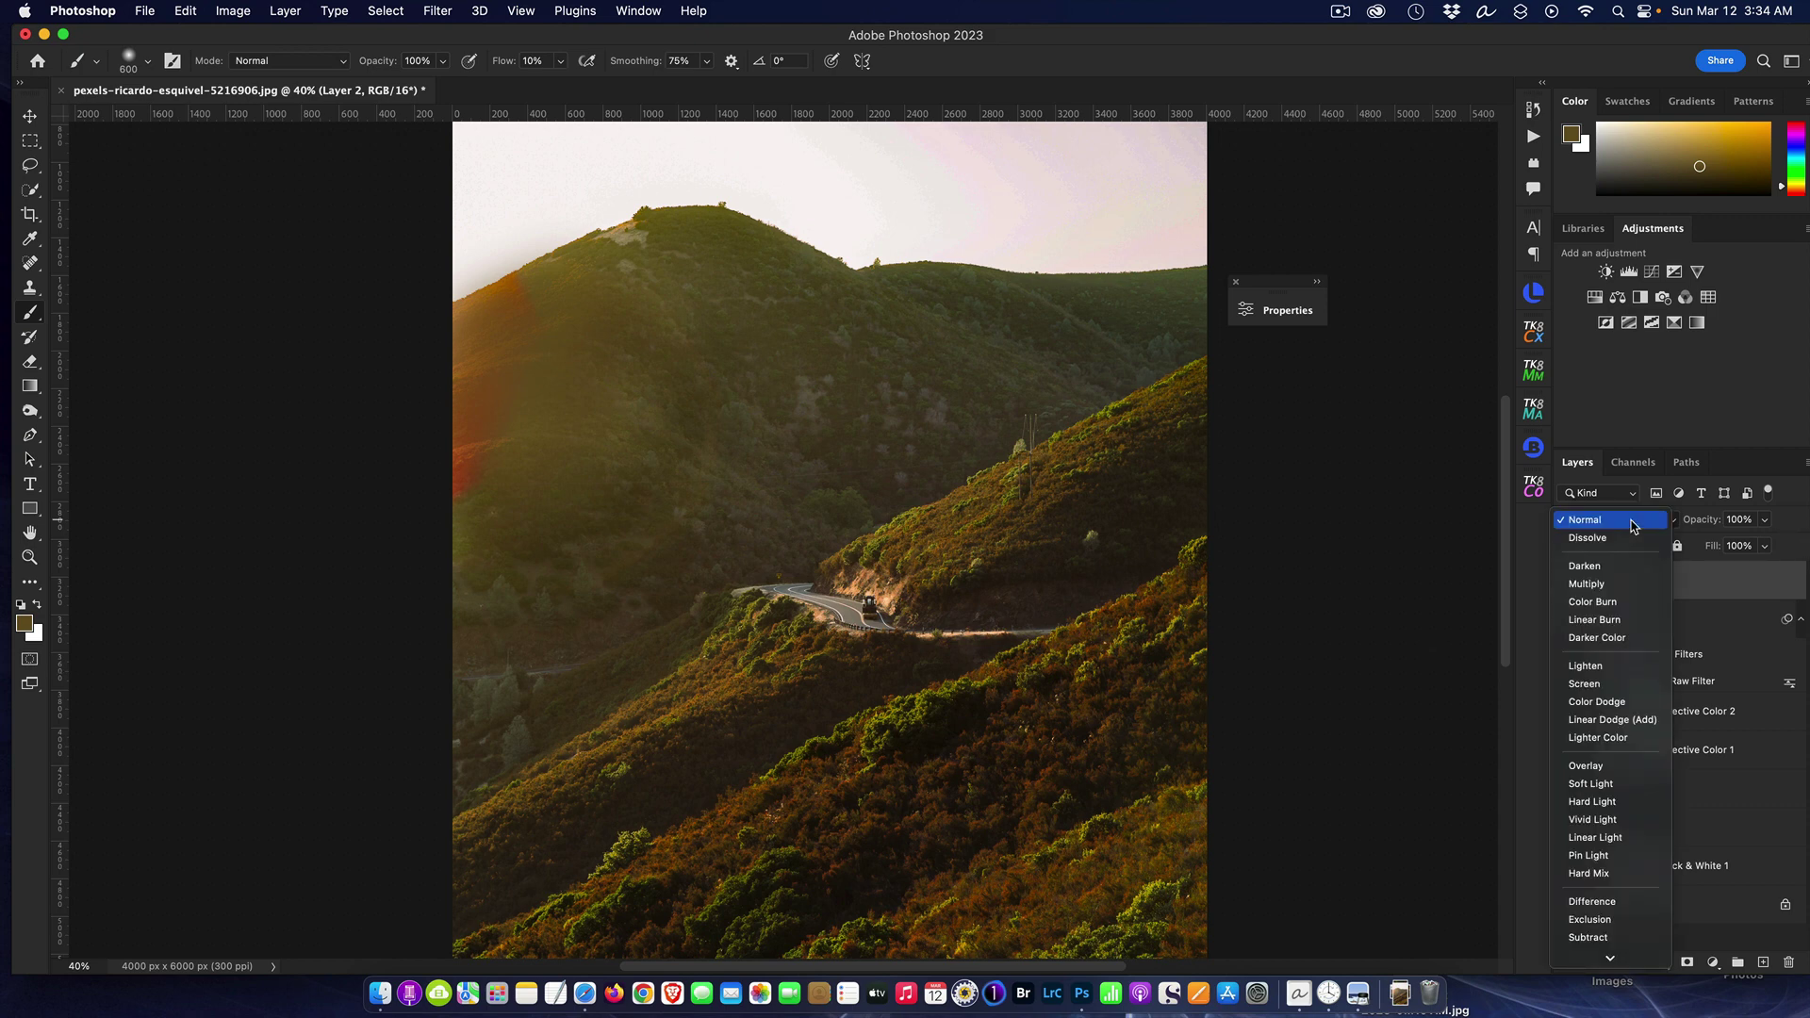
scroll(1603, 660, "down", 3)
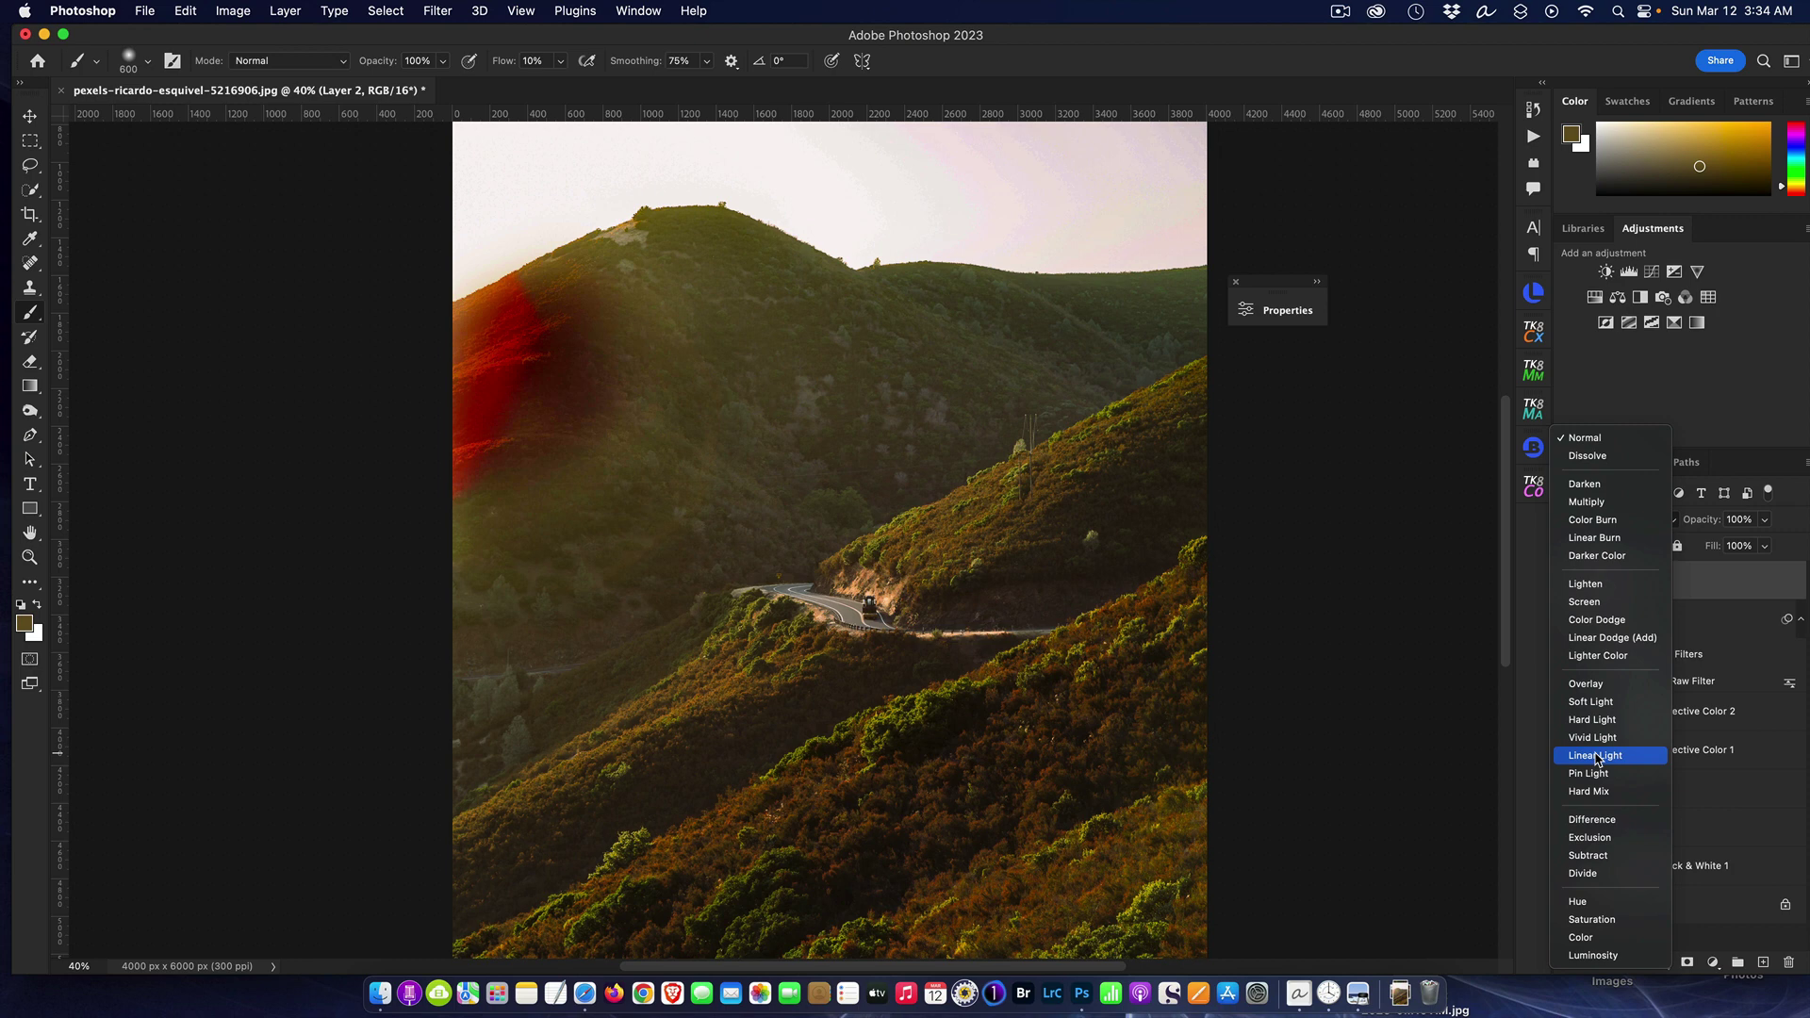
left_click(1596, 940)
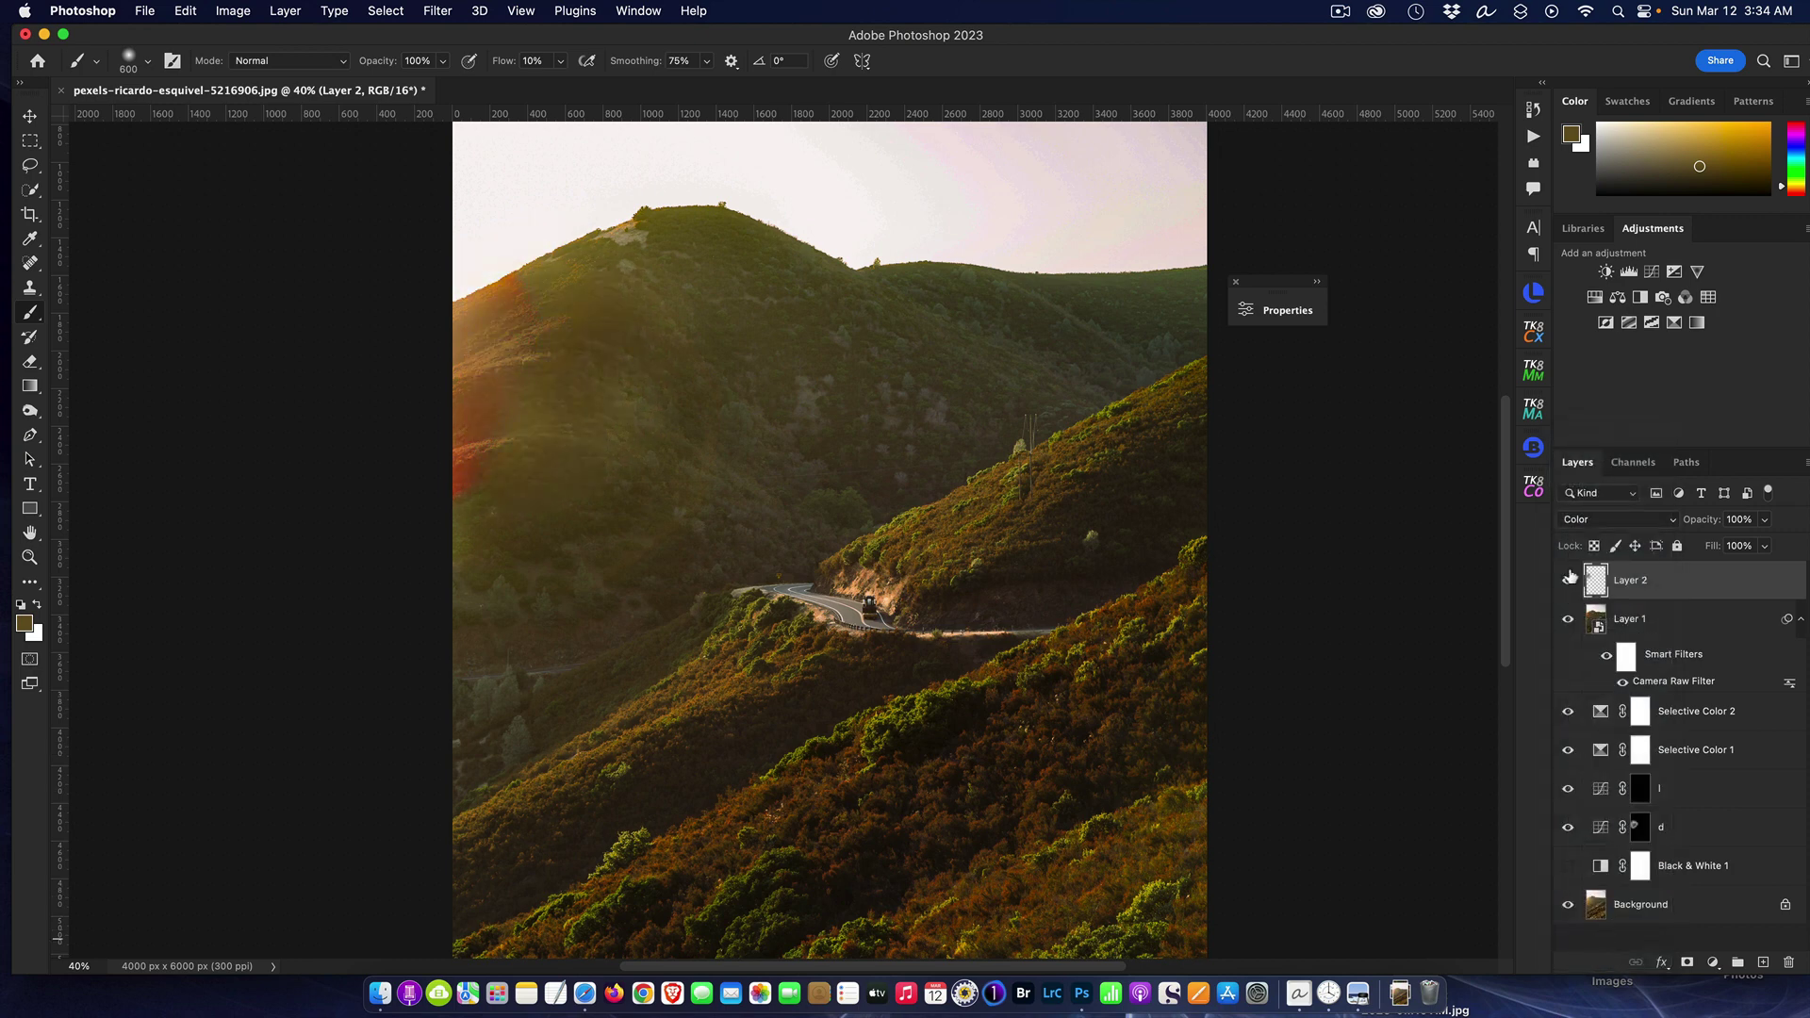
left_click(1570, 581)
left_click(1569, 582)
key("super+minus")
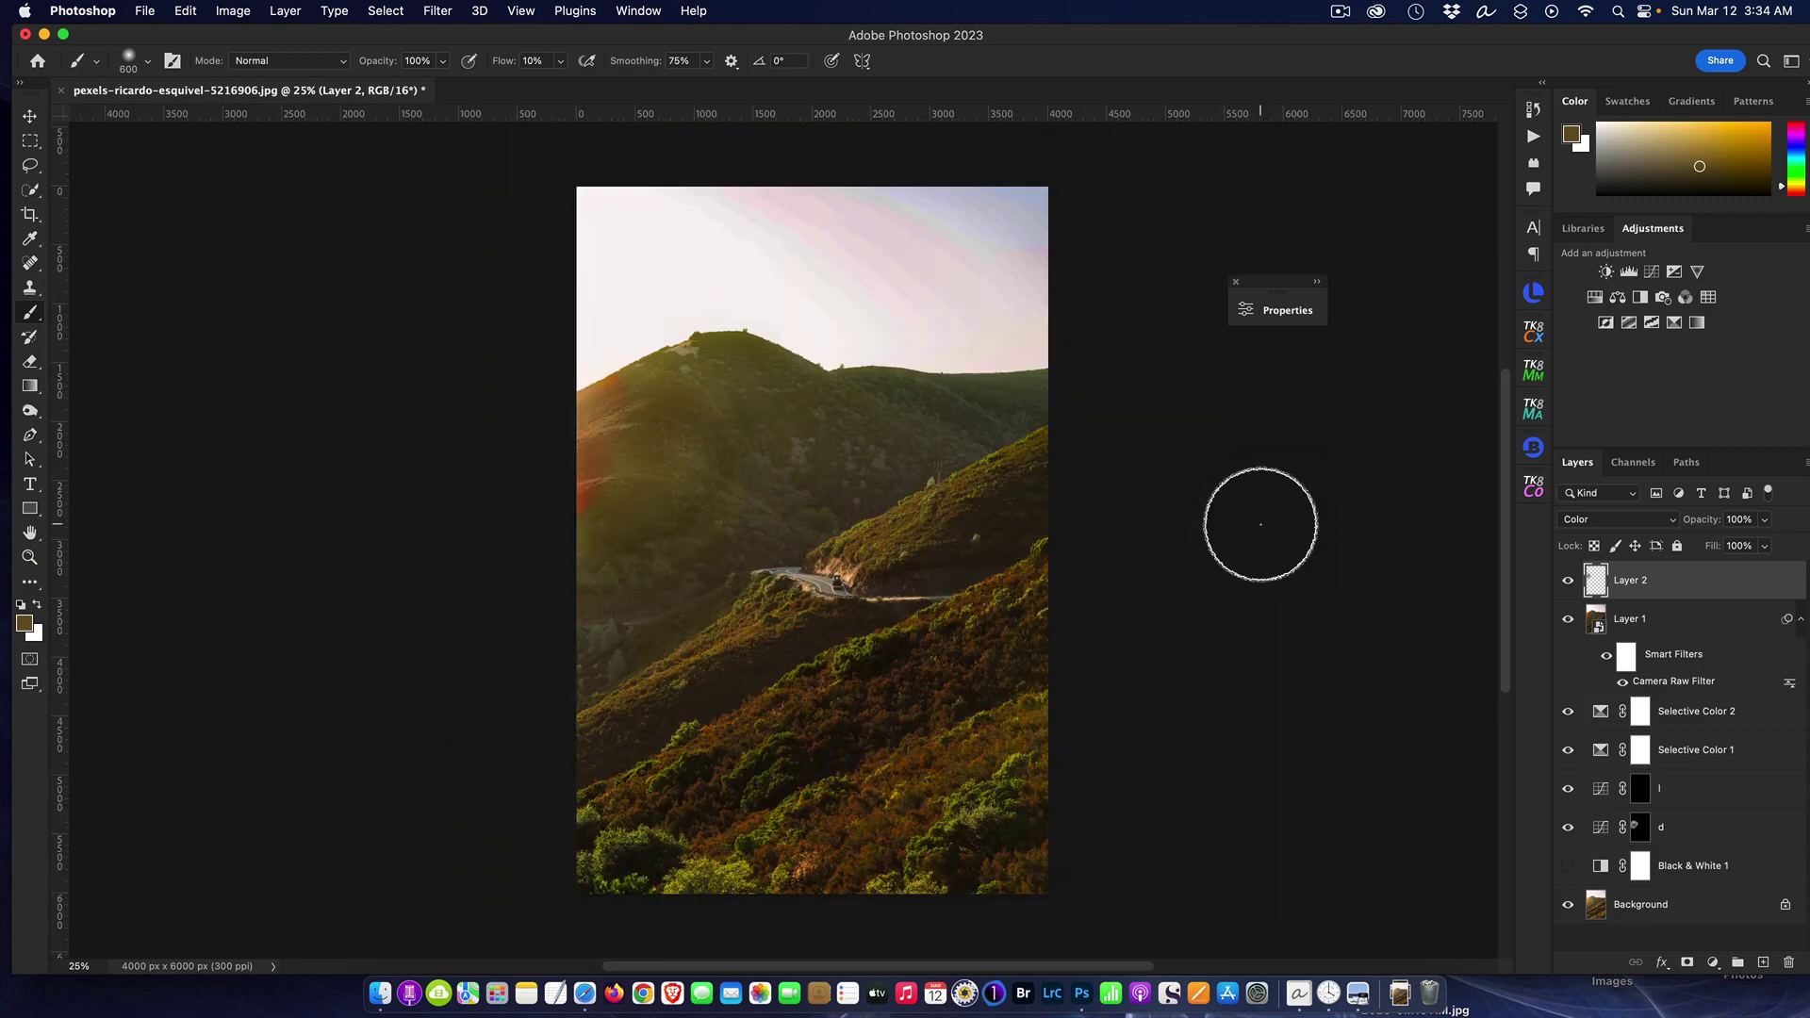
left_click(1569, 907, "alt")
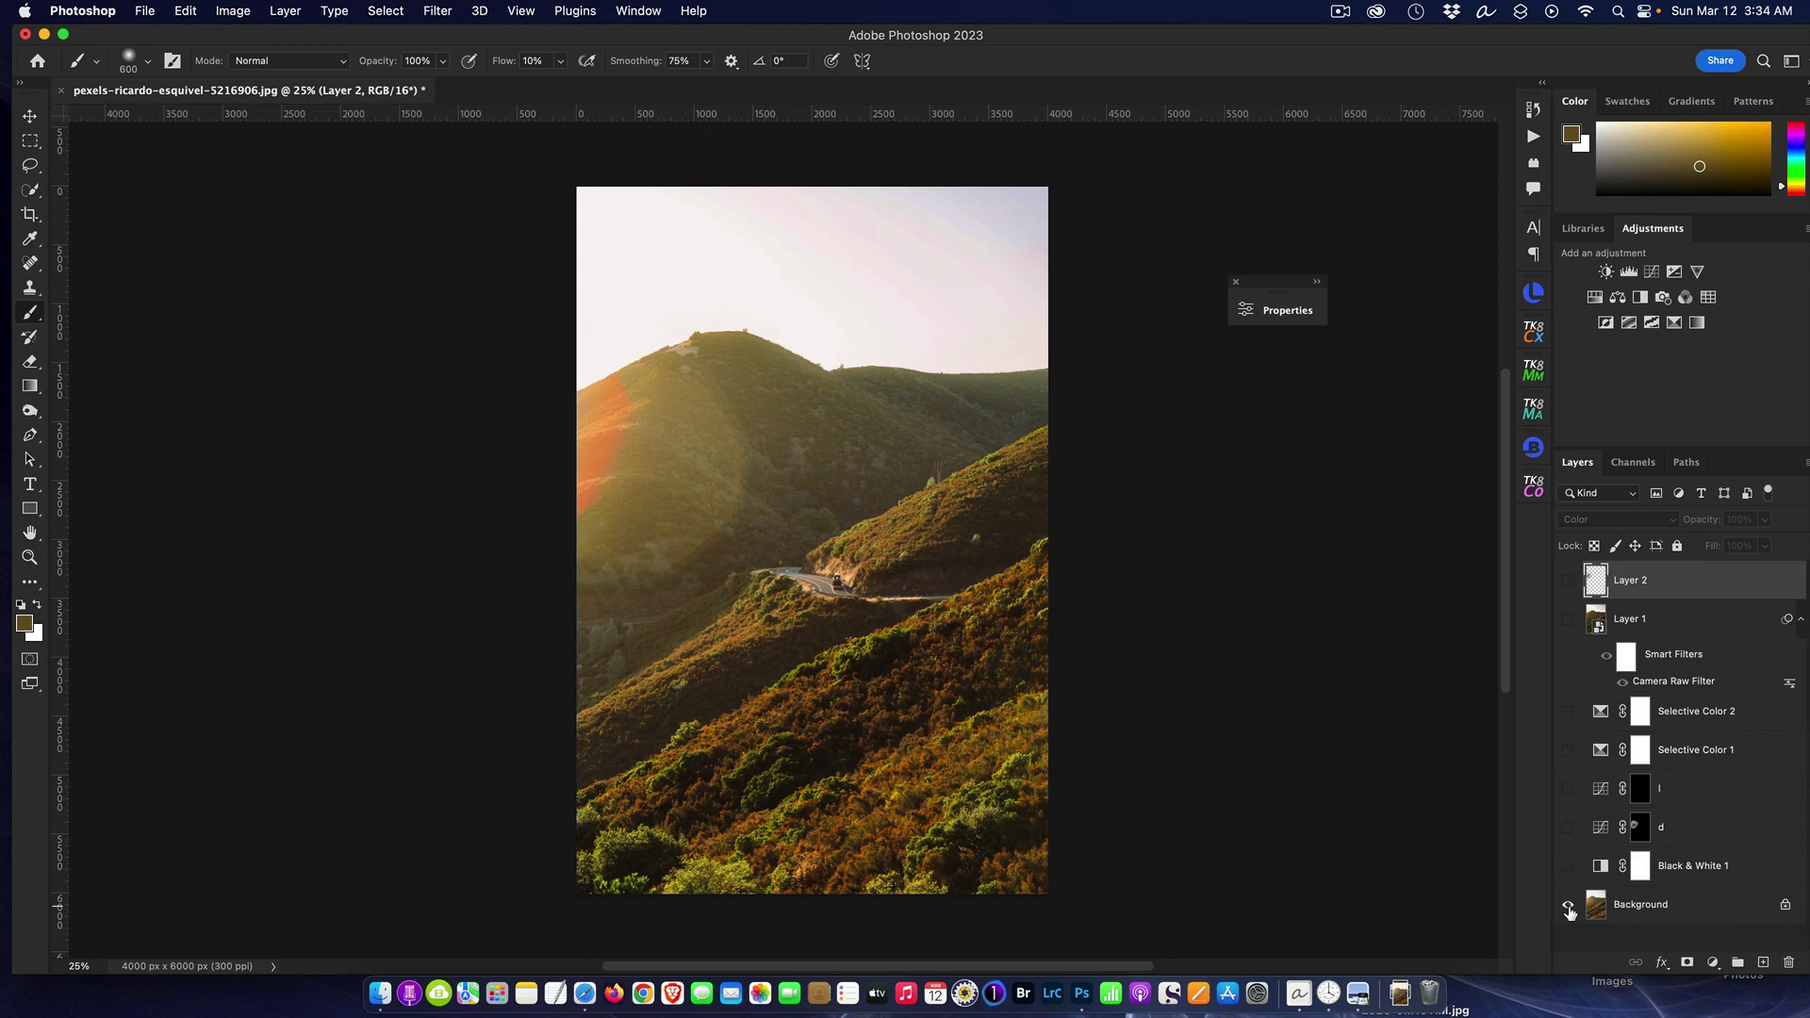
left_click(1569, 908, "alt")
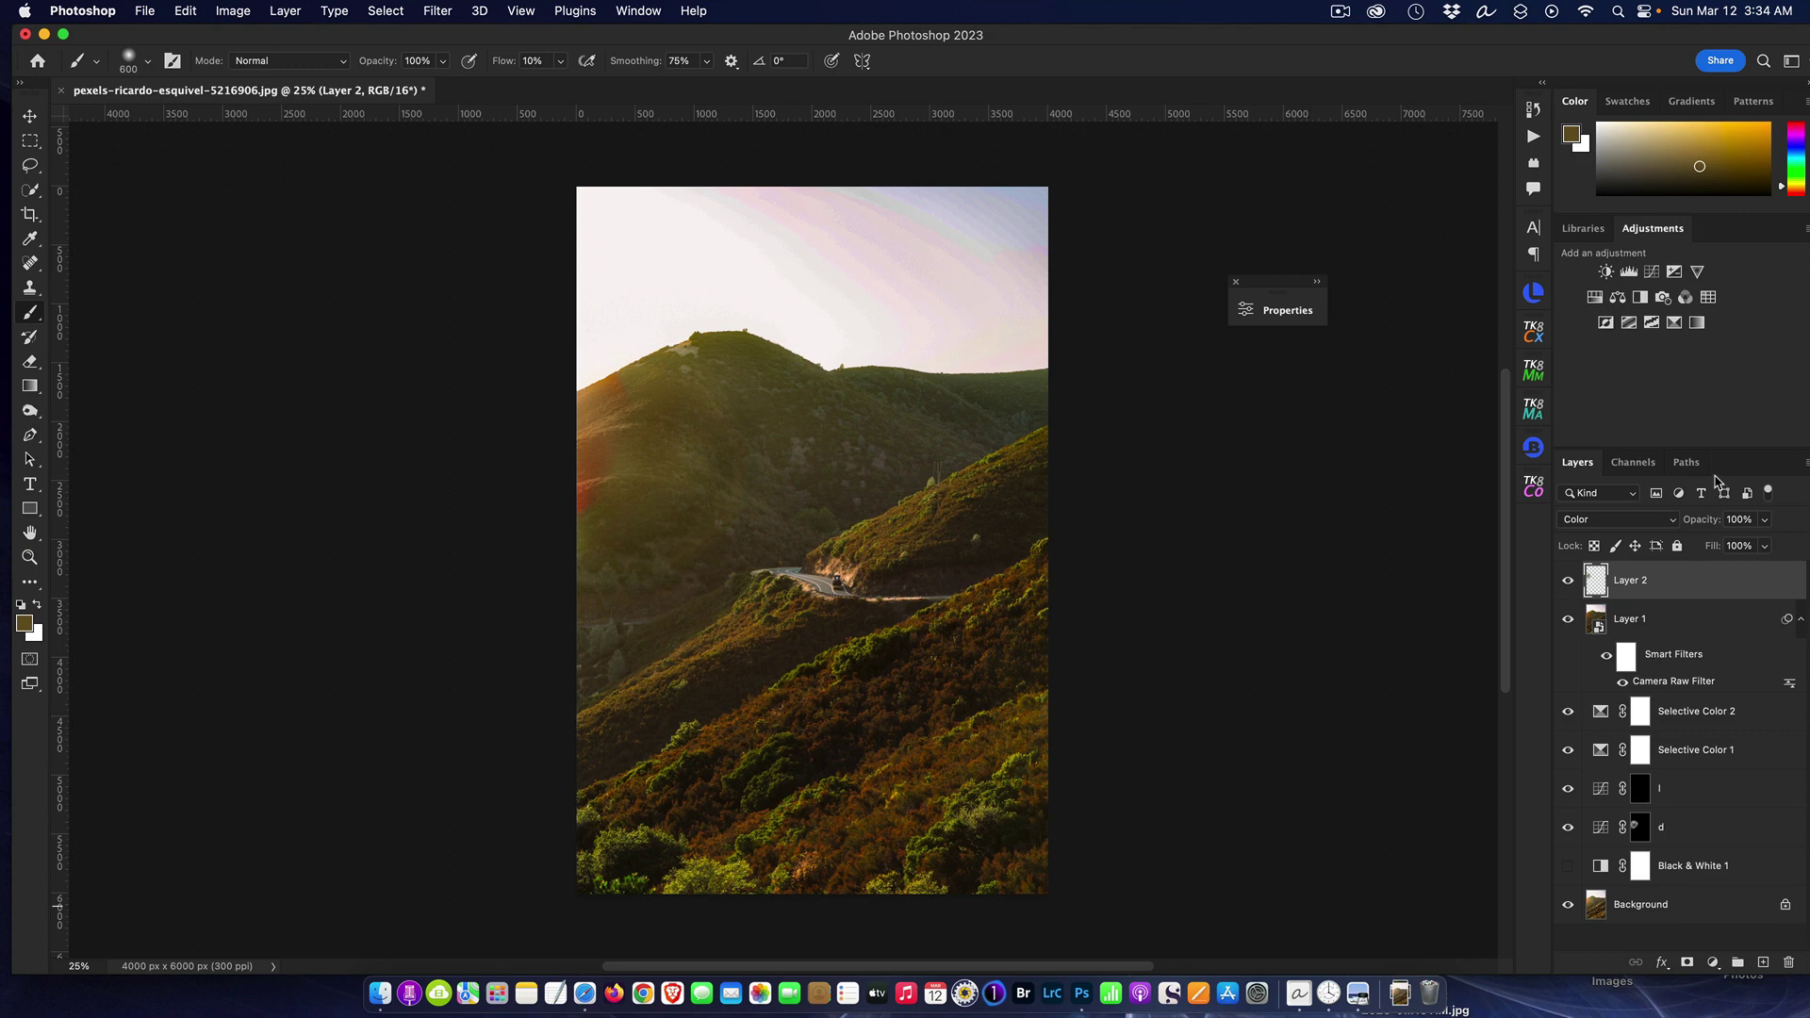
Step: Add a Curves adjustment layer above Layer 2 that anchors the highlights and slightly darkens the shadows, and compare its effect
left_click(1653, 272)
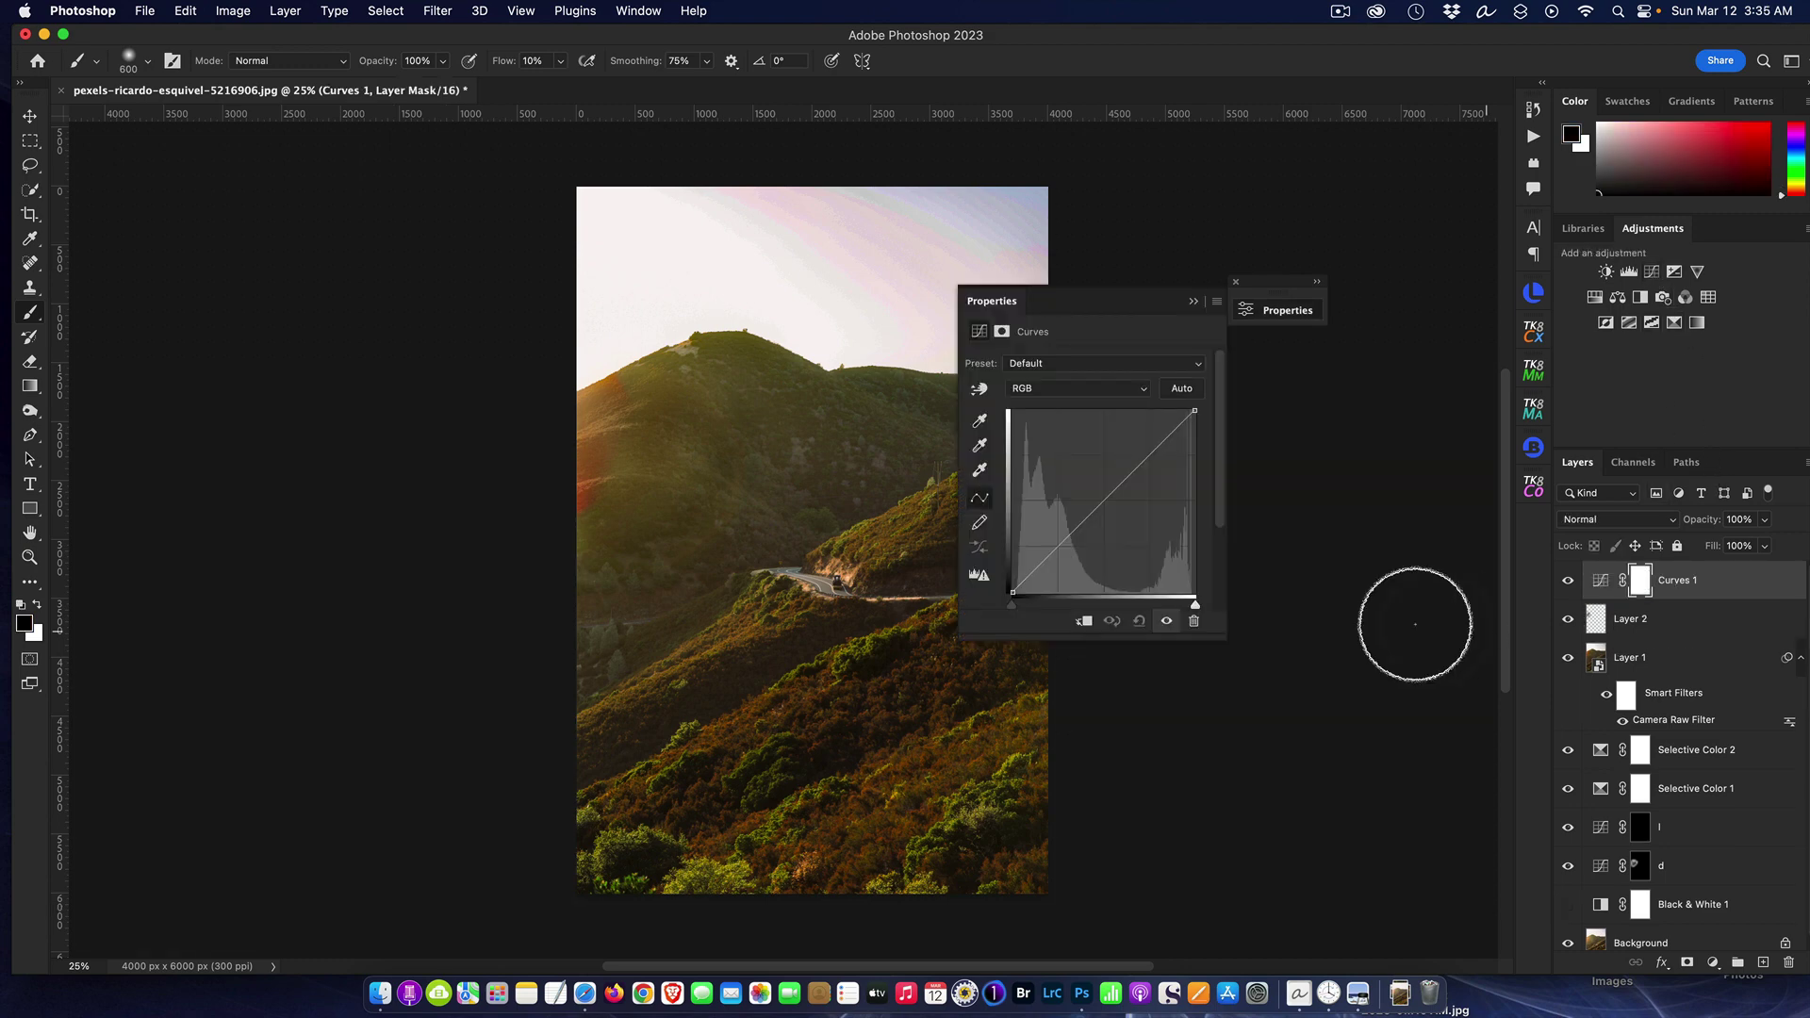
left_click_drag(1124, 304, 1337, 395)
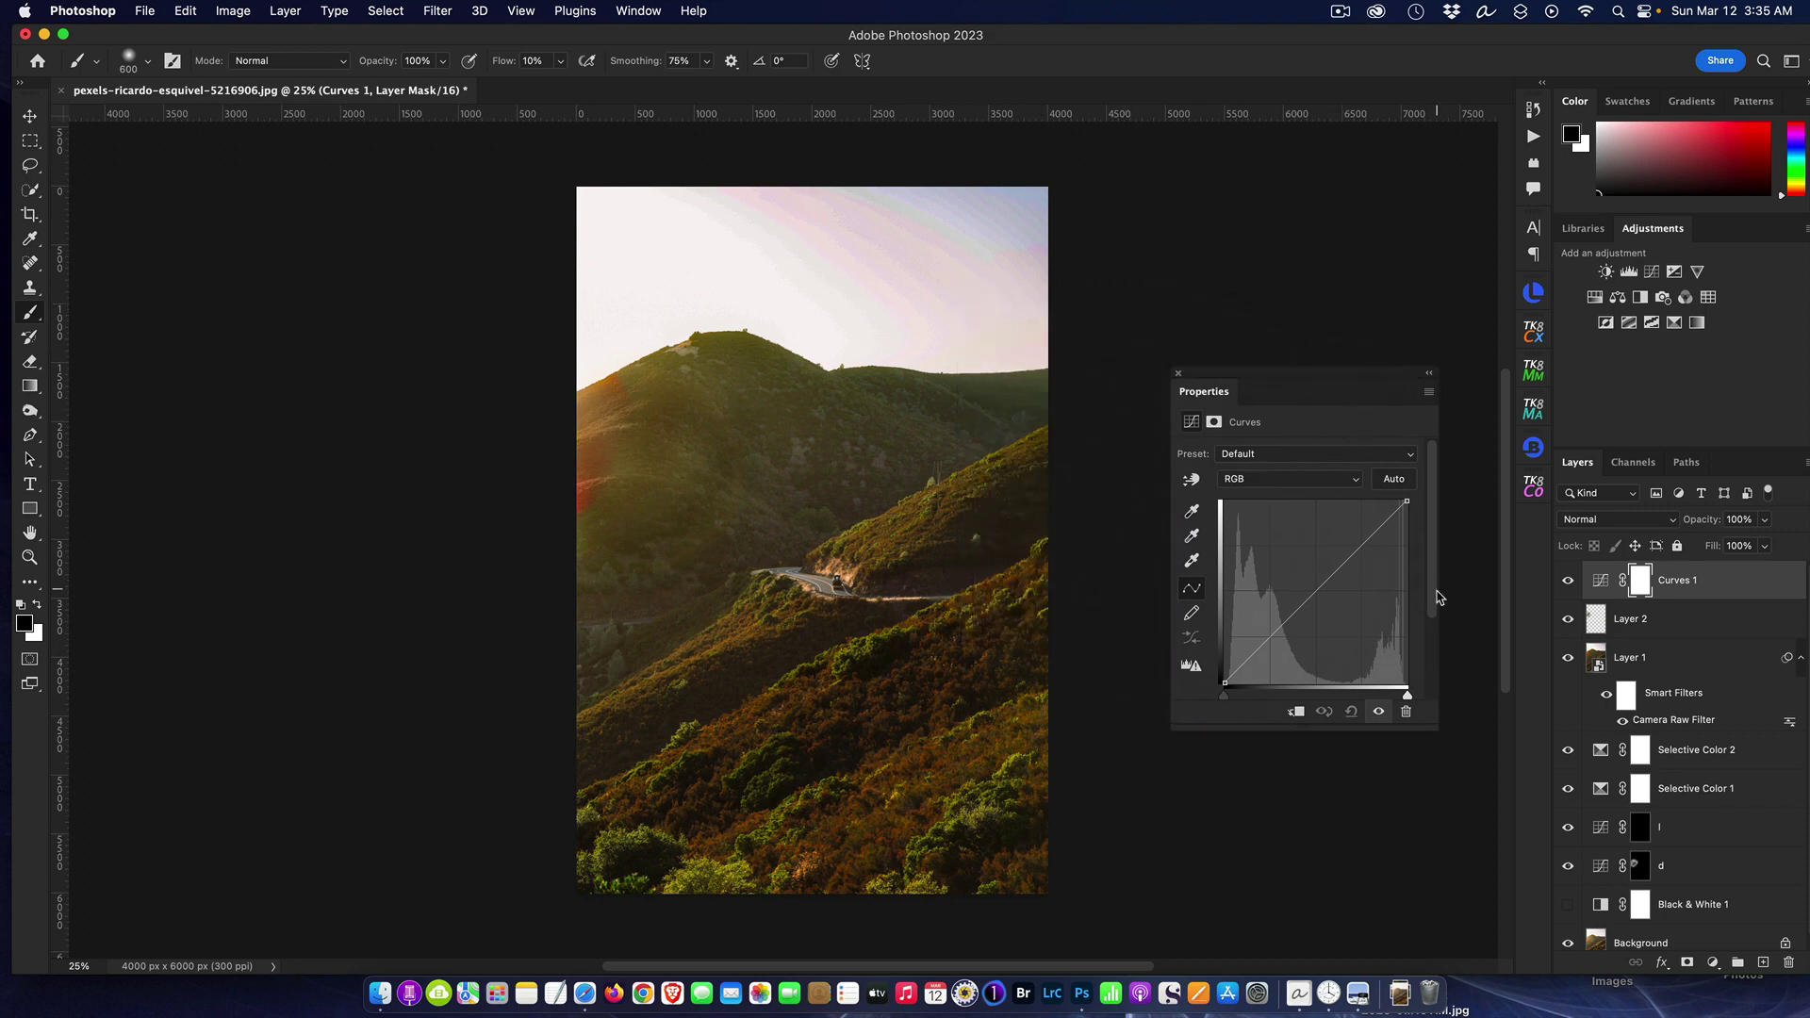
left_click(1359, 546)
left_click_drag(1271, 638, 1275, 641)
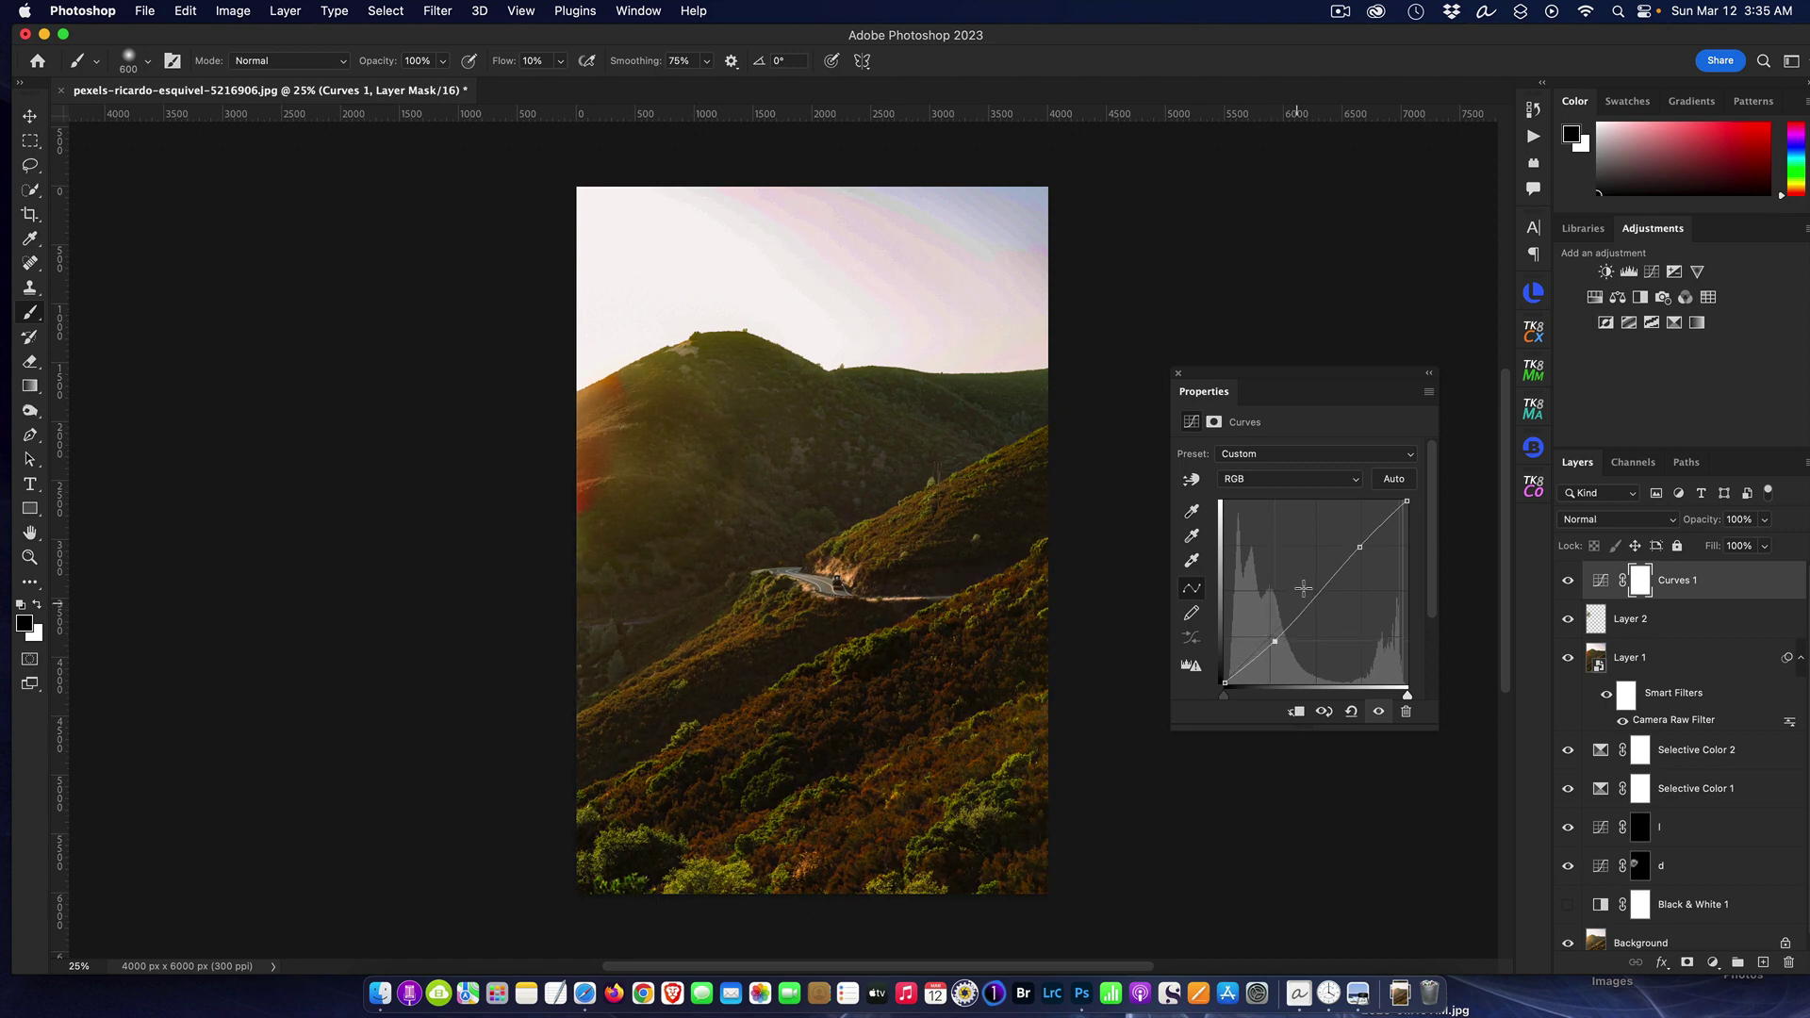
left_click_drag(1360, 547, 1357, 547)
left_click(1433, 374)
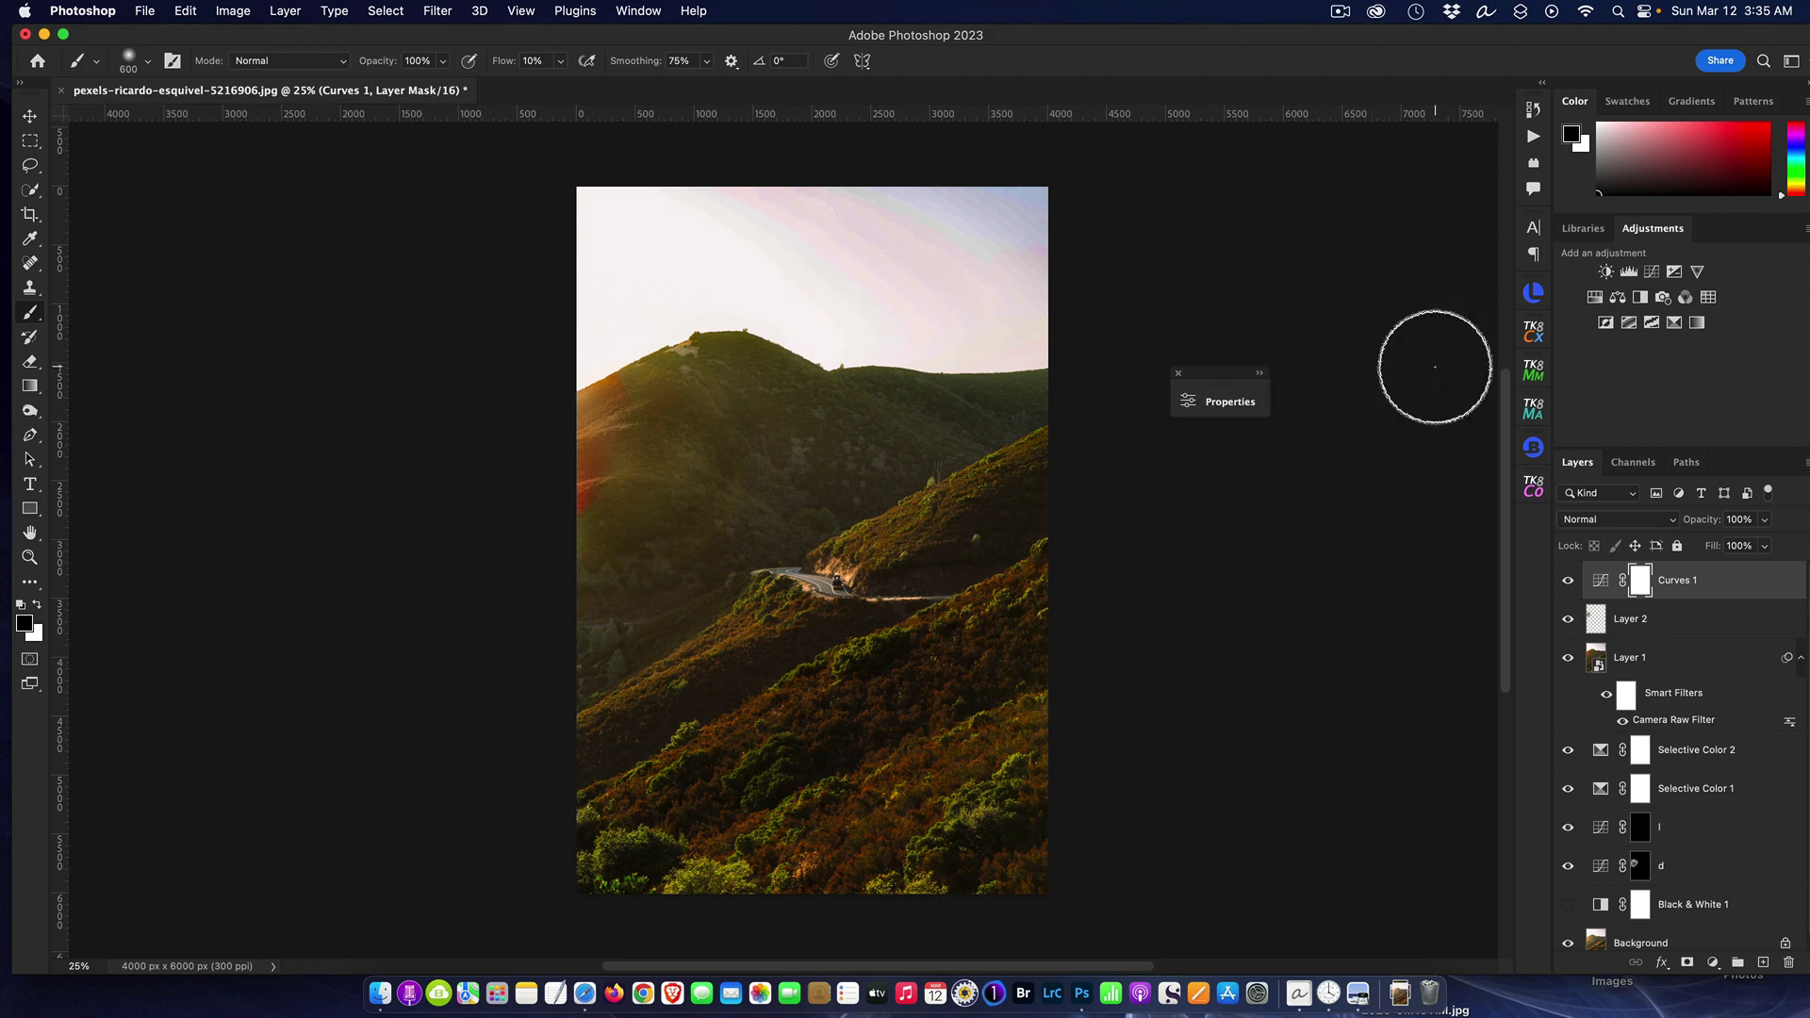
left_click(1568, 582)
left_click(1568, 581)
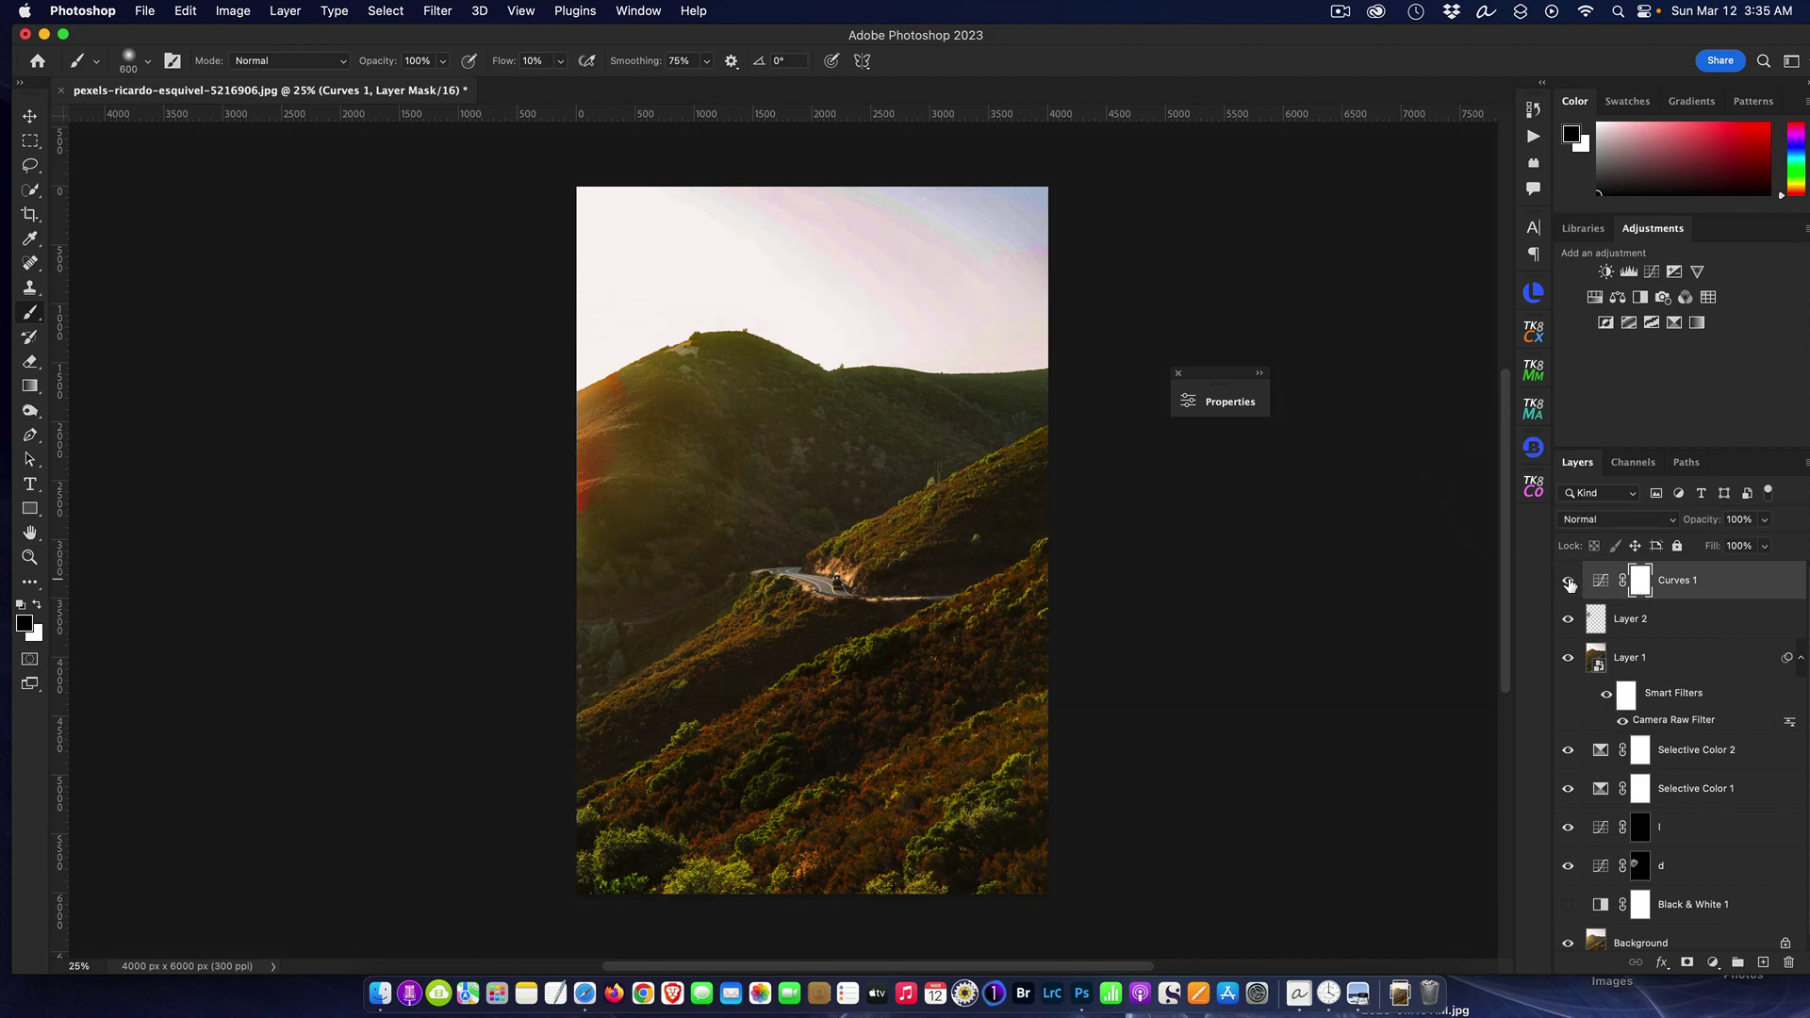
left_click(1568, 581)
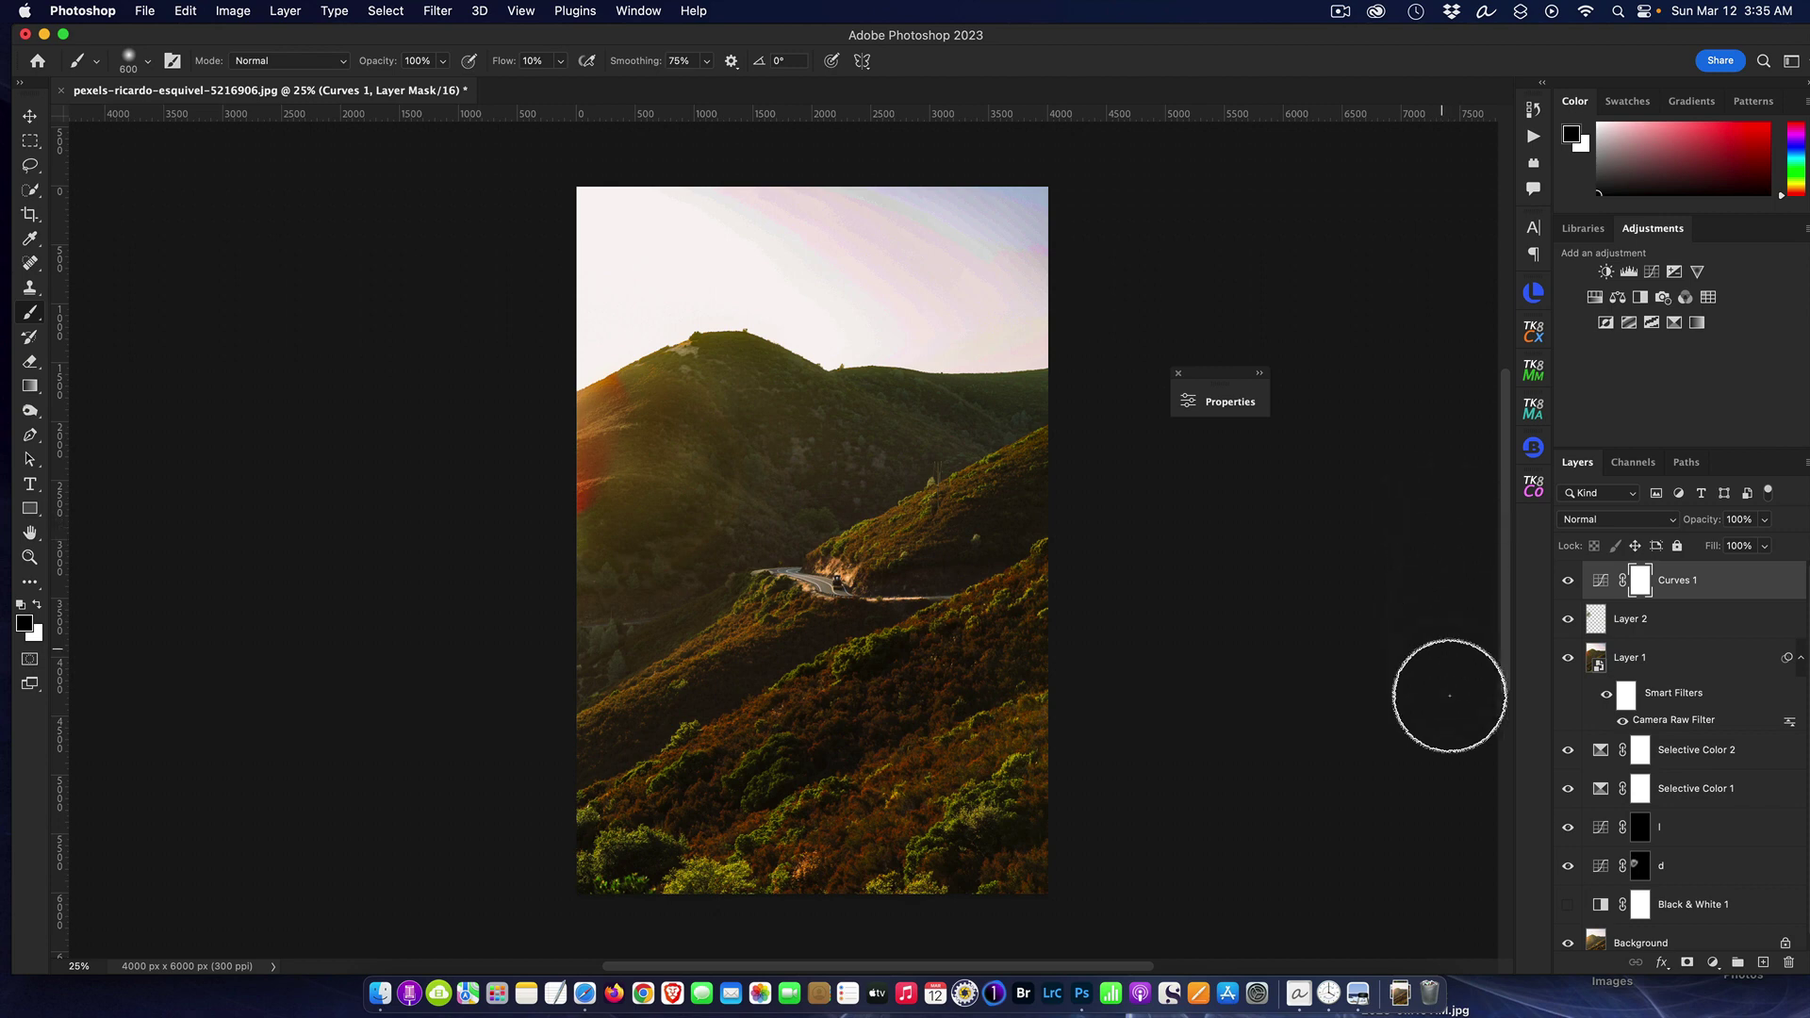
left_click(1569, 582)
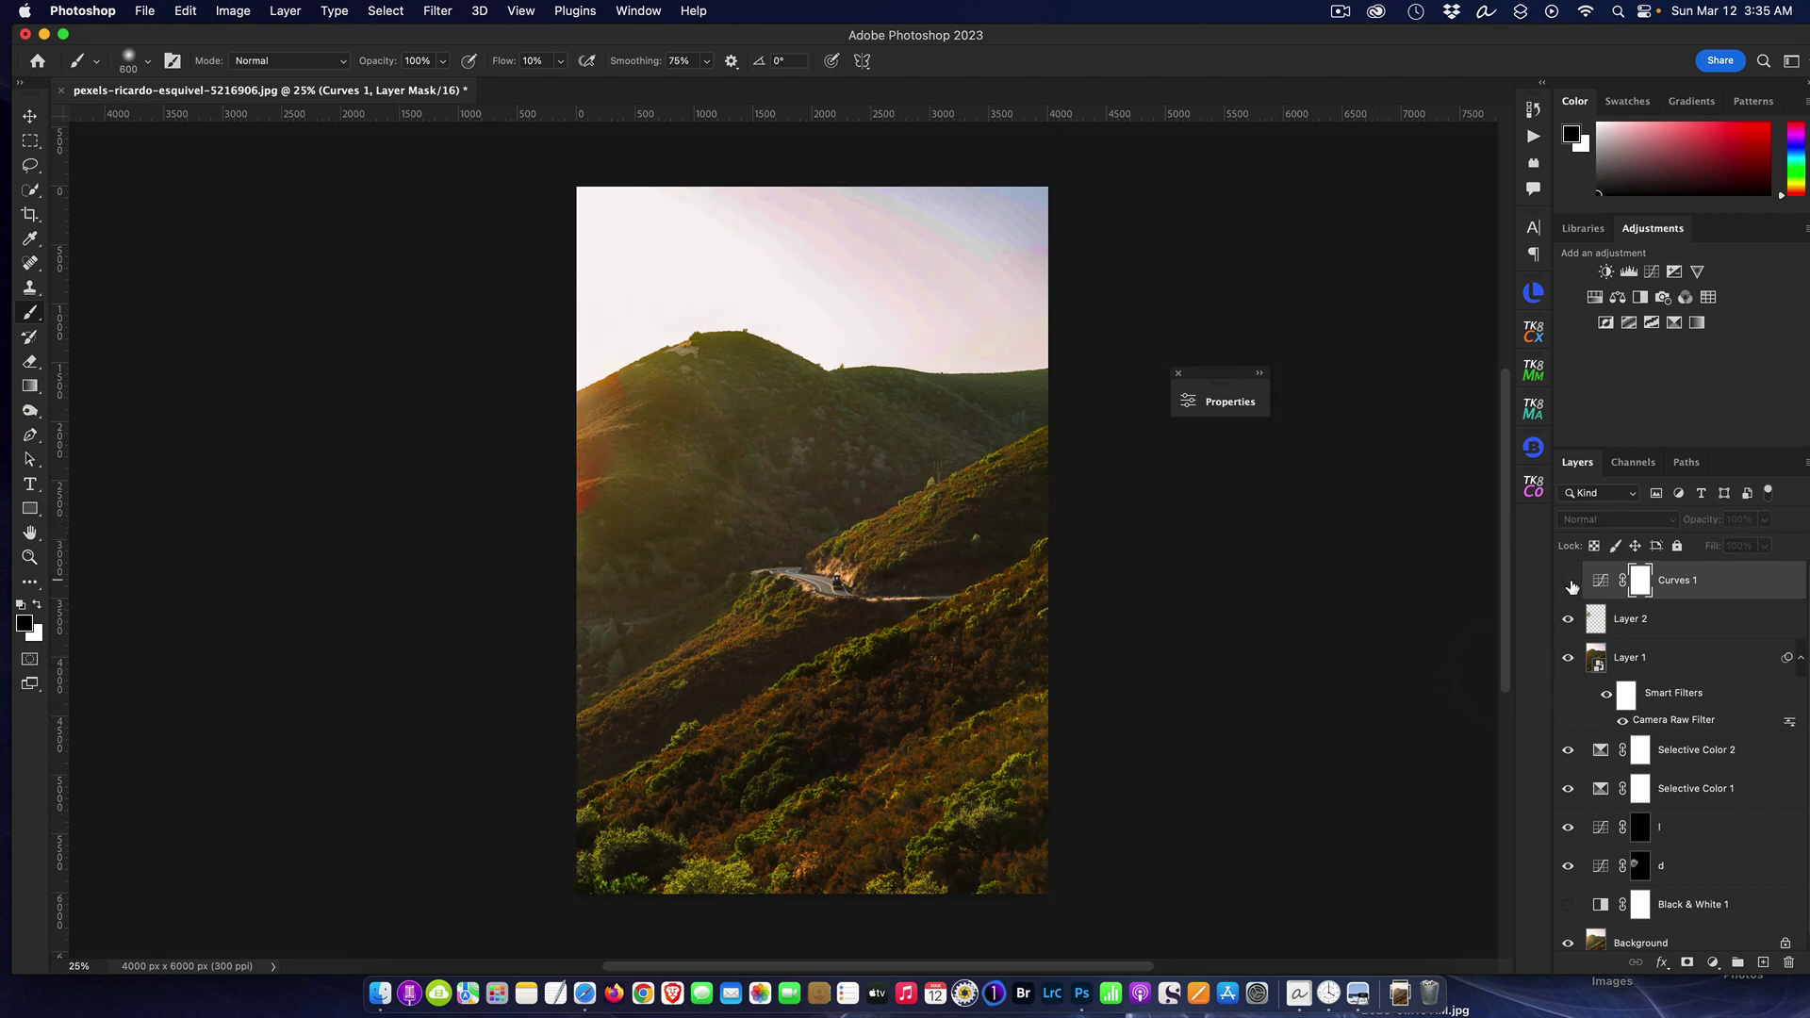
left_click(1570, 583)
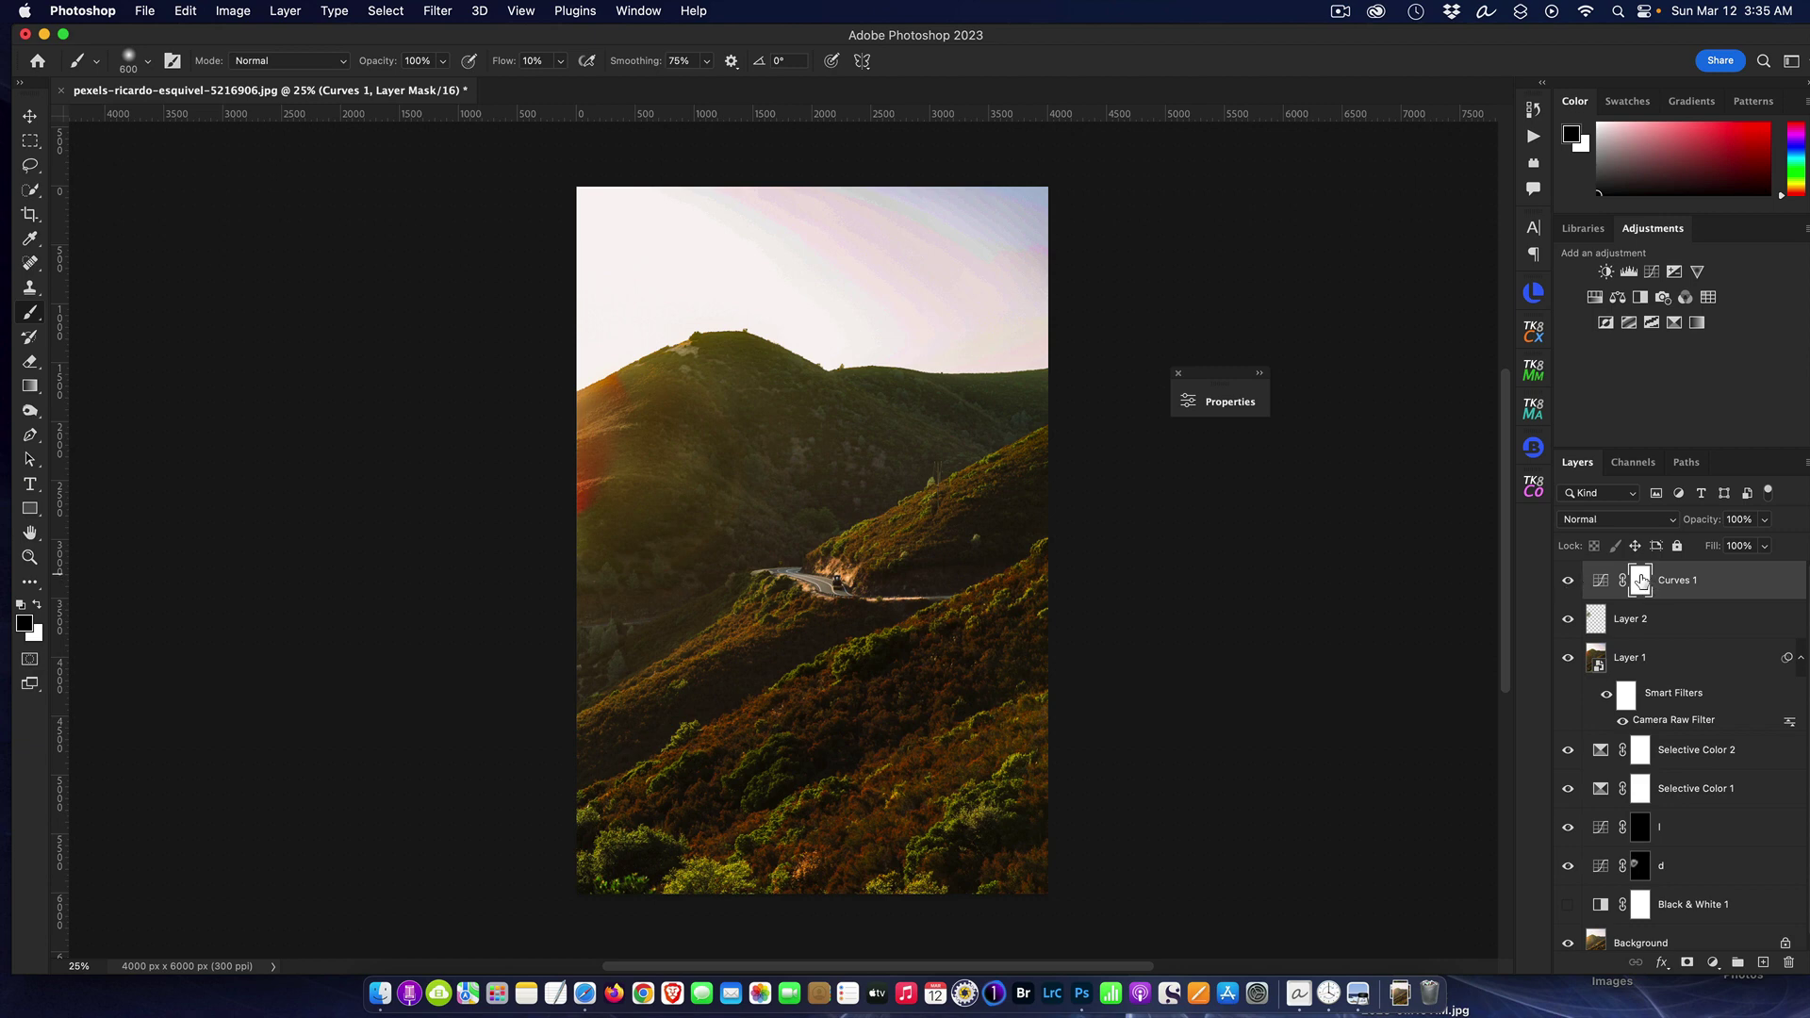
Step: Invert the Curves 1 mask to black, paint white on it over the hazy hillside, and compare the layer's effect
key("super+i")
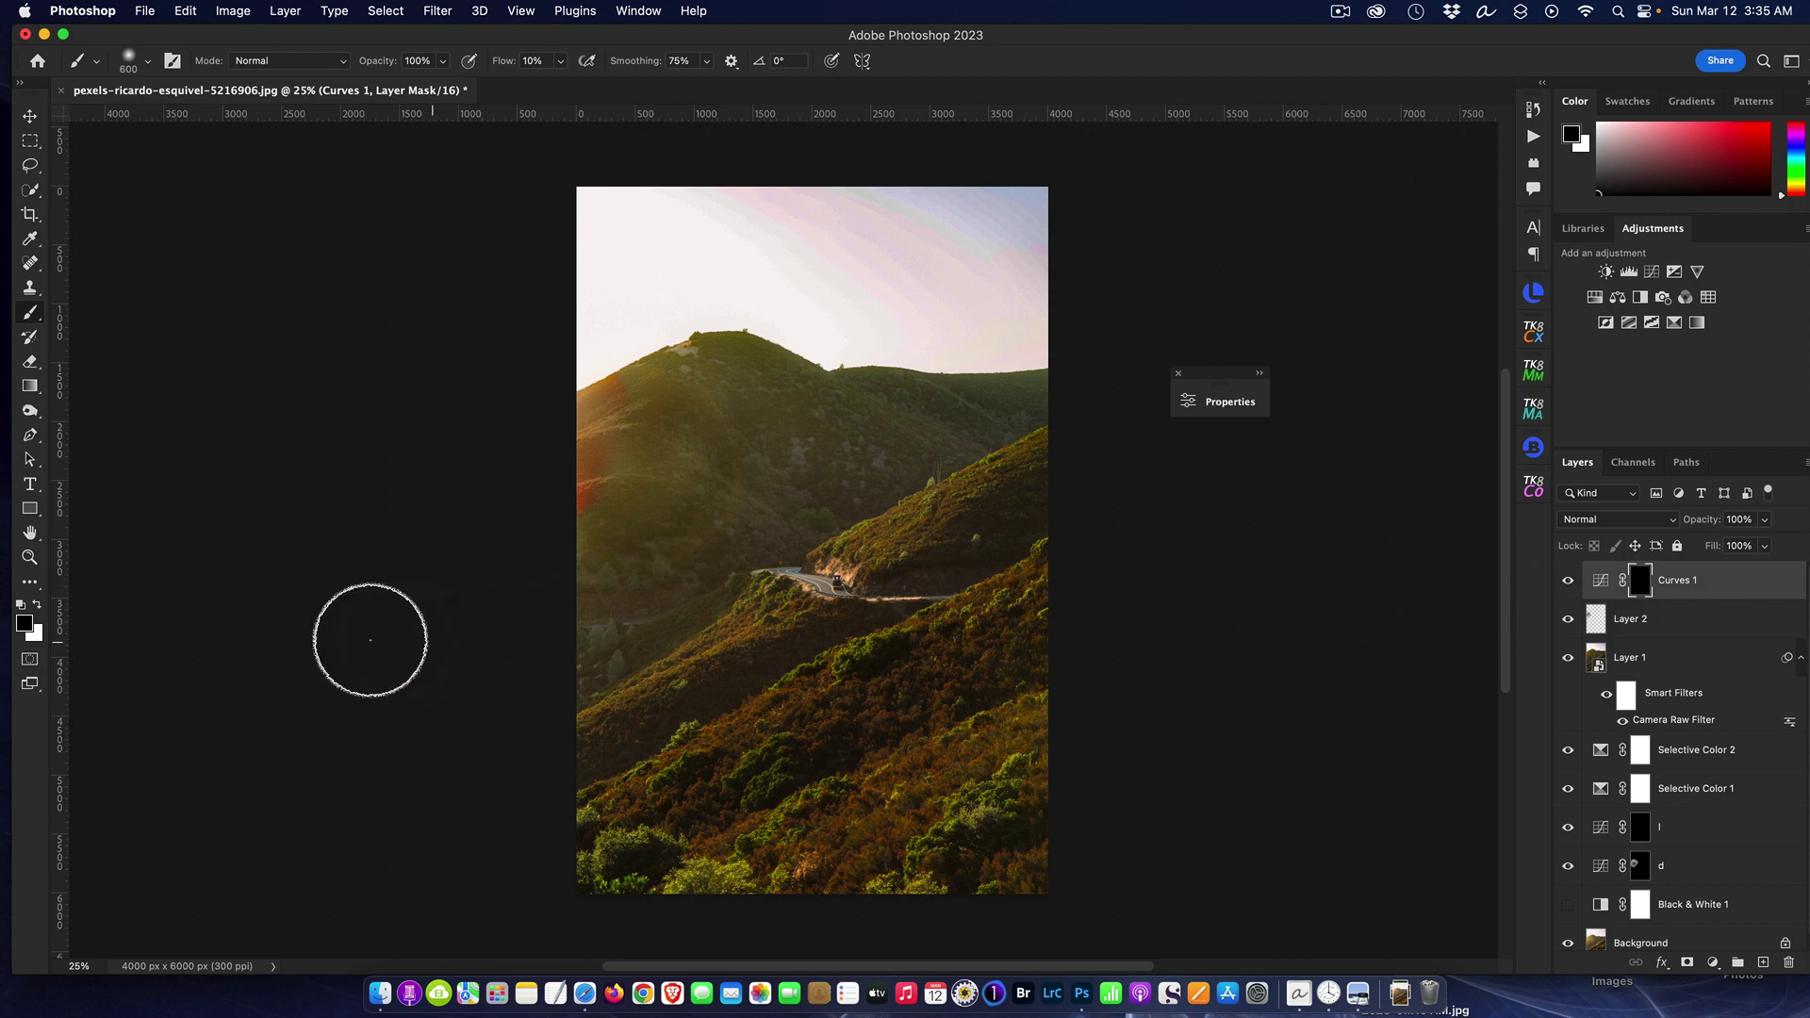
left_click(37, 608)
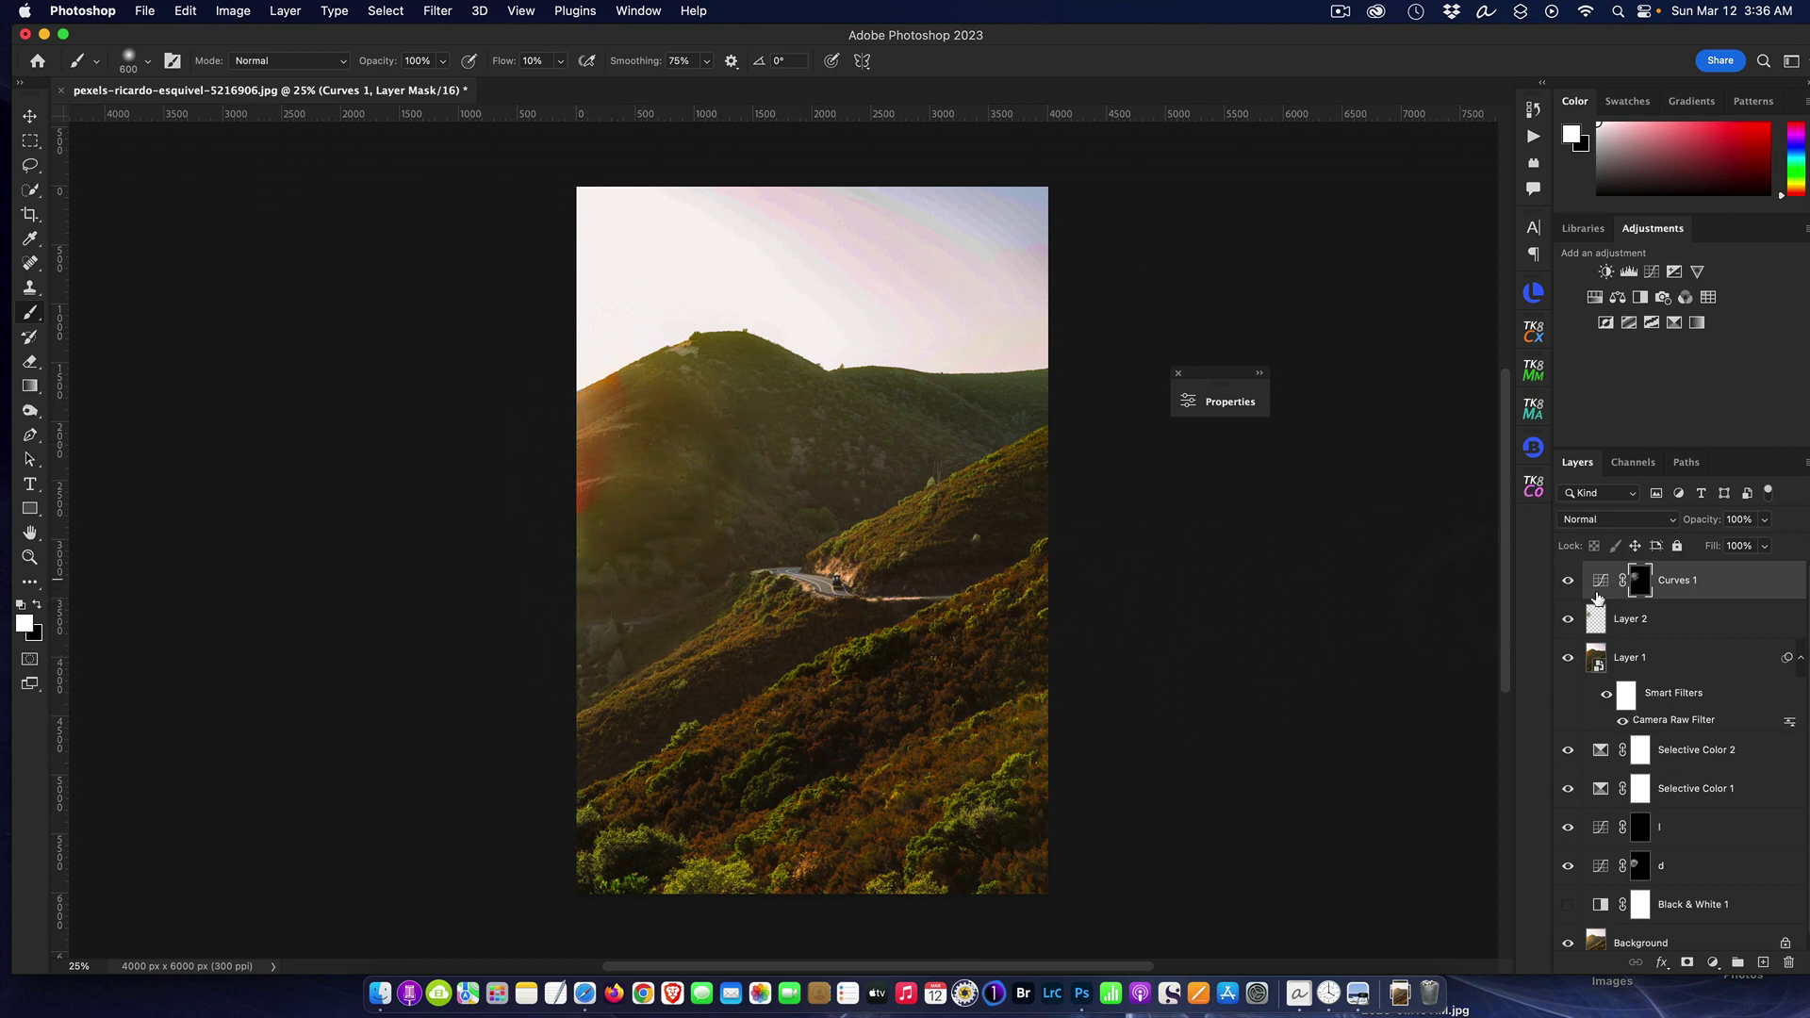
left_click(1567, 581)
left_click(1567, 582)
left_click(1567, 584)
left_click(1567, 584)
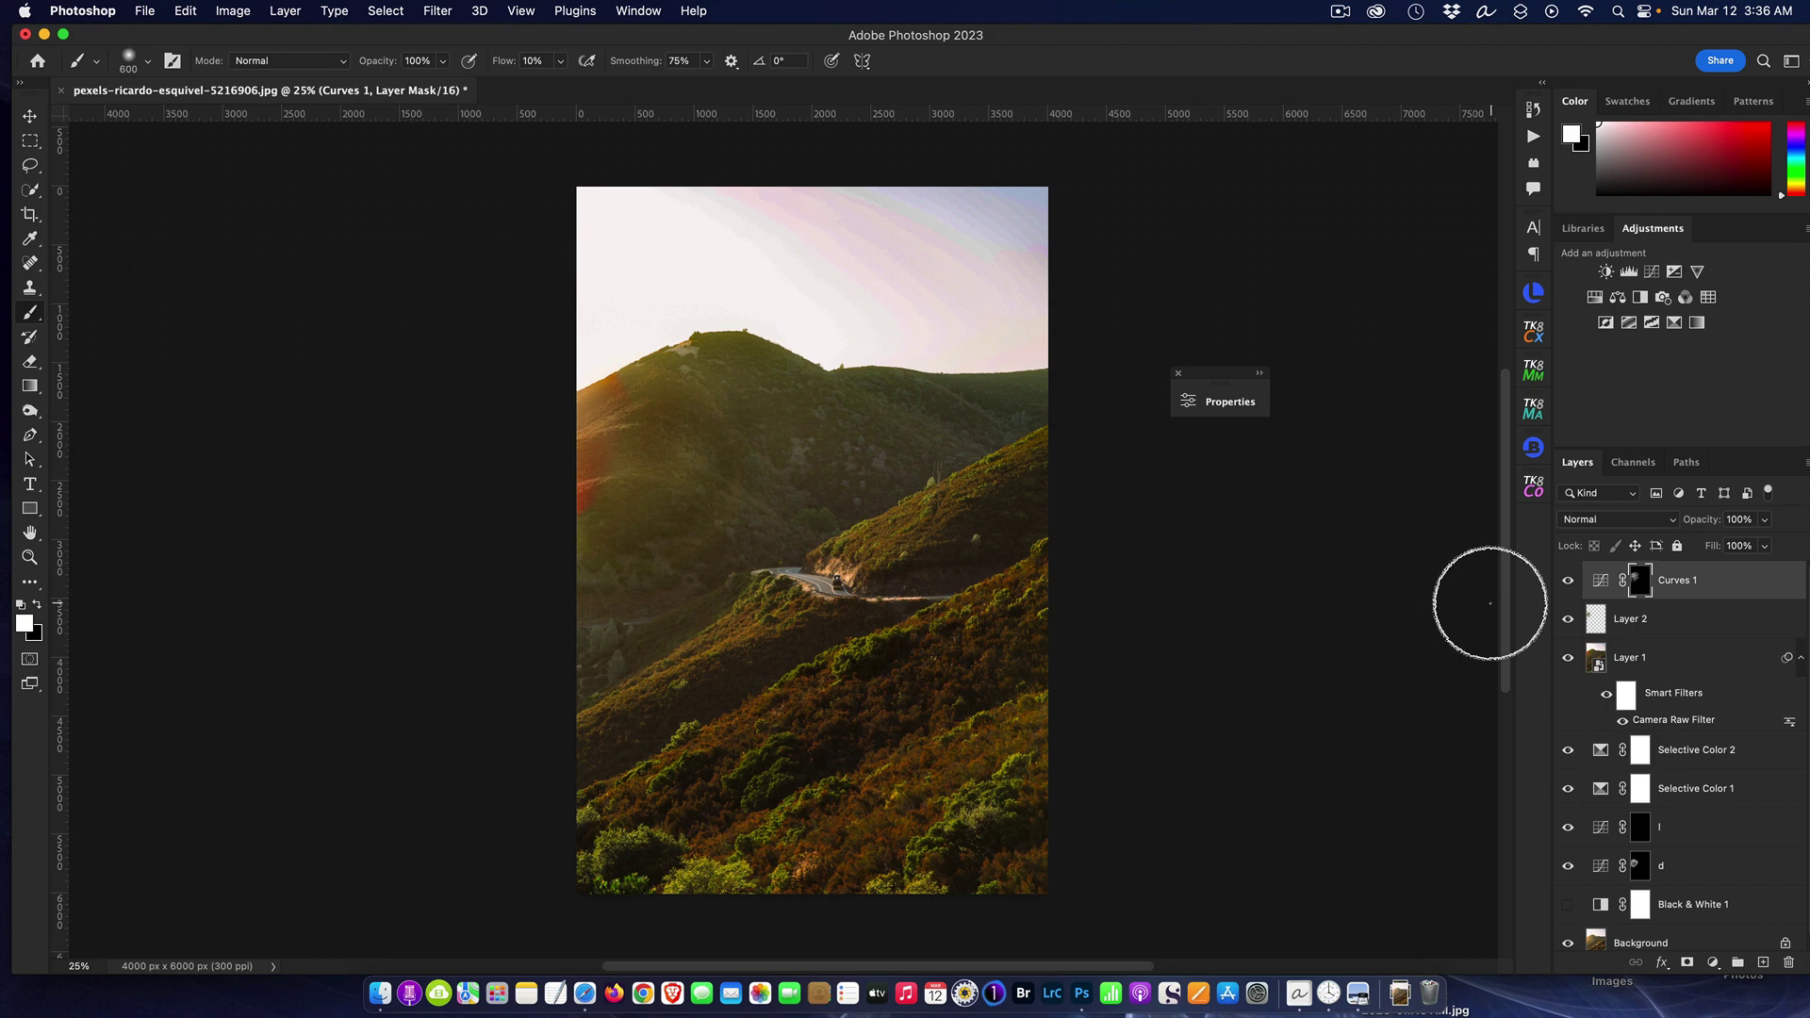
Step: Compare the finished edit with the Background layer alone, examining the hillside up close
scroll(1603, 801, "down", 1)
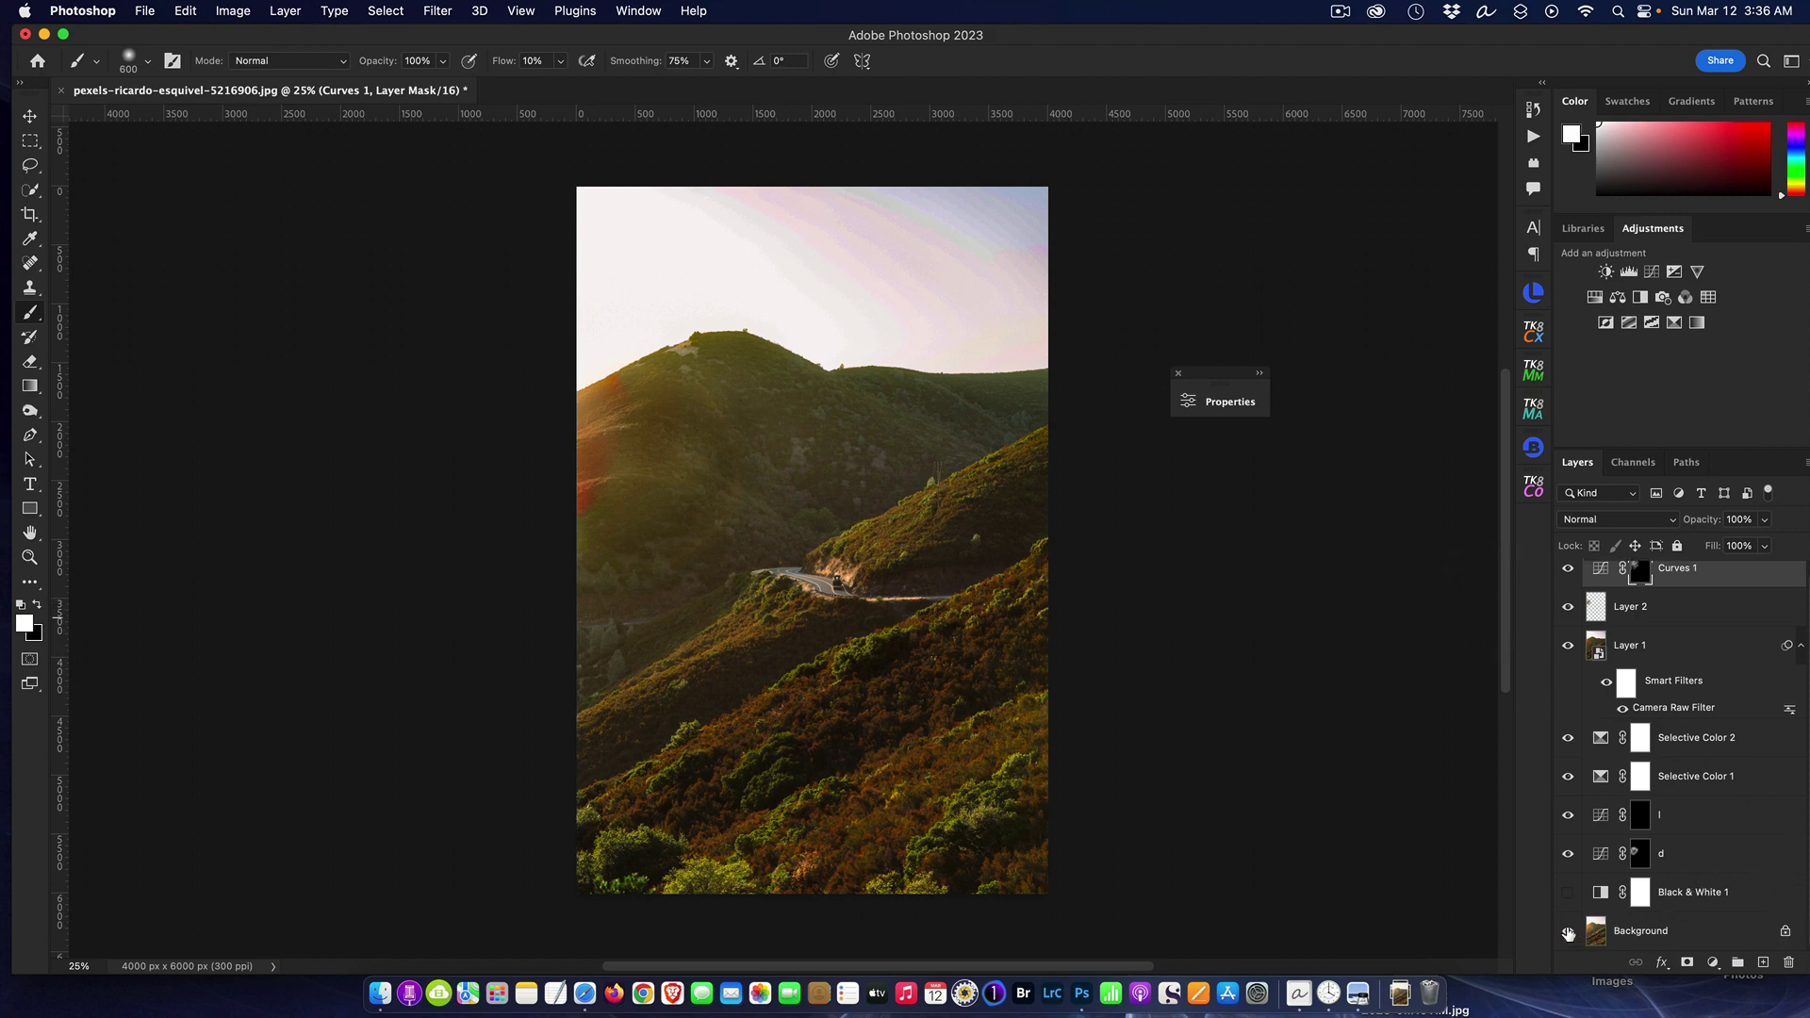
left_click(1568, 933, "alt")
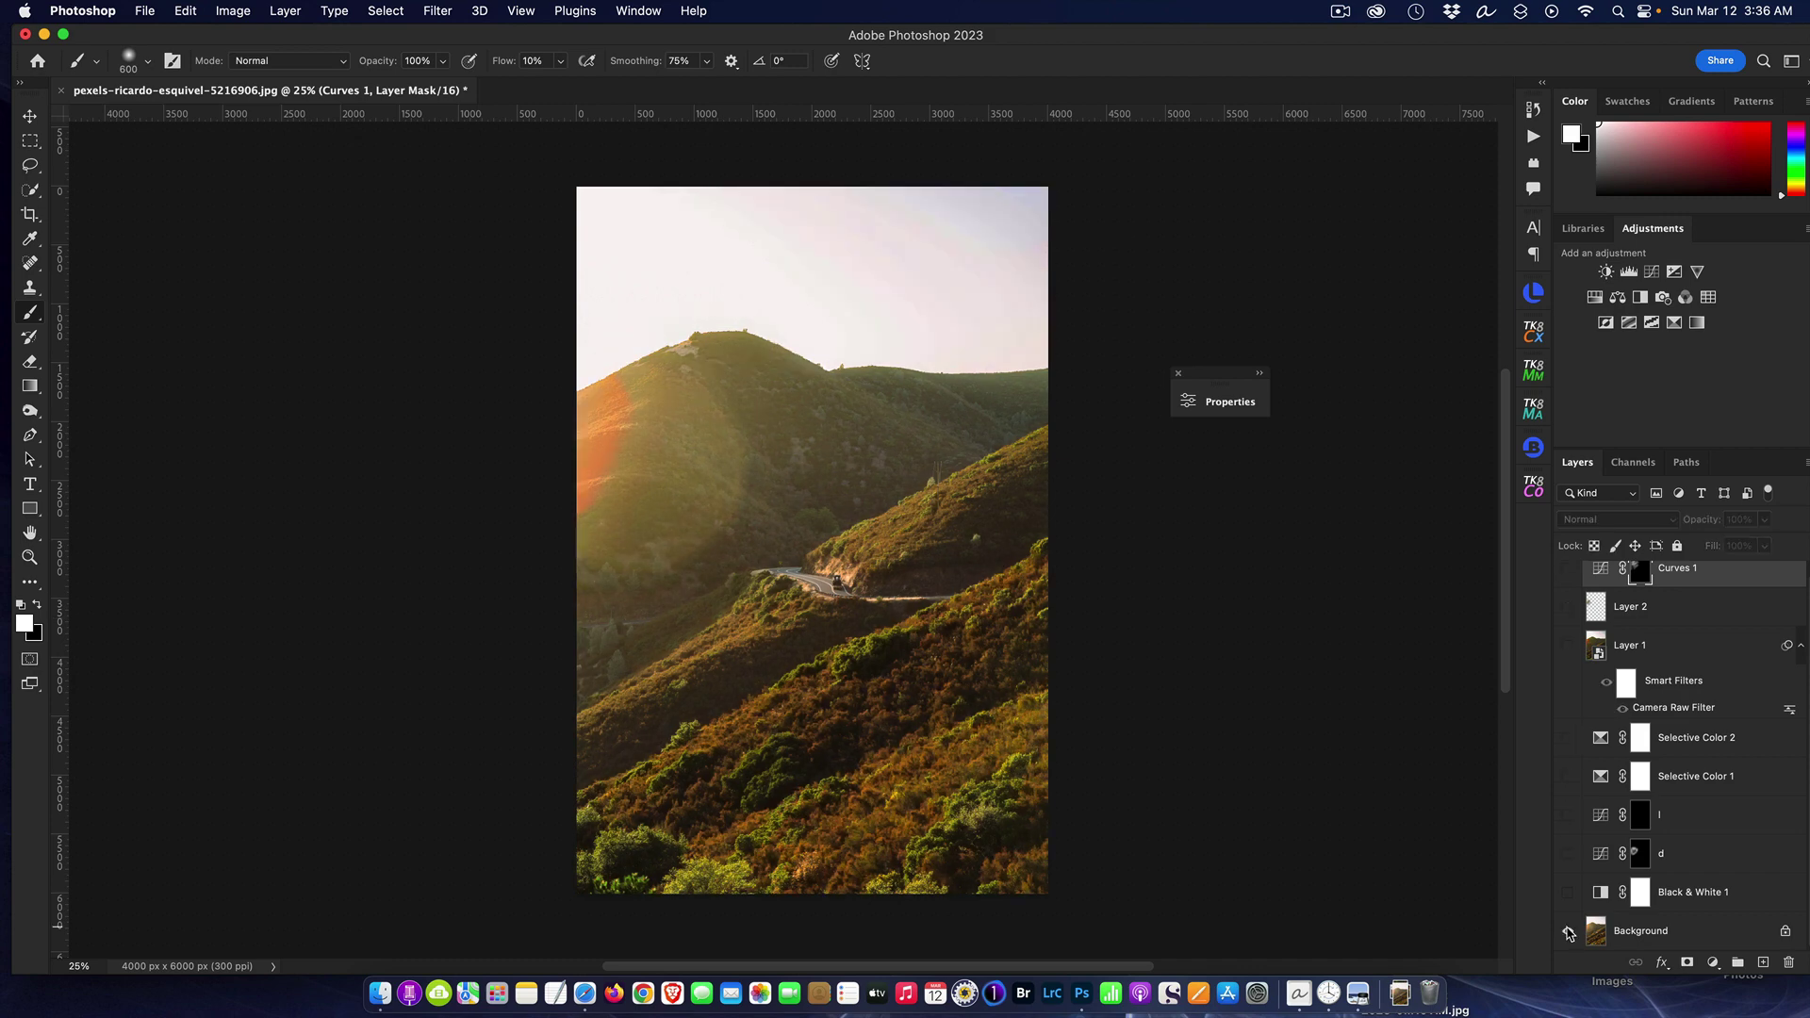
scroll(959, 724, "up", 3)
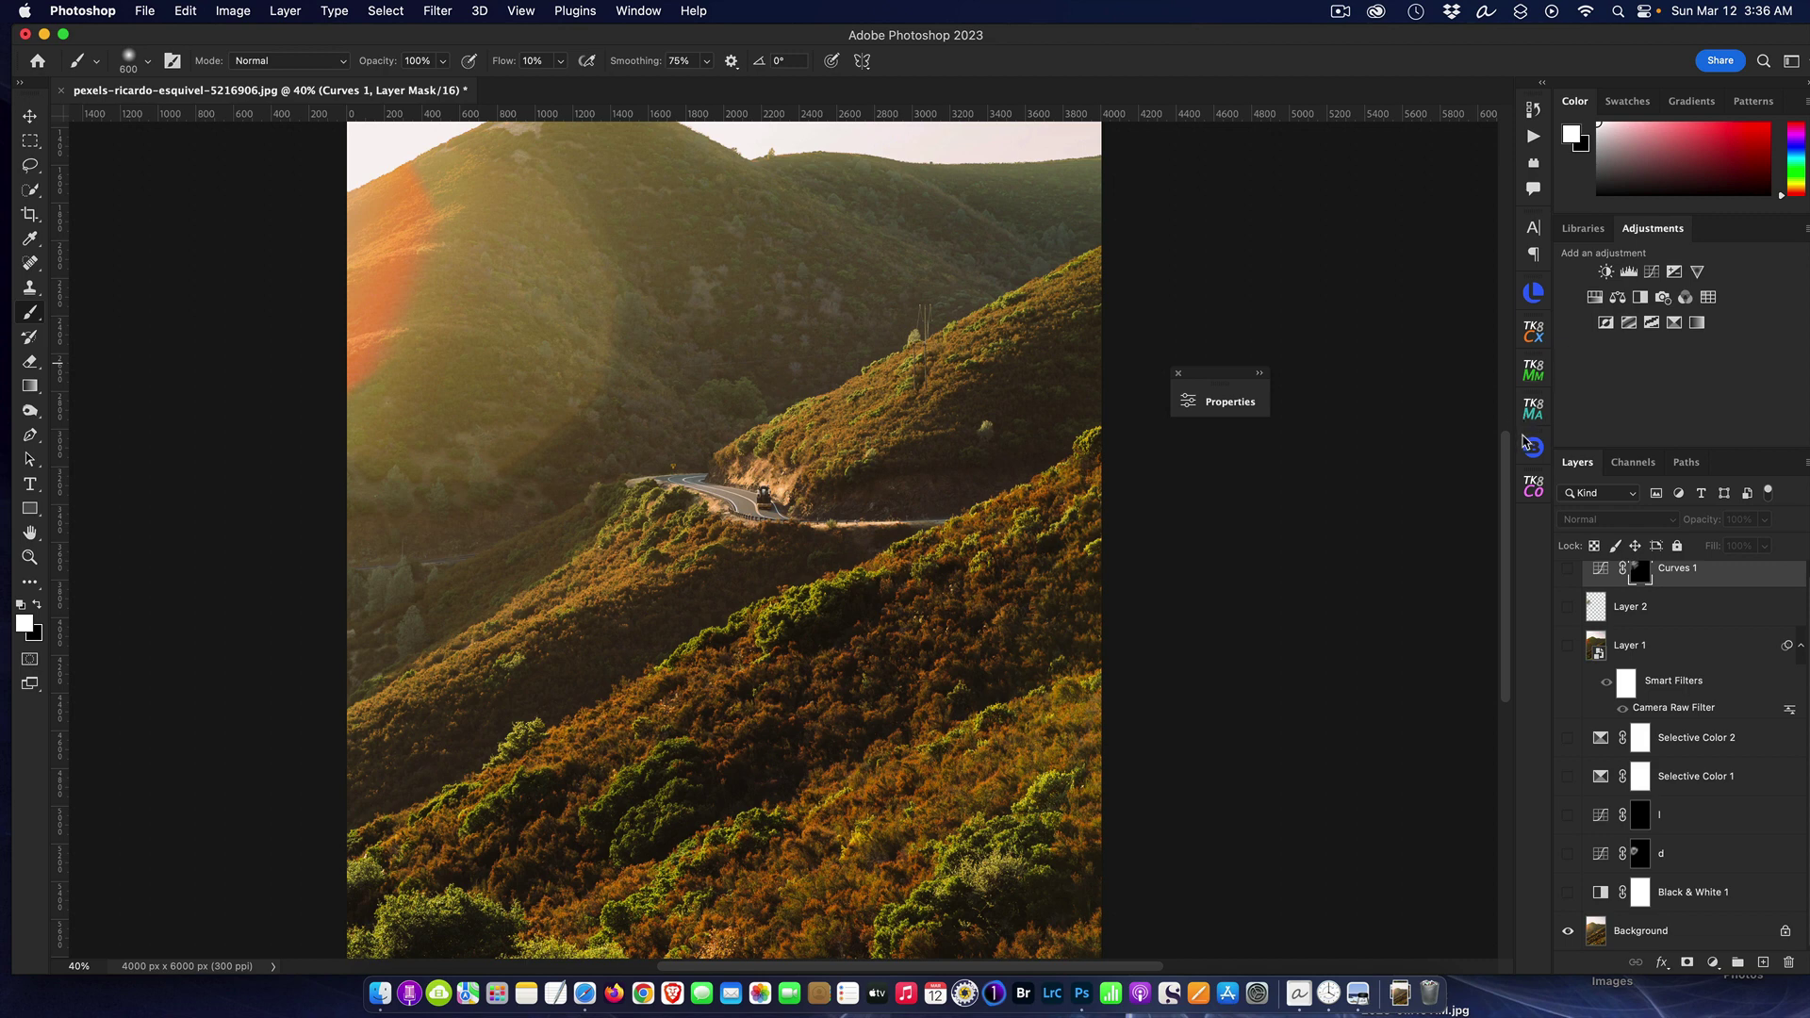
scroll(1509, 466, "up", 3)
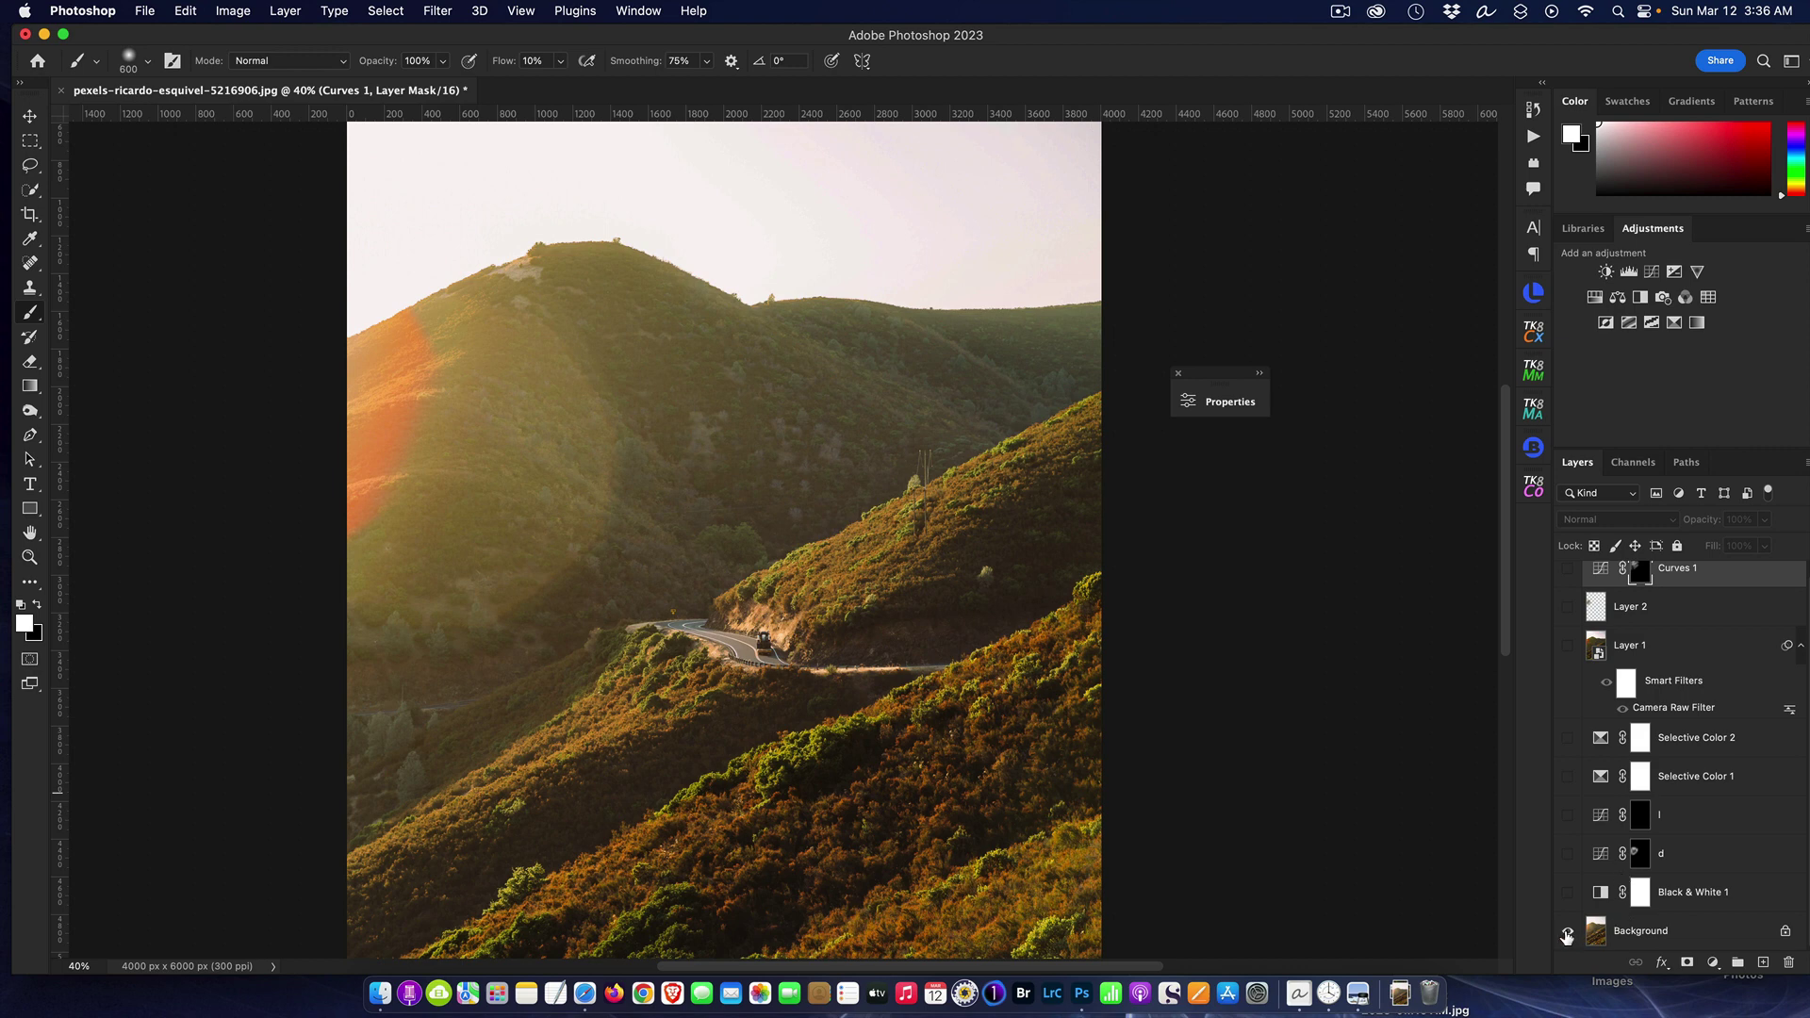
left_click(1566, 933, "alt")
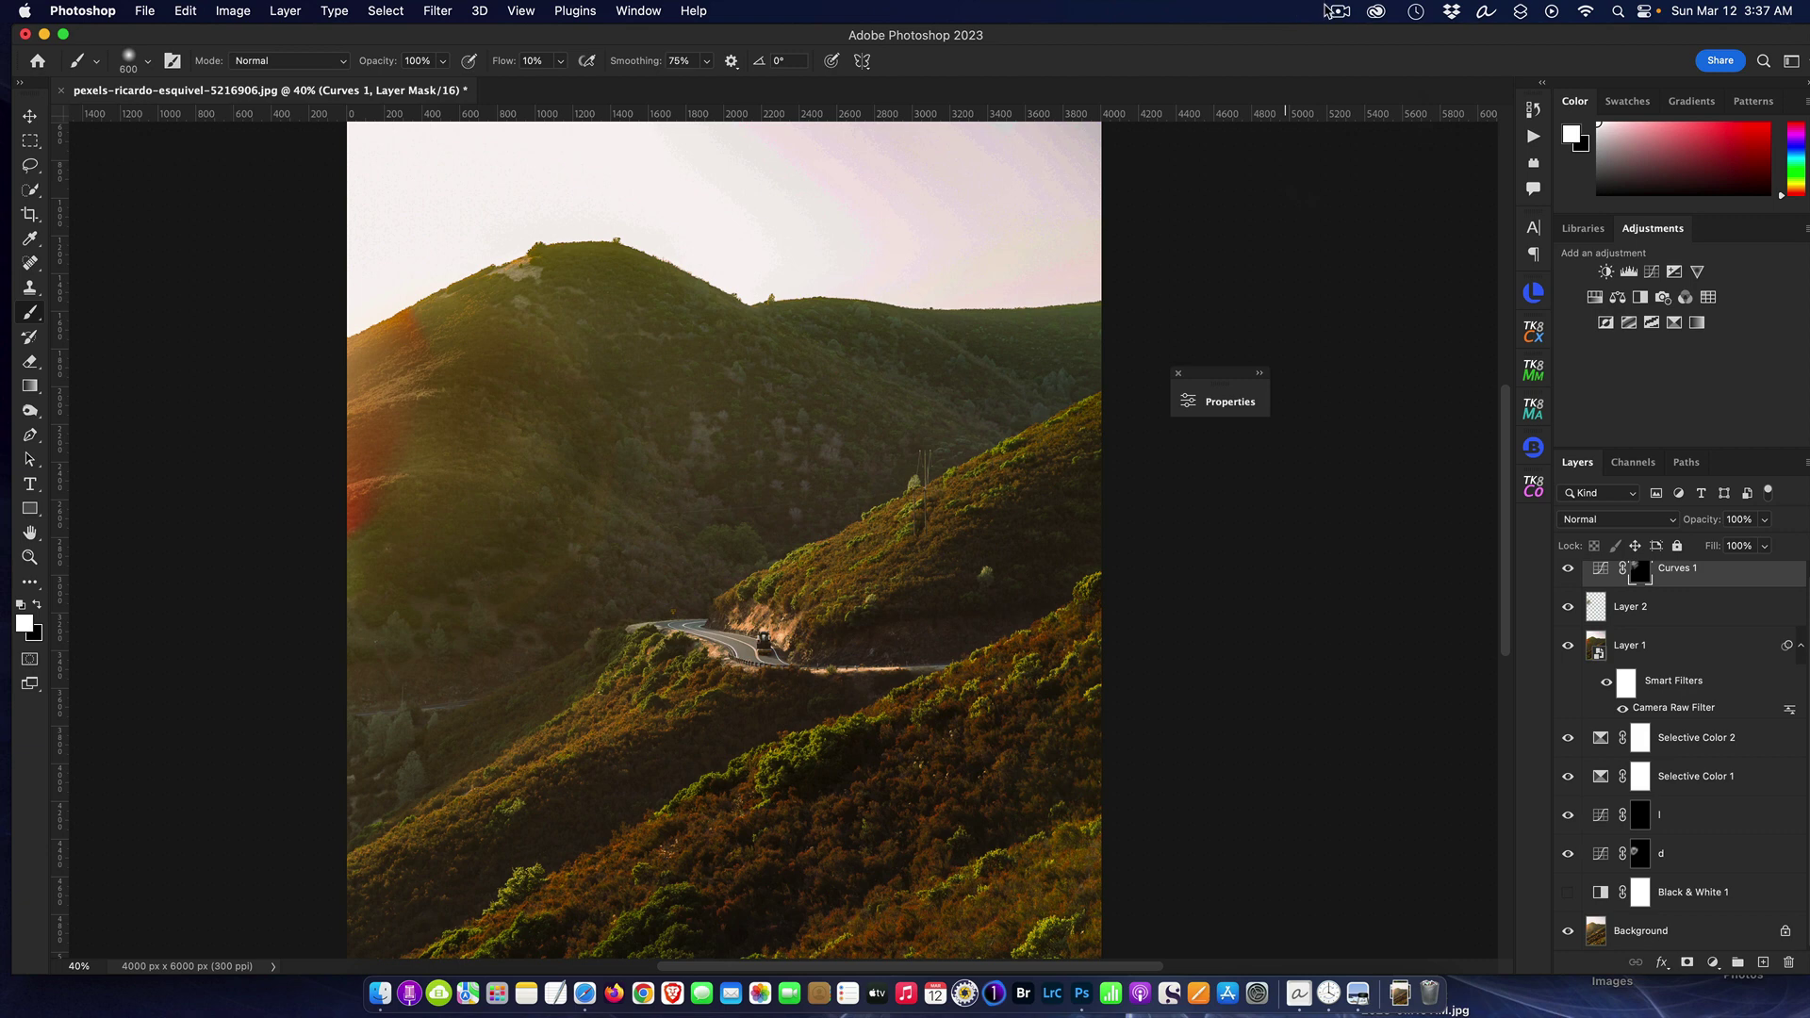
left_click(1337, 11)
left_click(1367, 59)
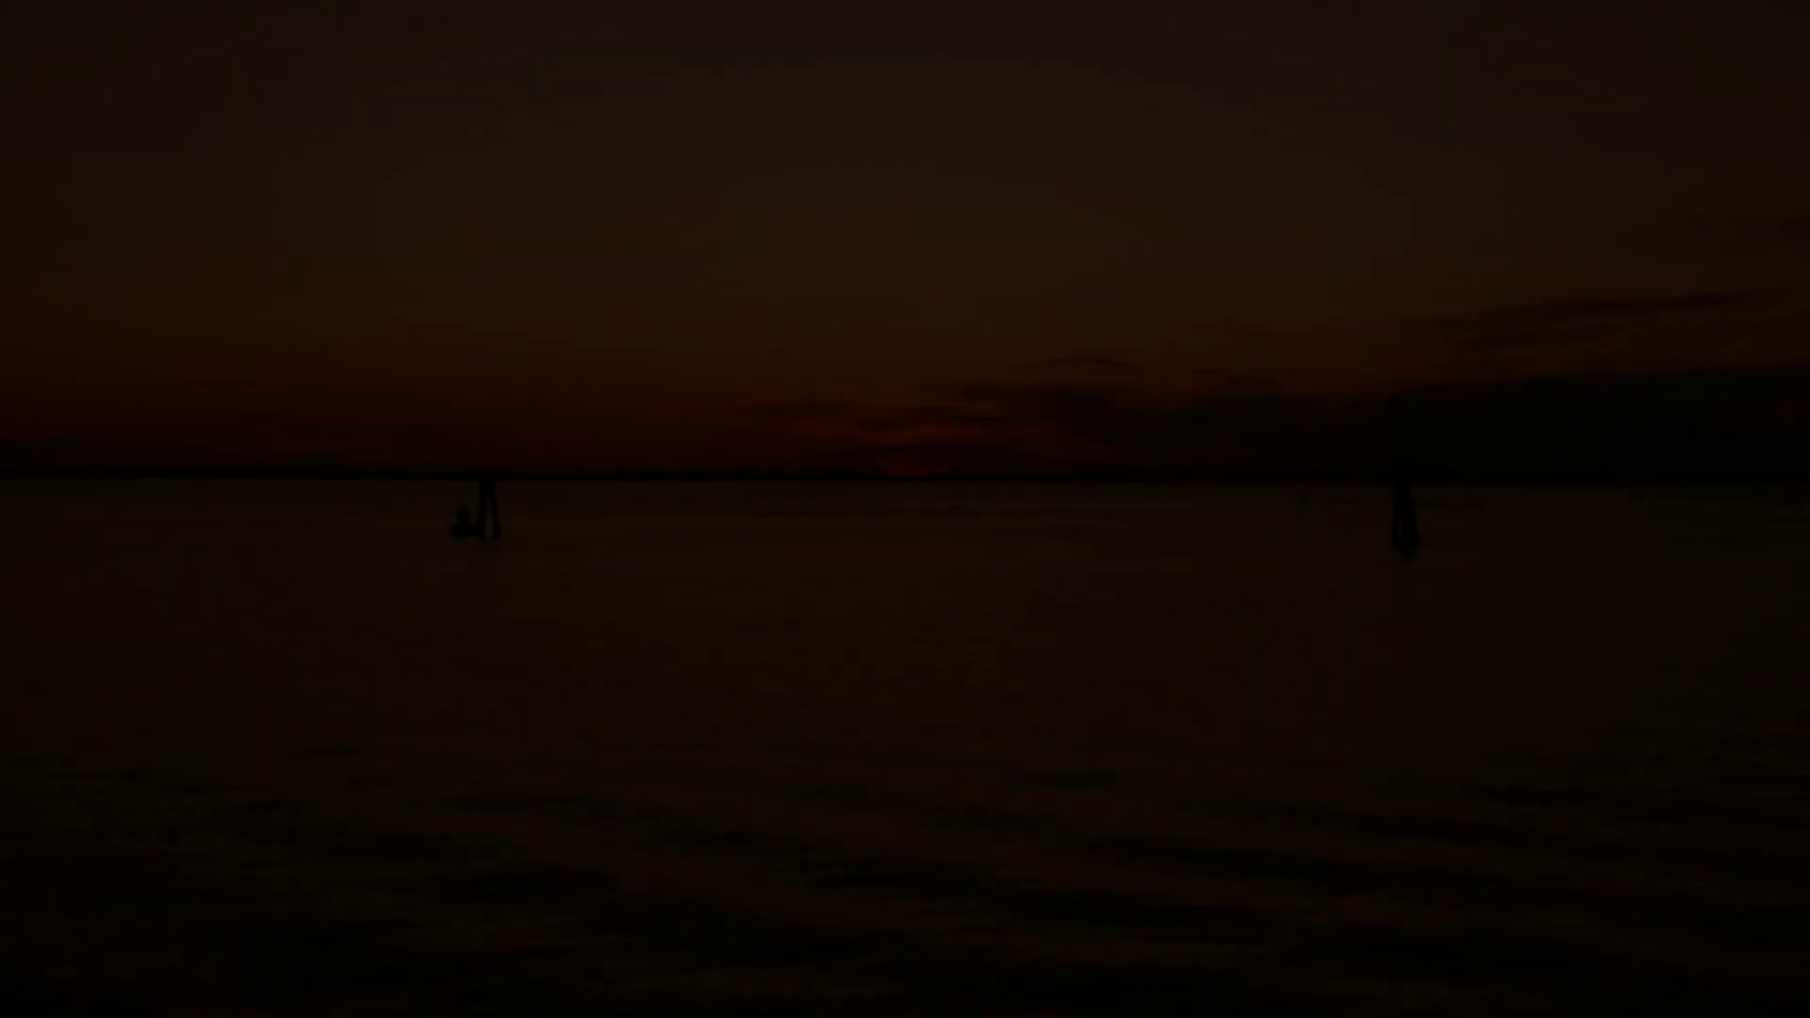